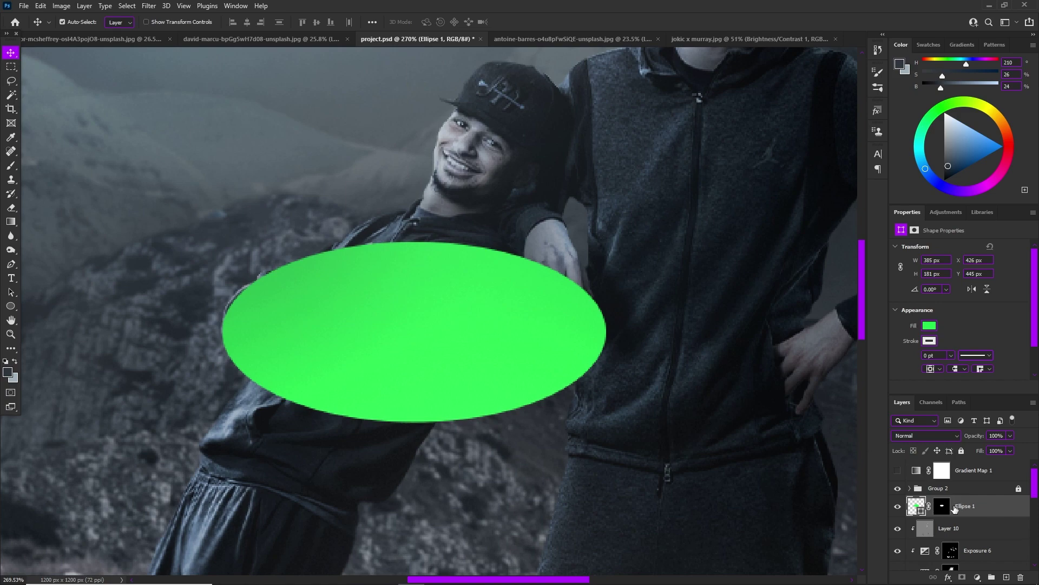
Step: Invert the Ellipse 1 layer mask to turn the green ellipse into a ring
left_click(943, 507)
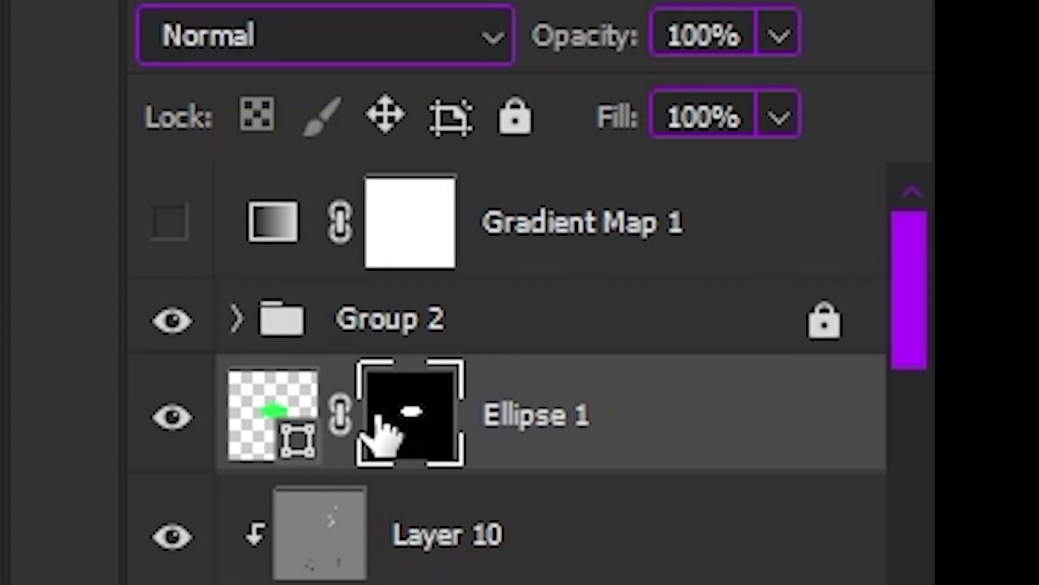
key("ctrl+i")
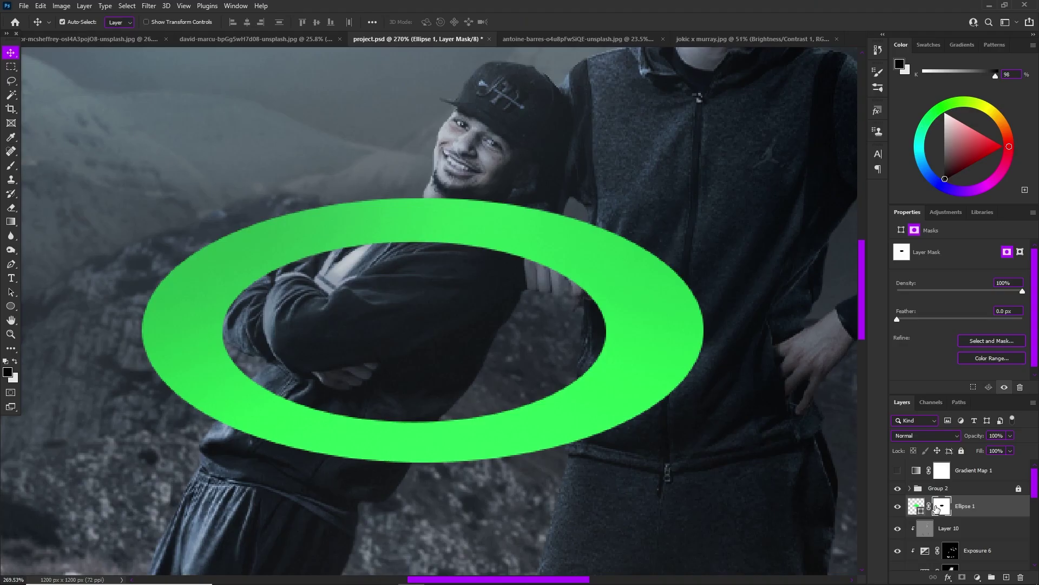
scroll(667, 307, "down", 3)
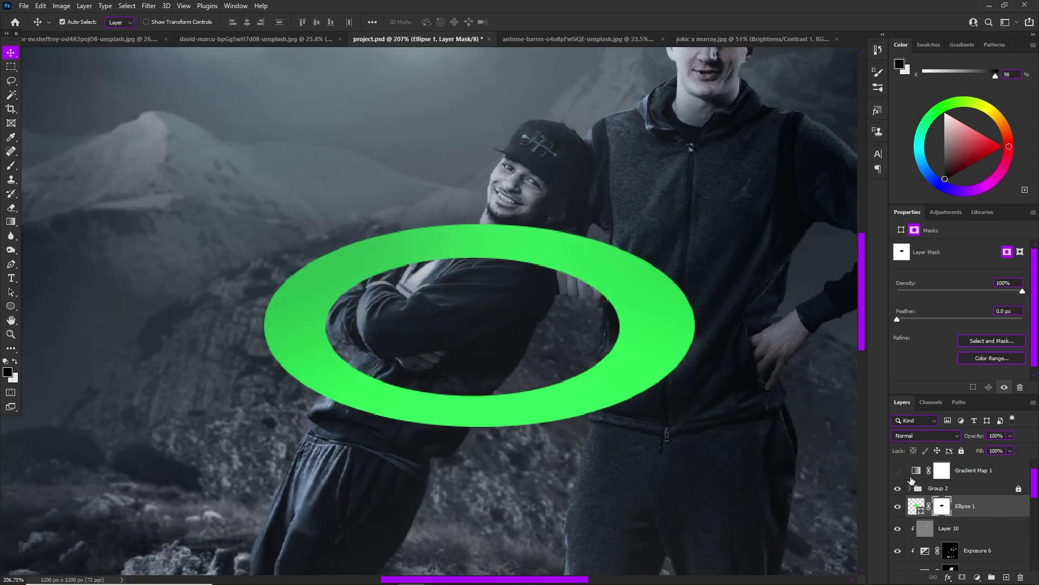
Step: Convert the masked Ellipse 1 layer to a smart object
left_click(916, 506)
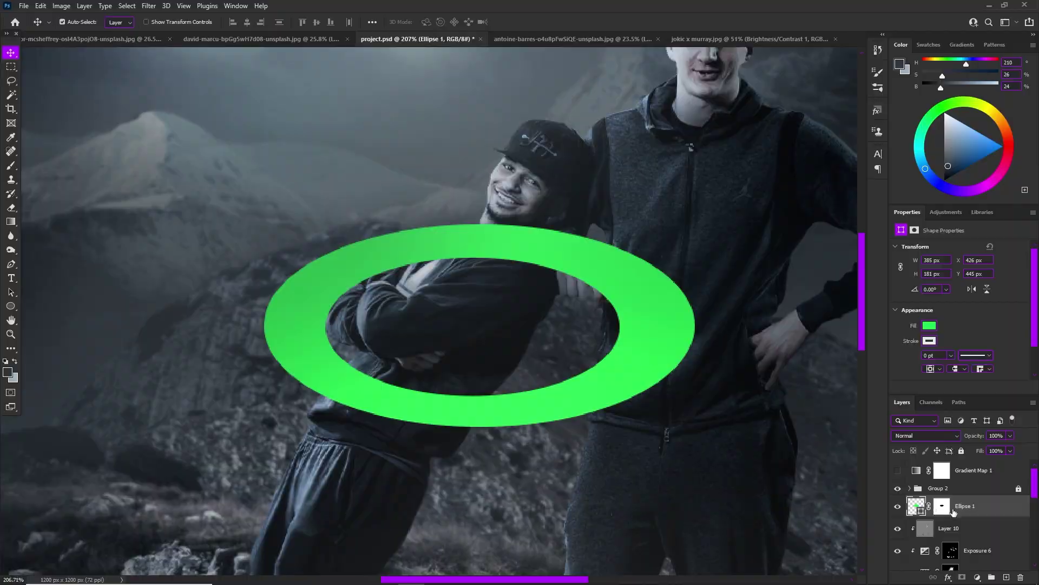
right_click(979, 505)
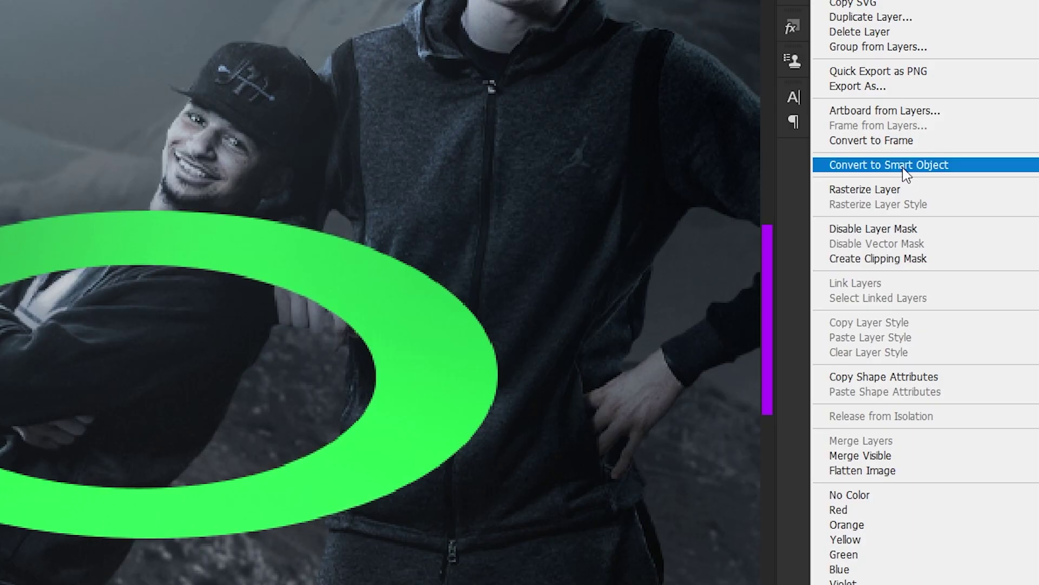
left_click(904, 169)
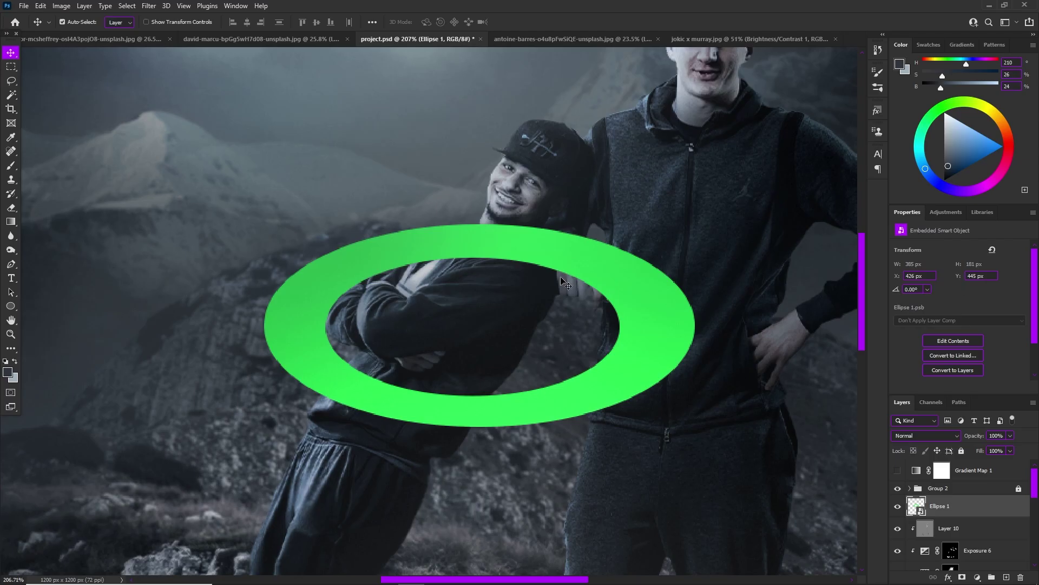
scroll(456, 282, "up", 3)
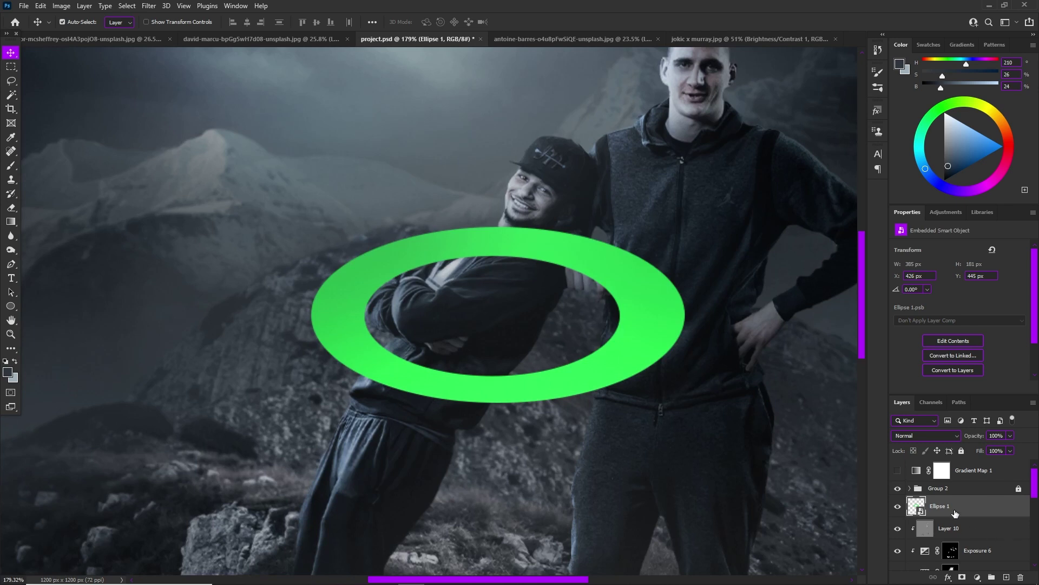
scroll(525, 283, "down", 1)
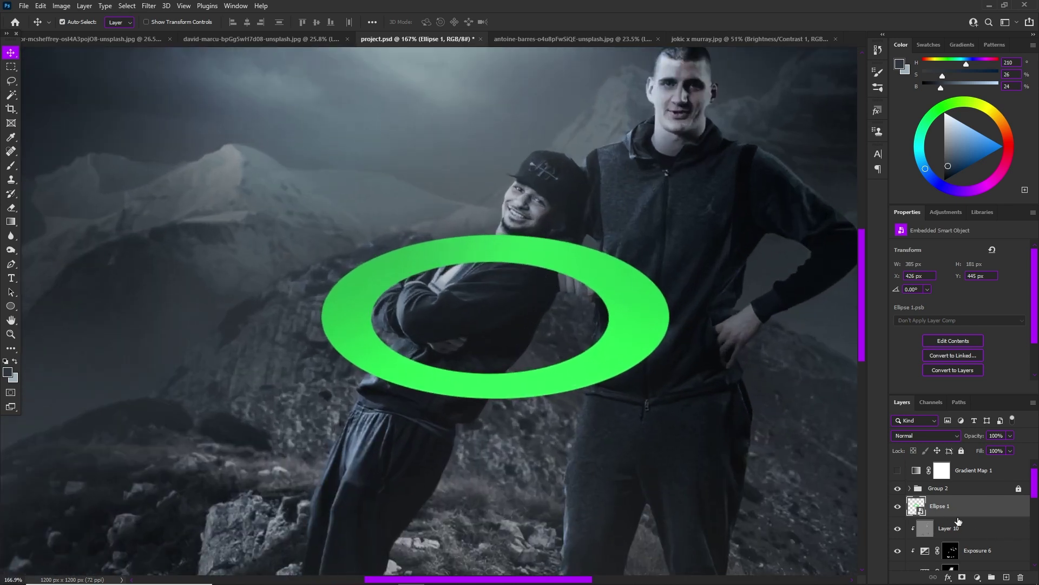
Step: Free-transform the green ring, rotating it about 28.6° and moving it over the leaning man's torso
key("ctrl")
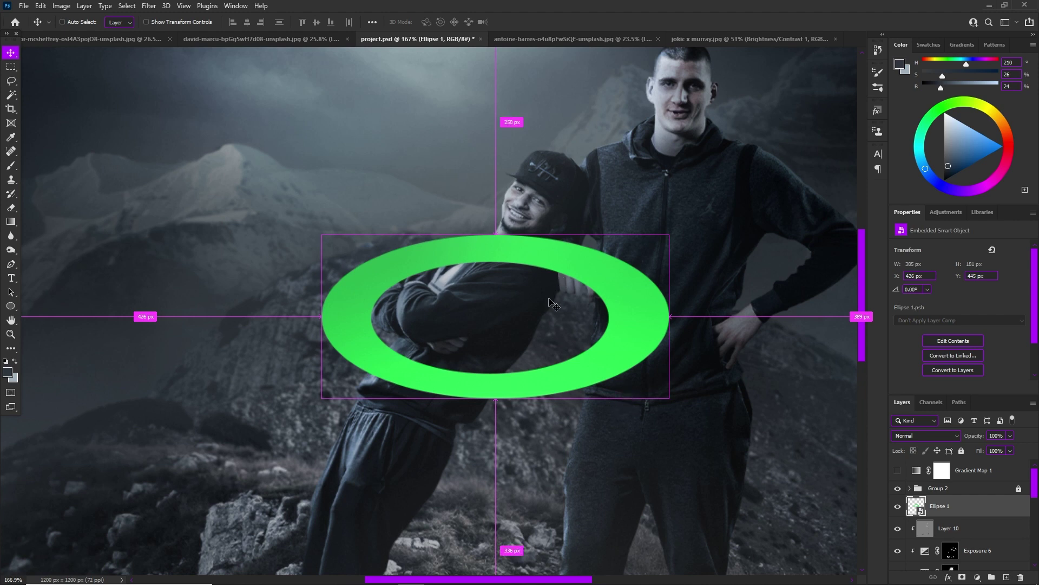
key("ctrl+t")
left_click_drag(568, 193, 606, 244)
left_click_drag(591, 328, 559, 305)
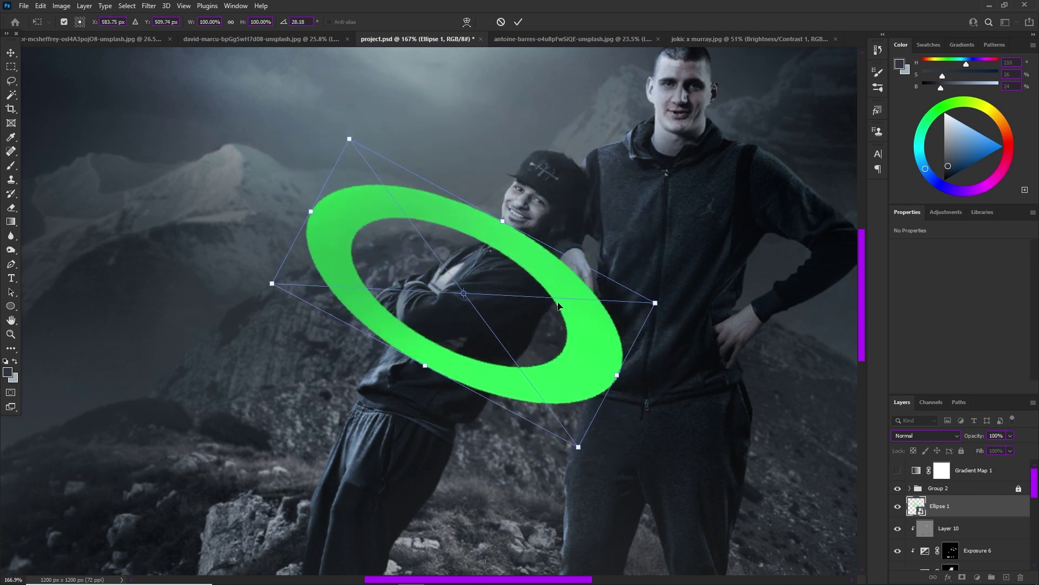
left_click_drag(633, 255, 615, 258)
left_click_drag(469, 277, 519, 224)
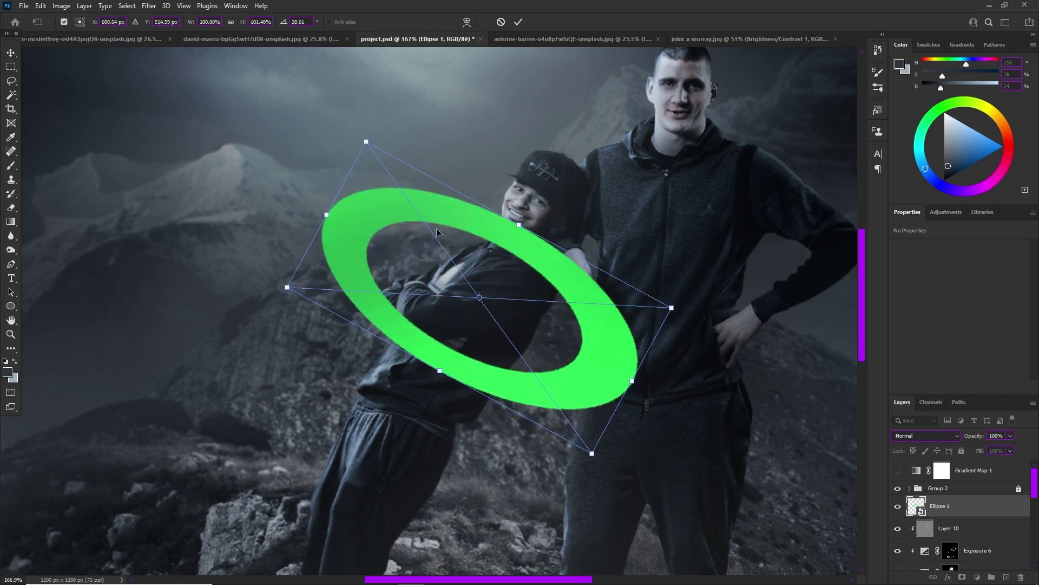
Step: Squash the ring and distort its corners to about 96% width and 69% height, giving it a flatter perspective
right_click(381, 235)
key("Escape")
left_click_drag(366, 142, 385, 187)
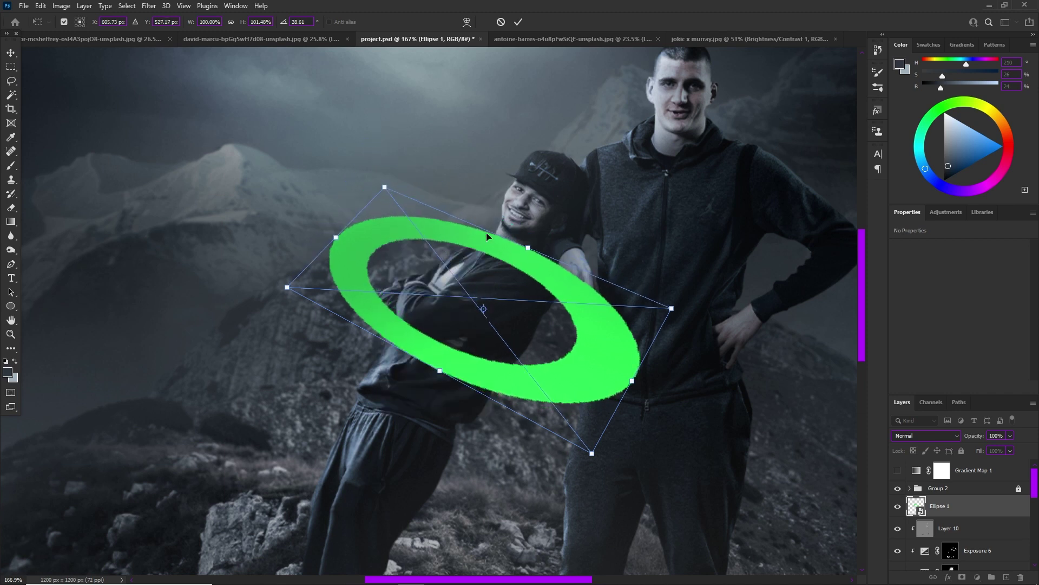
left_click_drag(531, 250, 527, 280)
right_click(488, 328)
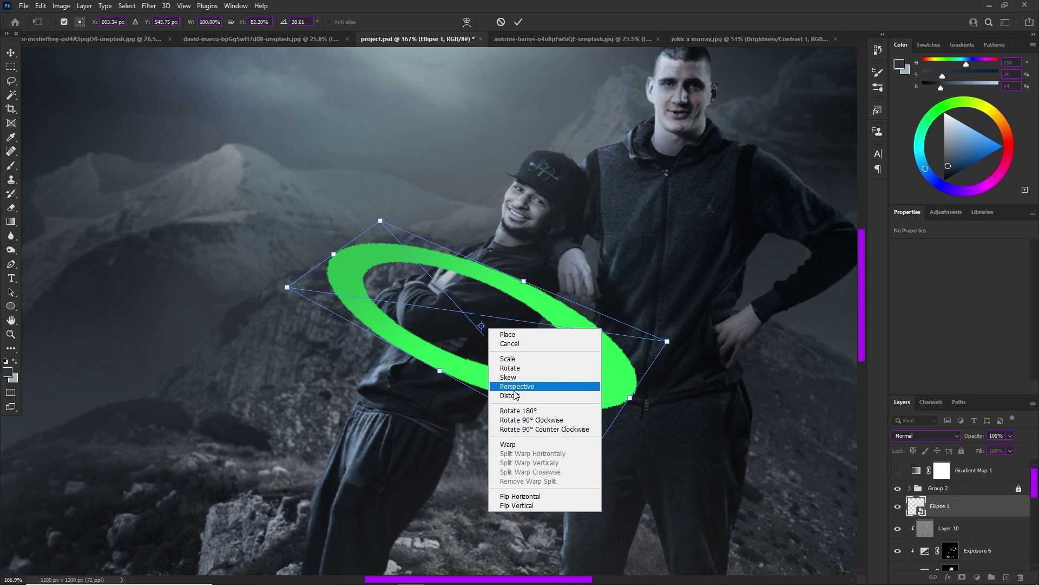
left_click(511, 395)
left_click_drag(671, 346, 610, 334)
left_click_drag(383, 222, 382, 248)
mouse_move(293, 287)
left_mouse_down()
mouse_move(307, 309)
mouse_move(293, 302)
left_mouse_up()
mouse_move(439, 378)
left_mouse_down()
mouse_move(454, 353)
mouse_move(447, 374)
left_mouse_up()
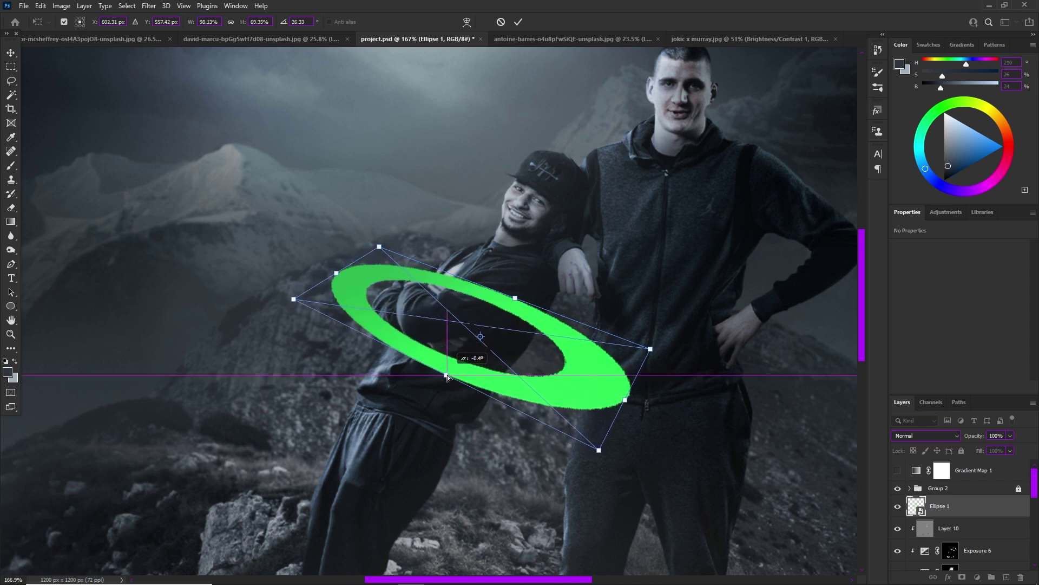
key("Return")
Step: Rotate the ring to about 9.7° and position it around the leaning man's arms at about X 454, Y 483 px
key("ctrl+t")
left_click_drag(519, 363, 446, 324)
key("Return")
left_click_drag(549, 313, 542, 313)
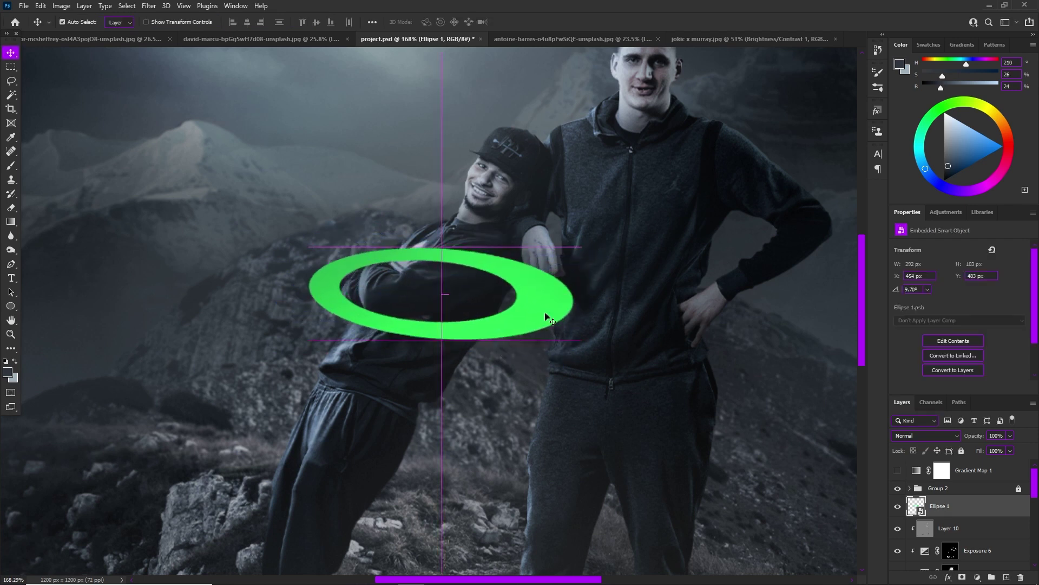
double_click(922, 513)
scroll(465, 324, "up", 5)
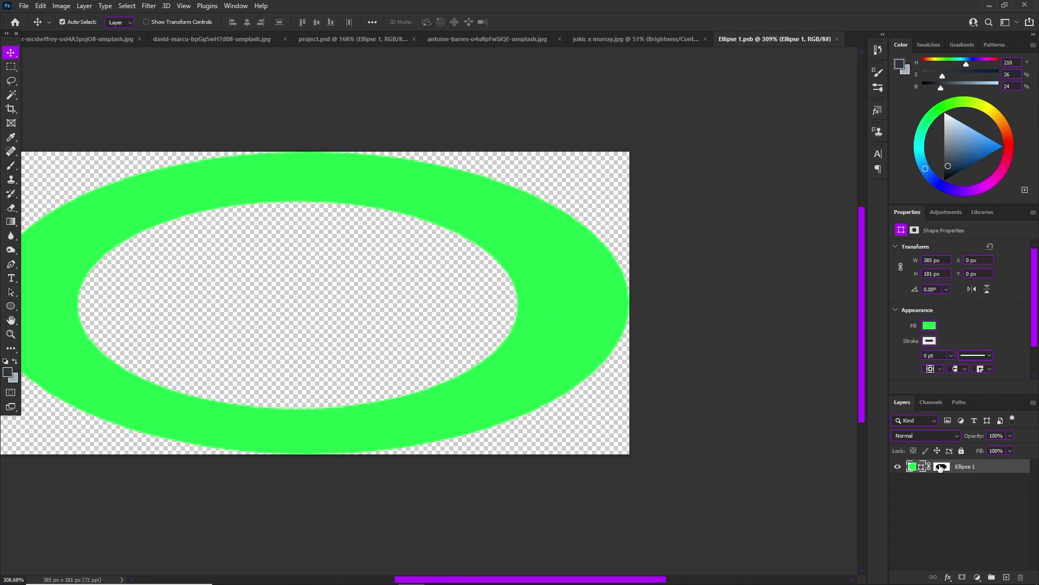
left_click(941, 467)
key("b")
scroll(494, 302, "down", 2)
scroll(650, 206, "up", 1)
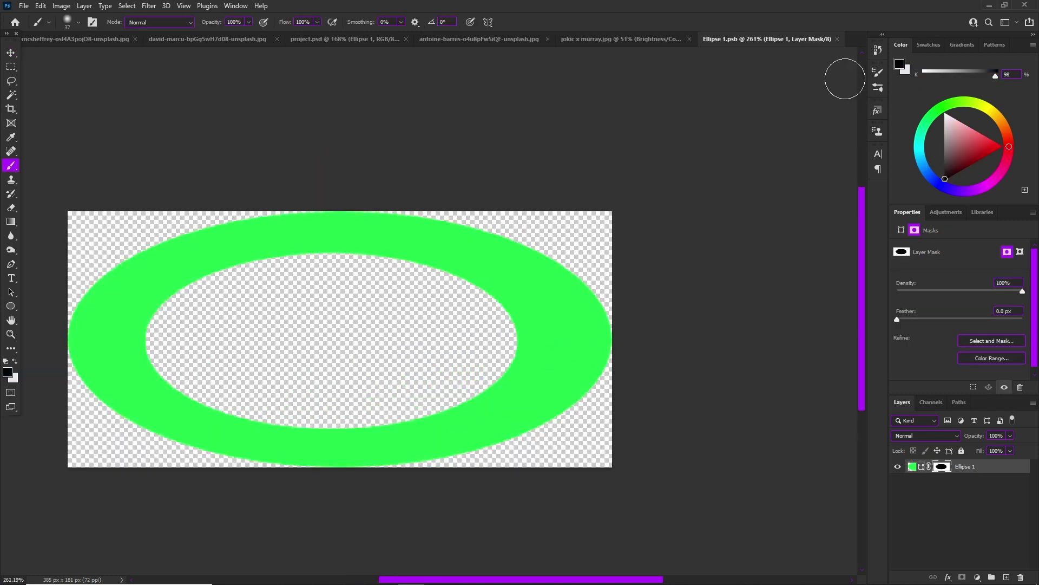
left_click(836, 39)
Step: Feather the layer mask inside the Ellipse 1 smart object to 4.3 px and save its contents back to the project
double_click(923, 513)
scroll(541, 353, "up", 5)
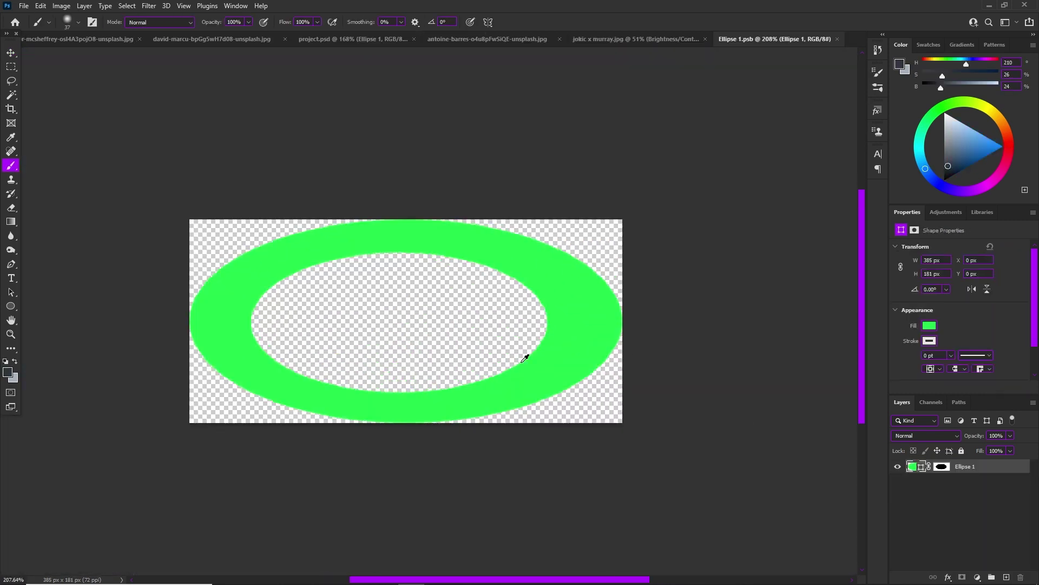
left_click(942, 466)
mouse_move(542, 255)
left_mouse_down()
mouse_move(548, 332)
mouse_move(411, 414)
left_mouse_up()
key("ctrl+z")
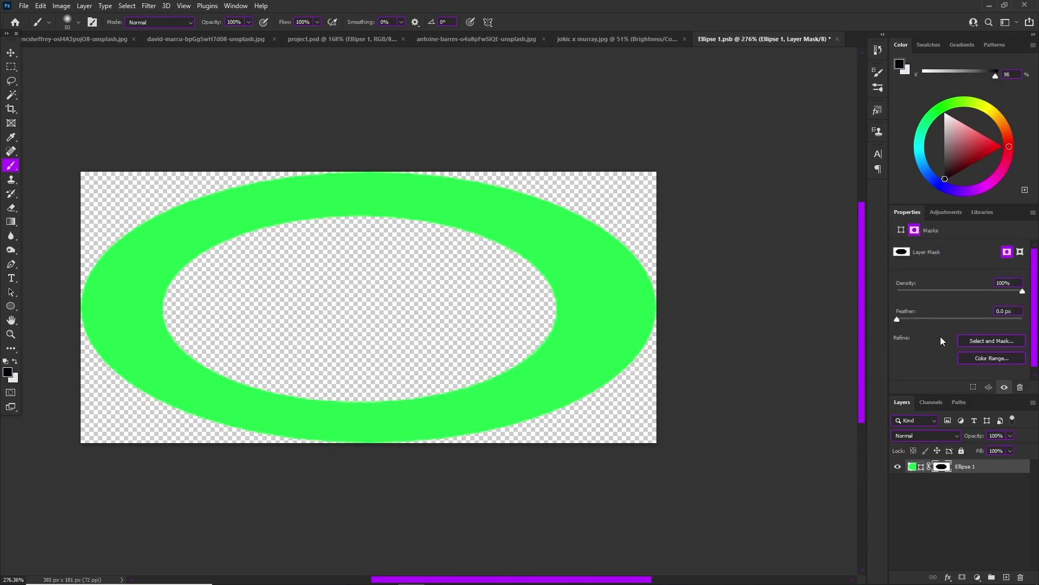
left_click_drag(898, 322, 926, 320)
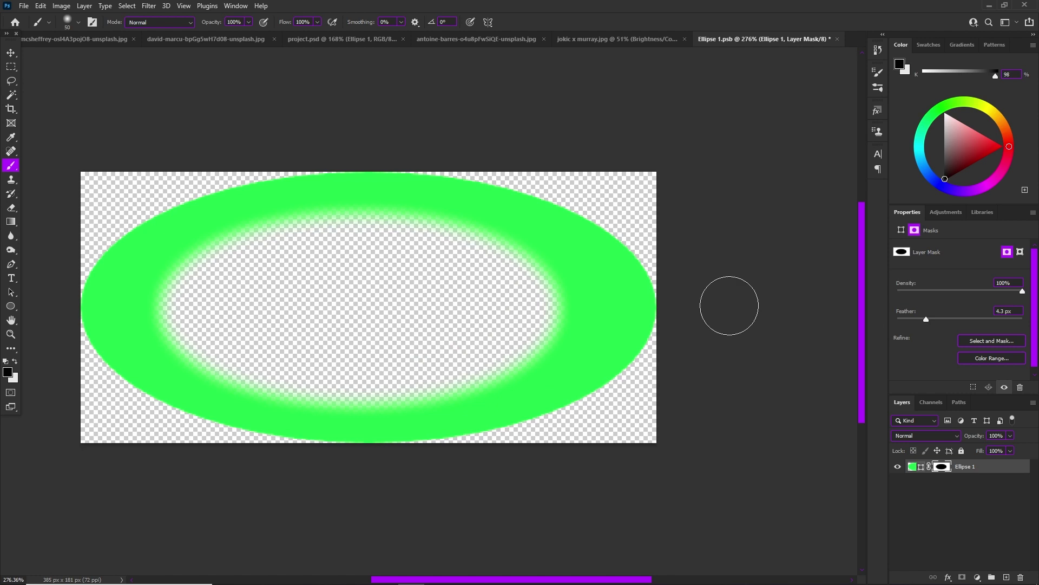
left_click(837, 39)
left_click(469, 220)
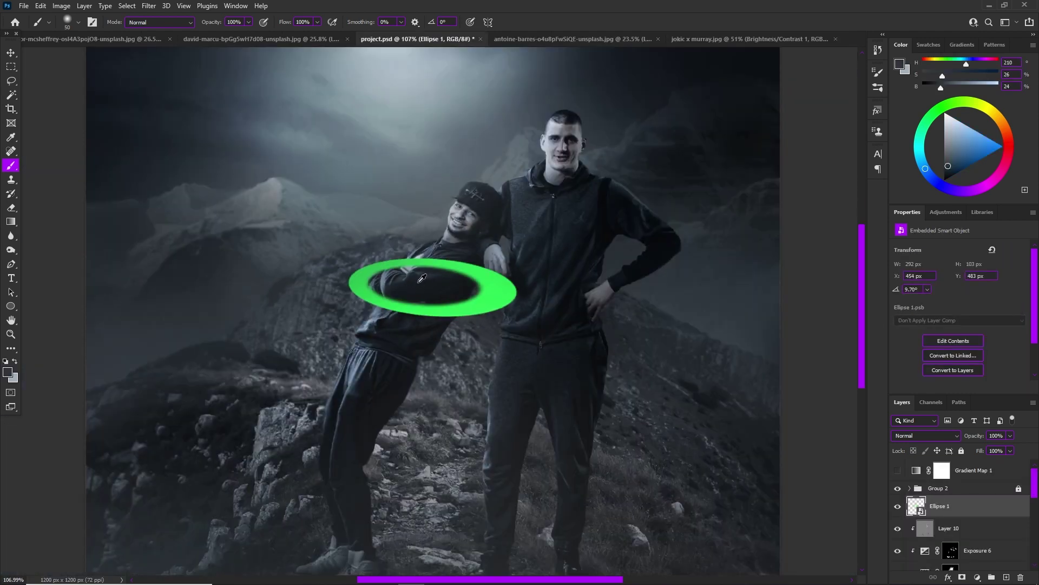
Step: Add a layer mask to the Ellipse 1 smart object
scroll(390, 262, "up", 3)
scroll(517, 322, "down", 3)
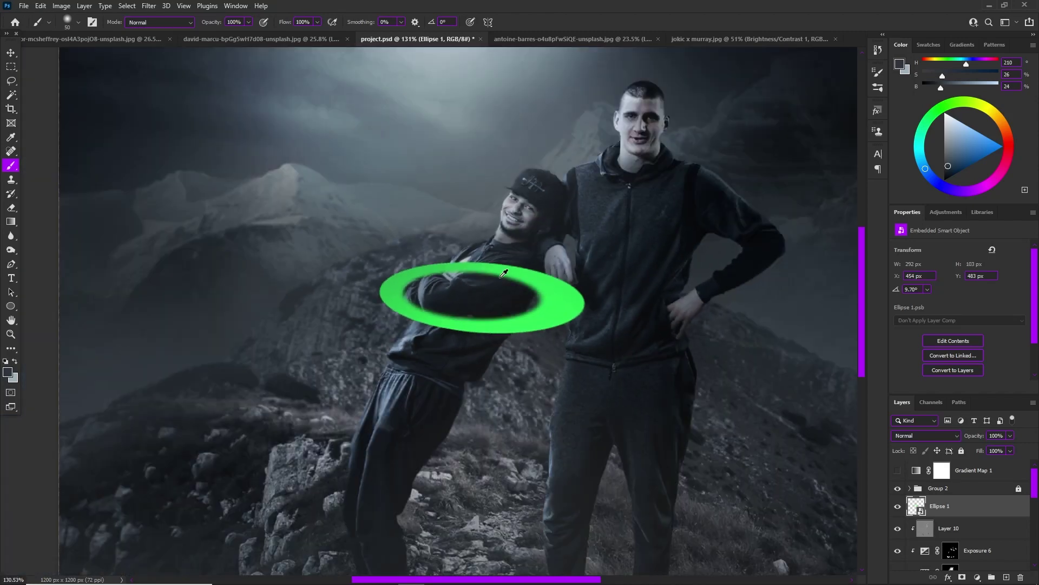
scroll(499, 295, "up", 3)
key("v")
scroll(650, 324, "up", 1)
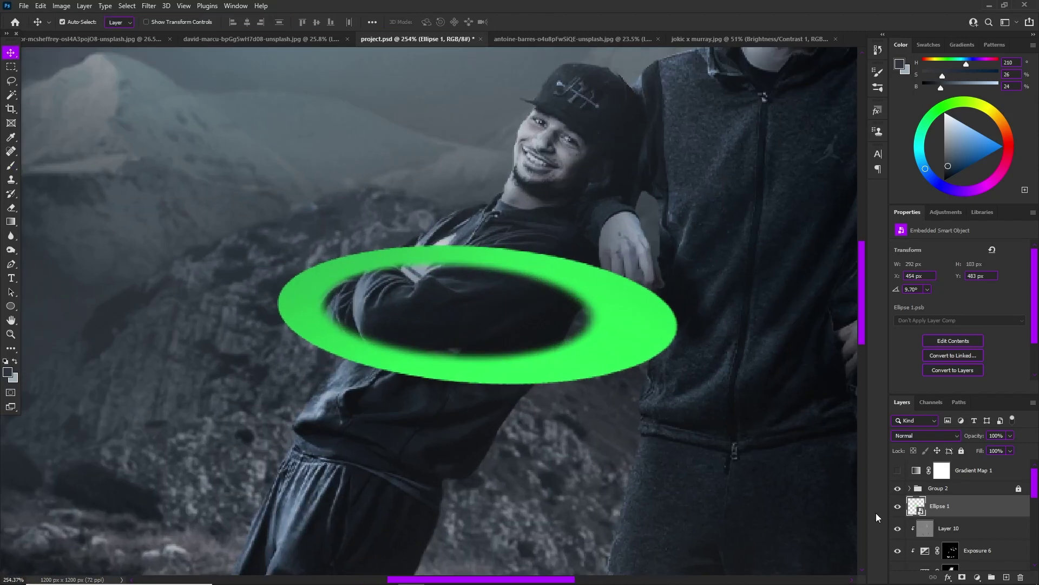
left_click(963, 577)
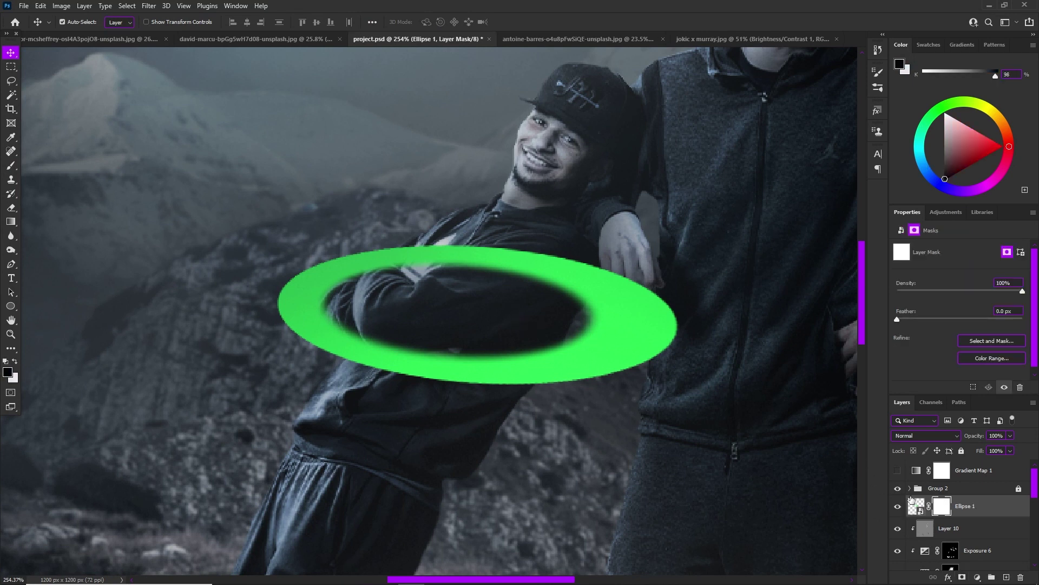
Step: Try masking parts of the ring over the torso in black with a hard 50 px brush
key("b")
left_click_drag(543, 295, 557, 487)
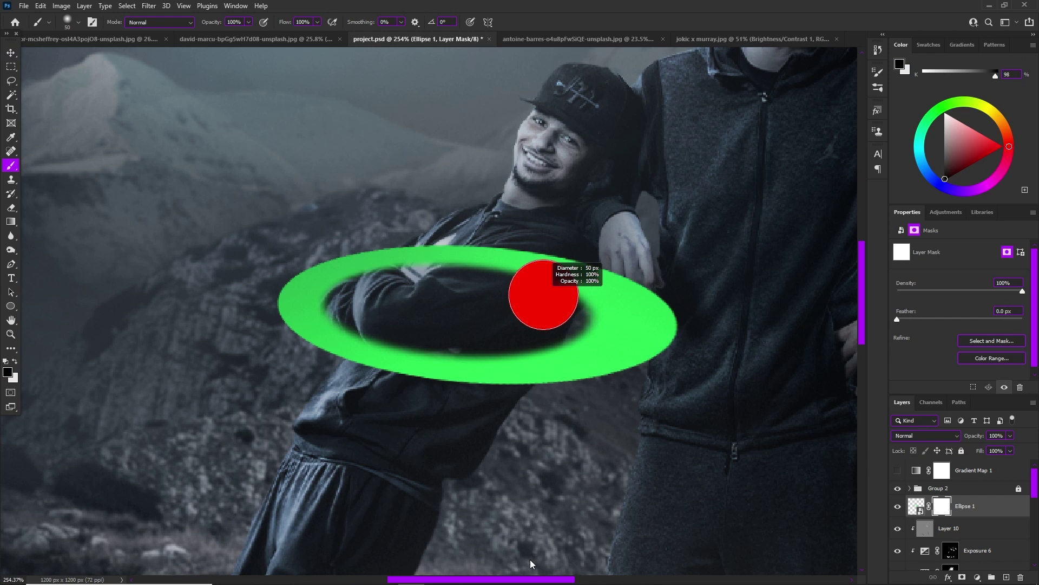
left_click_drag(357, 347, 395, 363)
left_click_drag(433, 255, 515, 260)
Step: Set the foreground to pure white and paint the hidden parts of the ring back in its mask
key("x")
mouse_move(354, 346)
left_mouse_down()
mouse_move(336, 425)
mouse_move(464, 274)
mouse_move(448, 348)
mouse_move(654, 299)
mouse_move(673, 278)
left_mouse_up()
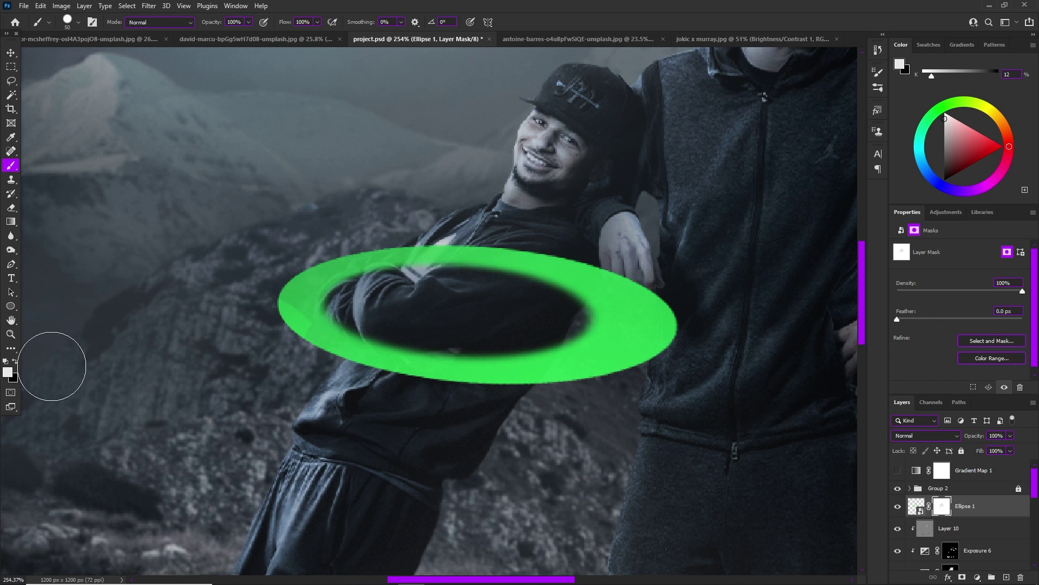
left_click(8, 372)
left_click(669, 298)
left_click(913, 297)
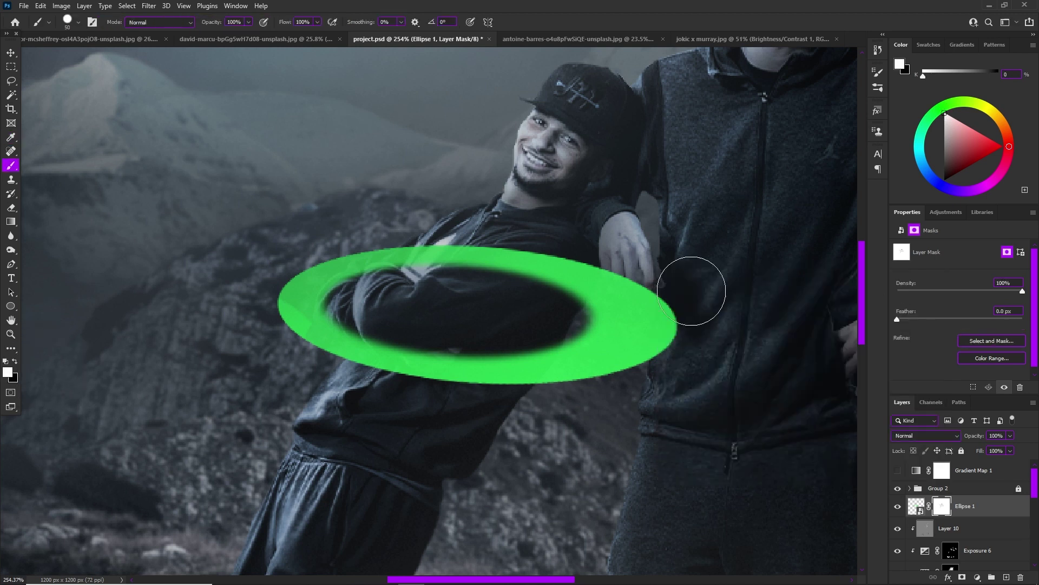
left_click_drag(623, 299, 421, 378)
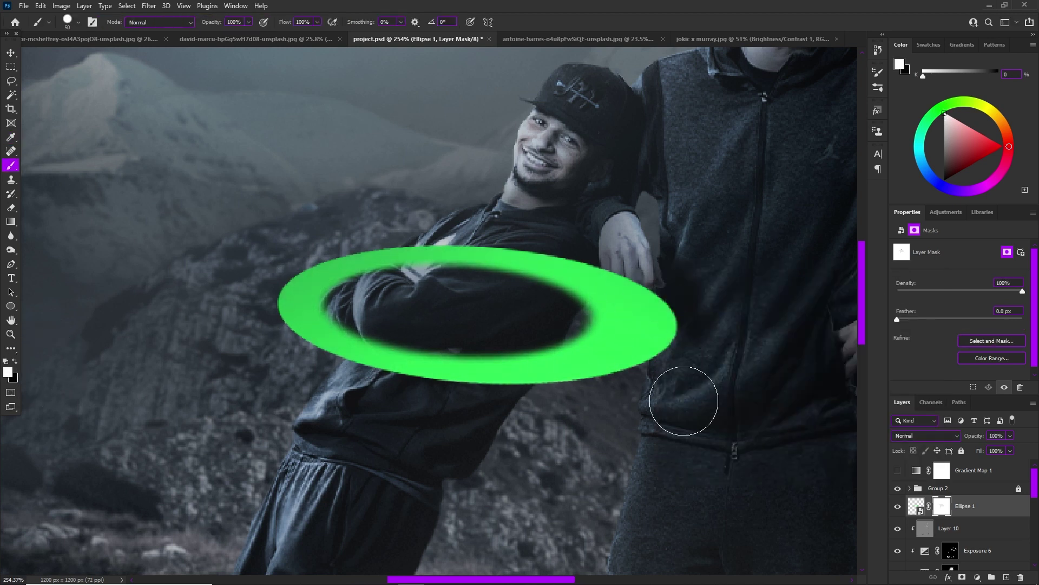
Step: Try black strokes with the hard brush across the ring and torso, and undo each one
key("x")
left_click_drag(386, 401, 487, 158)
key("ctrl+z")
left_click_drag(433, 382, 525, 139)
key("ctrl+z")
Step: Soften the brush edge and lower the Ellipse 1 layer's opacity to 47%
left_click(451, 269)
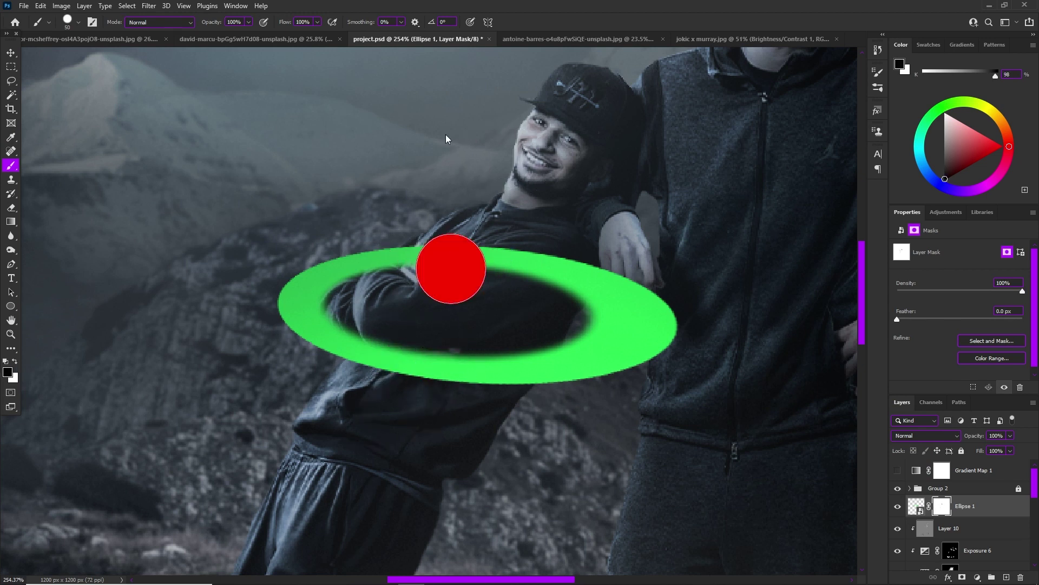
left_click(1008, 436)
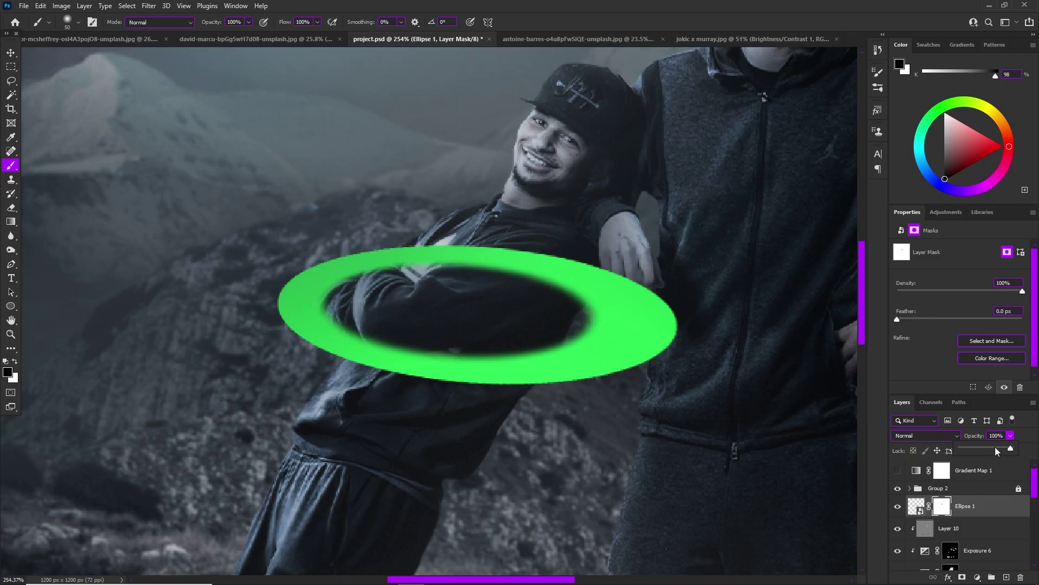
left_click_drag(987, 446, 983, 449)
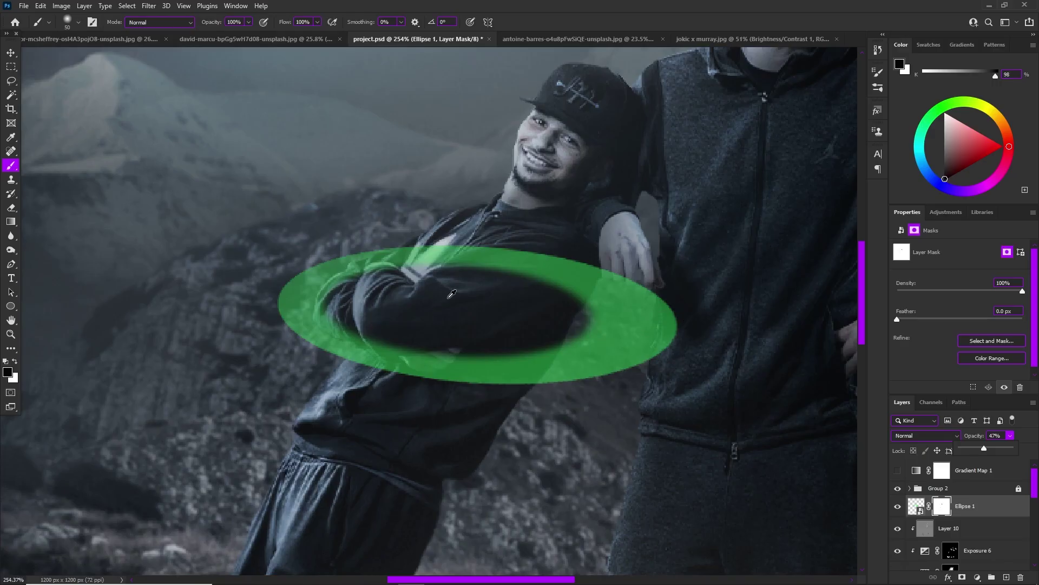
Step: Mask out the ring's rear part across the man's chest and shoulder in black with a soft 33 px brush
left_click(494, 308)
mouse_move(502, 301)
left_mouse_down()
mouse_move(563, 208)
mouse_move(512, 241)
mouse_move(534, 255)
mouse_move(619, 248)
mouse_move(575, 282)
mouse_move(626, 252)
left_mouse_up()
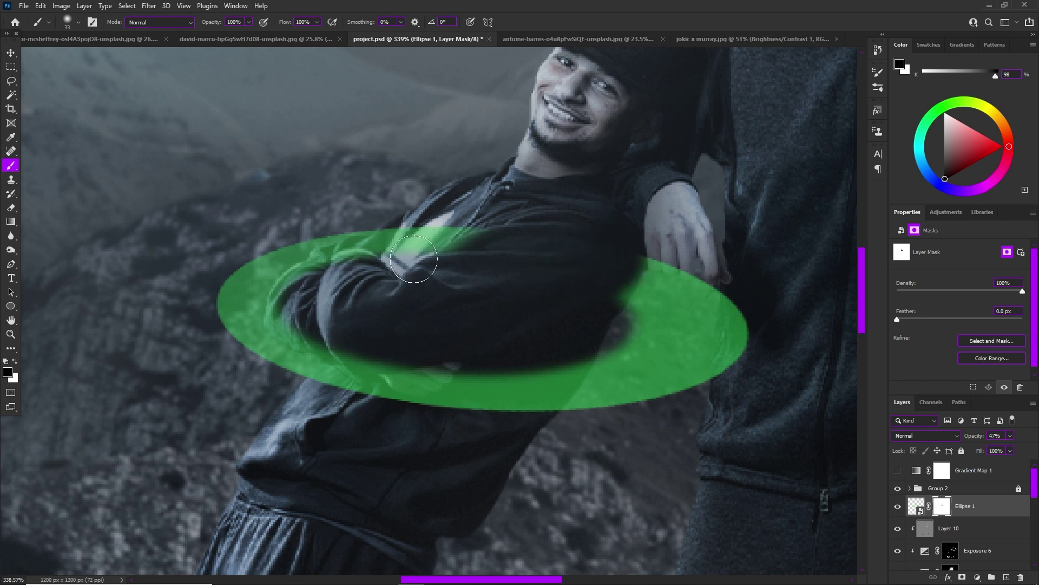
left_click_drag(394, 267, 382, 271)
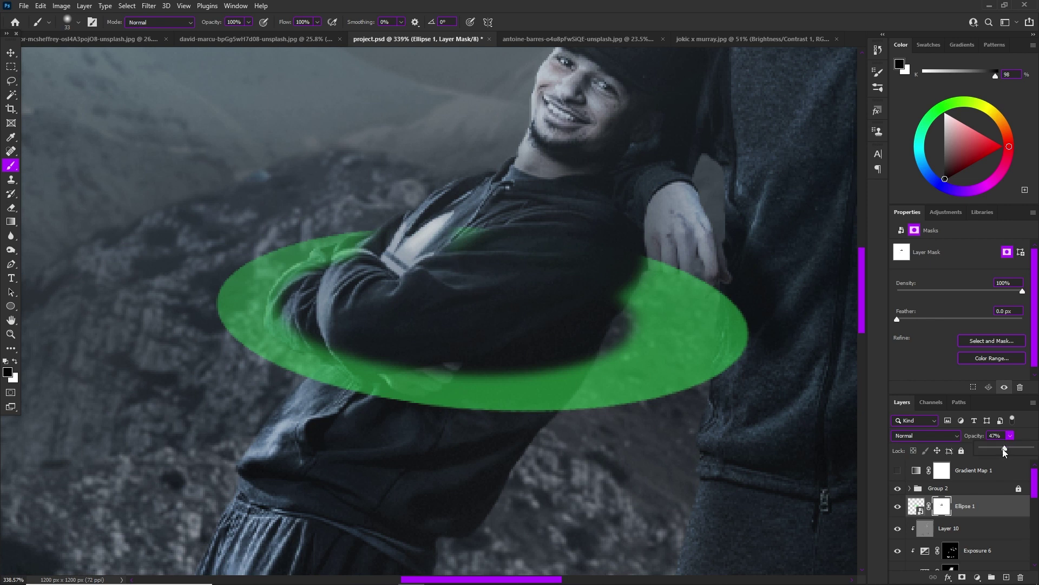
Step: Return the Ellipse 1 layer to 100% opacity and touch up the mask where the ring meets the man's chest and arm
left_click_drag(1005, 450, 1031, 448)
left_click(448, 255)
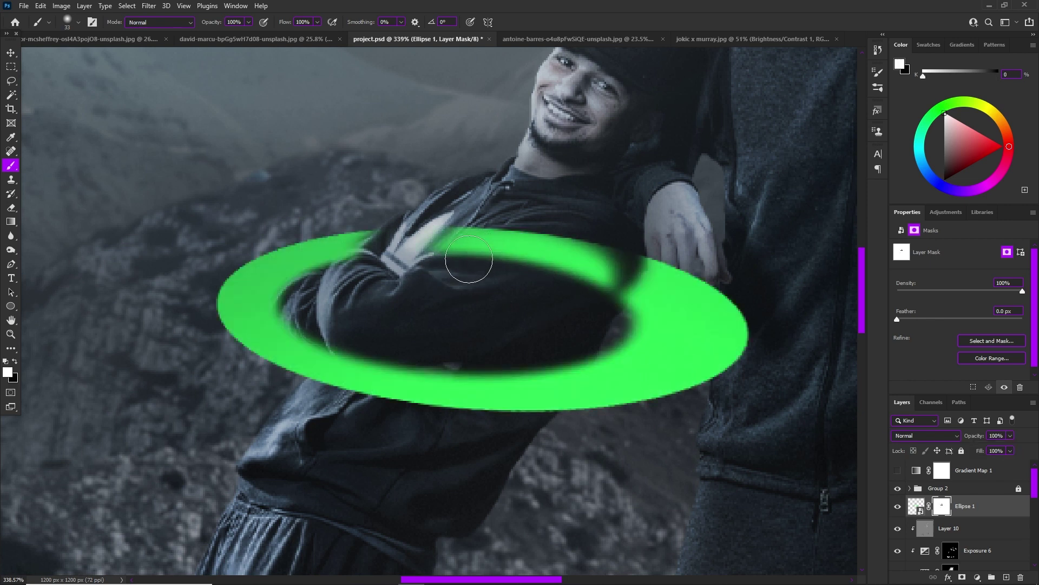
mouse_move(448, 271)
left_mouse_down()
mouse_move(454, 246)
mouse_move(489, 220)
left_mouse_up()
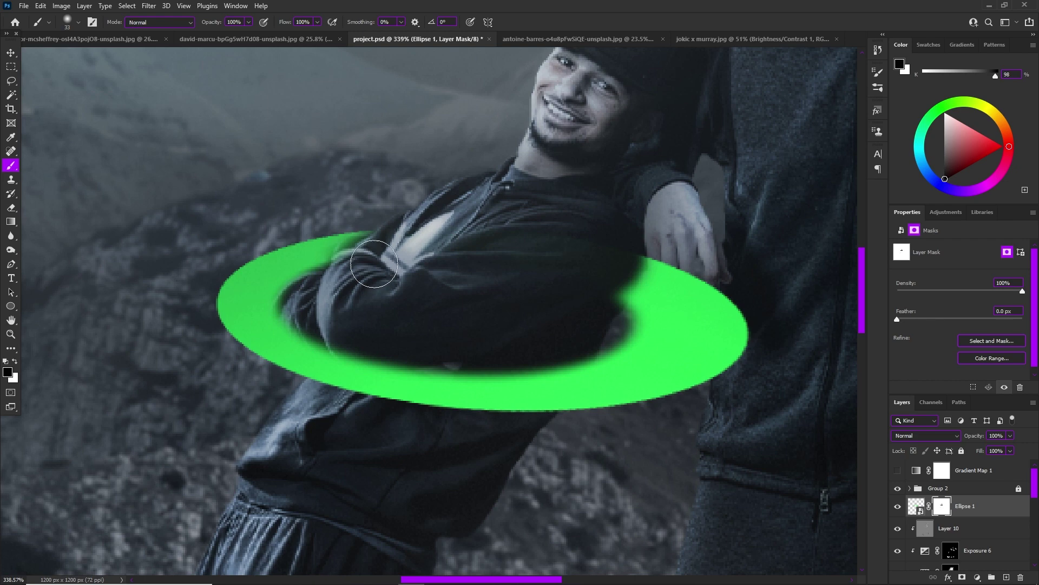
key("x")
mouse_move(346, 237)
left_mouse_down()
mouse_move(316, 243)
mouse_move(352, 237)
left_mouse_up()
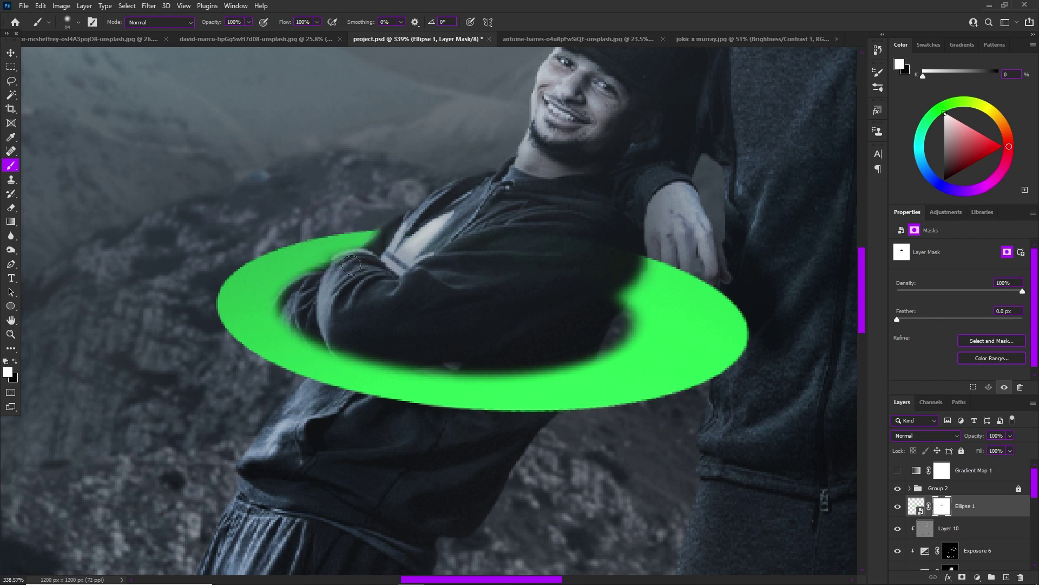
Step: Mask out the ring in black along the man's back with a soft 14 px brush
scroll(364, 260, "down", 3)
scroll(515, 285, "up", 4)
key("x")
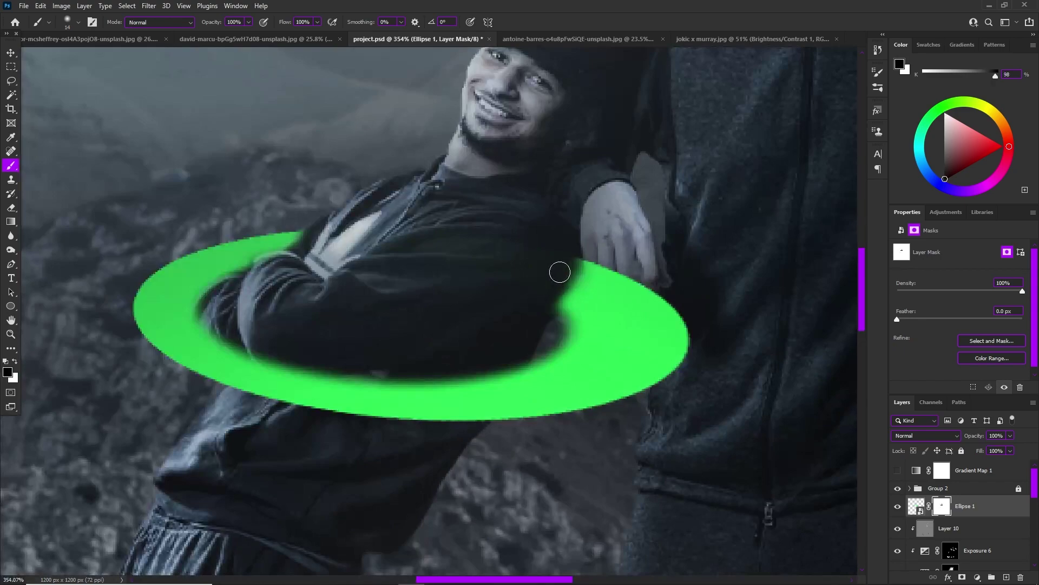
left_click_drag(568, 265, 566, 308)
left_click_drag(474, 266, 498, 223)
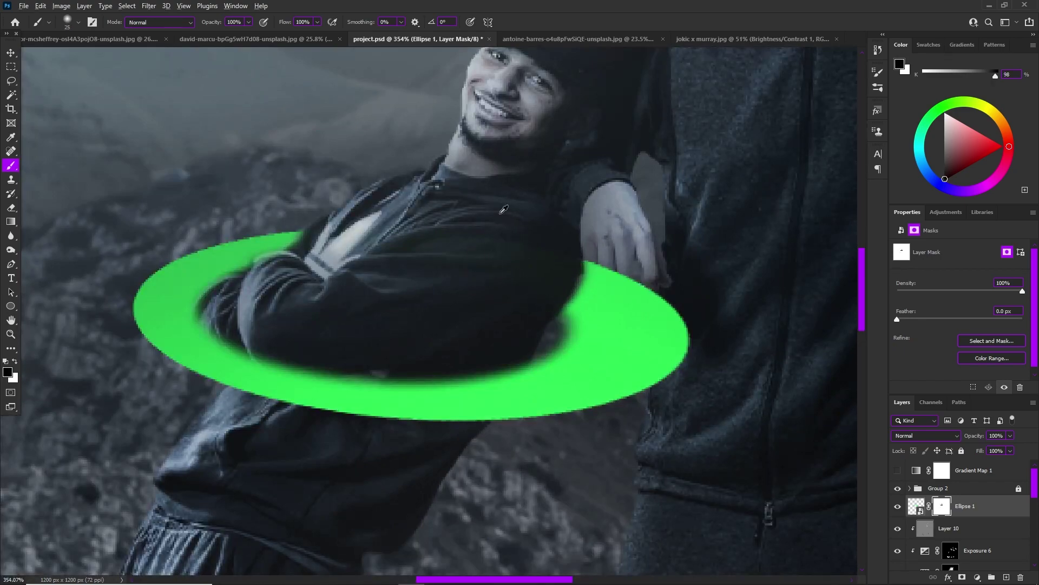
Step: Refine the ring's inner edge around the crossed arms and elbow in black on the Ellipse 1 mask
scroll(726, 130, "down", 3)
scroll(336, 255, "up", 4)
left_click_drag(381, 311, 460, 349)
scroll(464, 316, "down", 5)
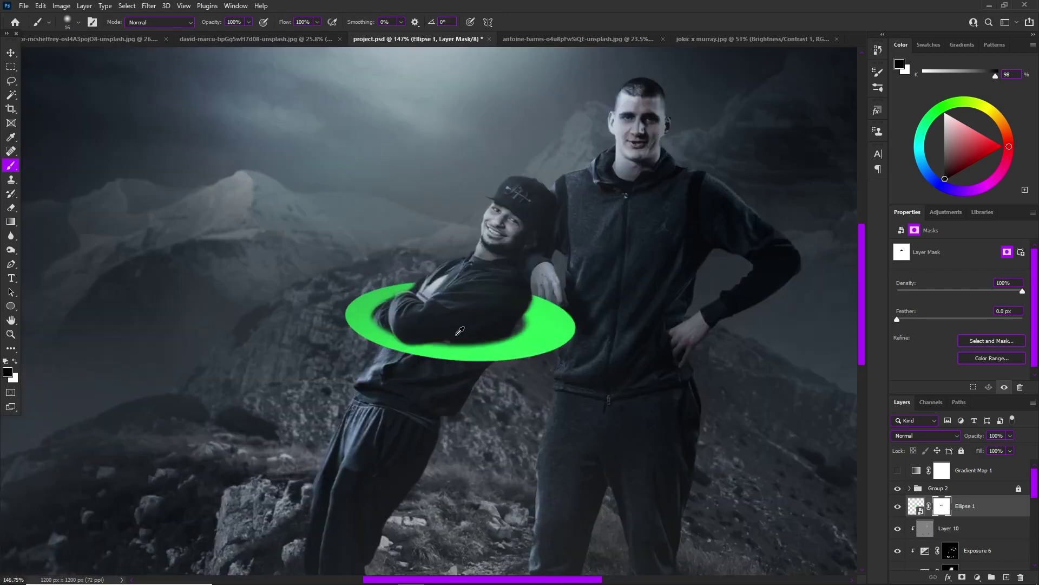
scroll(460, 331, "up", 4)
mouse_move(540, 336)
left_mouse_down()
mouse_move(515, 329)
mouse_move(591, 310)
mouse_move(437, 323)
left_mouse_up()
scroll(234, 335, "up", 2)
mouse_move(227, 325)
left_mouse_down()
mouse_move(199, 325)
mouse_move(190, 248)
mouse_move(229, 214)
mouse_move(293, 183)
mouse_move(450, 162)
left_mouse_up()
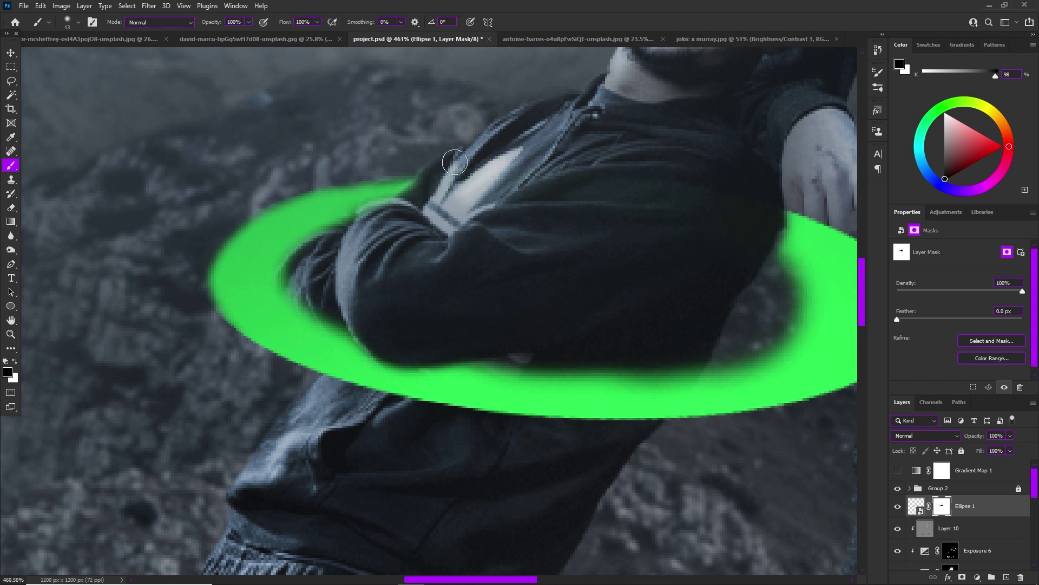
Step: Soften and trim the ring's outer edge all the way around with black strokes of the soft brush on its mask
mouse_move(212, 304)
left_mouse_down()
mouse_move(262, 360)
mouse_move(406, 412)
left_mouse_up()
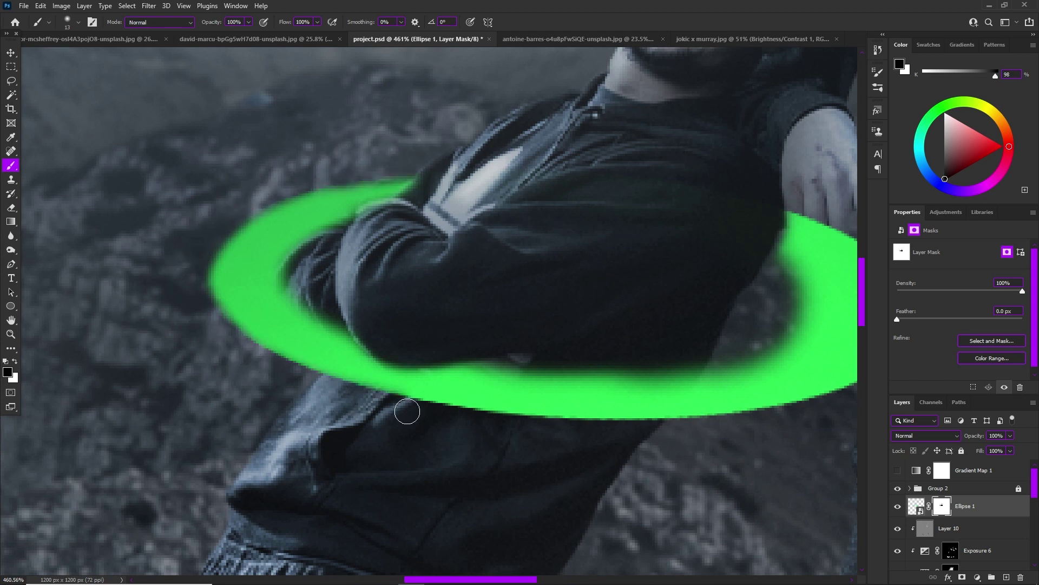
mouse_move(249, 304)
left_mouse_down()
mouse_move(261, 166)
mouse_move(294, 159)
mouse_move(301, 135)
left_mouse_up()
mouse_move(253, 341)
left_mouse_down()
mouse_move(220, 267)
mouse_move(209, 274)
mouse_move(218, 278)
mouse_move(205, 273)
left_mouse_up()
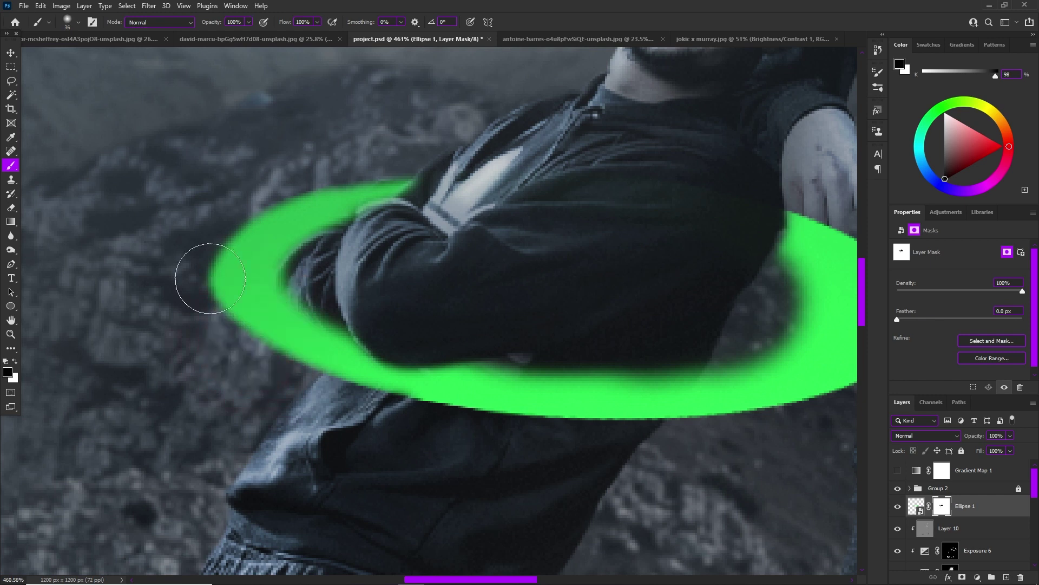
left_click(93, 23)
mouse_move(523, 359)
left_mouse_down()
mouse_move(663, 371)
mouse_move(314, 398)
left_mouse_up()
left_click(639, 35)
mouse_move(406, 385)
left_mouse_down()
mouse_move(464, 422)
mouse_move(712, 431)
left_mouse_up()
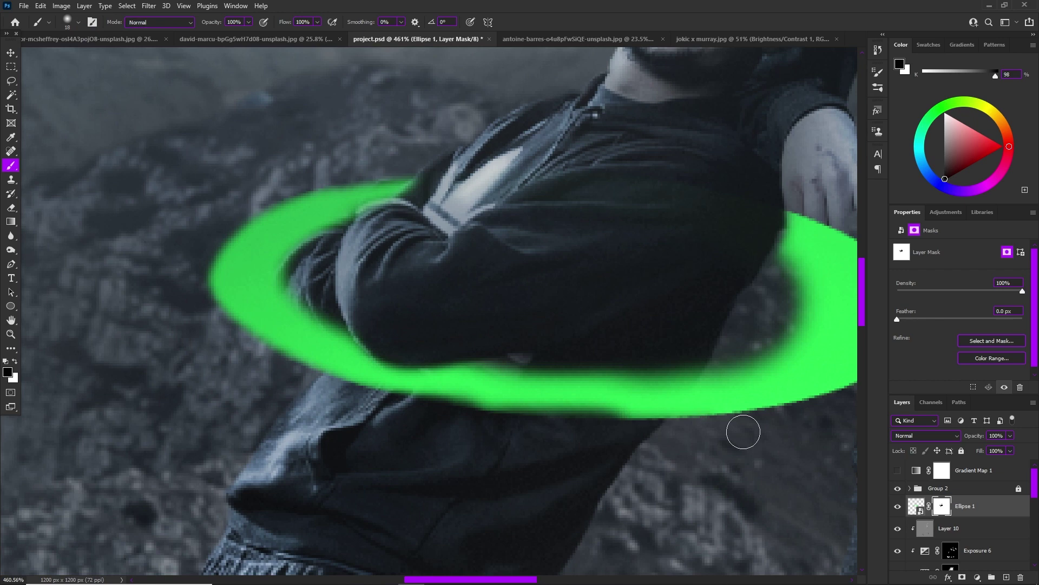
scroll(625, 415, "down", 2)
scroll(624, 415, "down", 2)
mouse_move(223, 392)
left_mouse_down()
mouse_move(552, 348)
mouse_move(510, 255)
mouse_move(520, 281)
left_mouse_up()
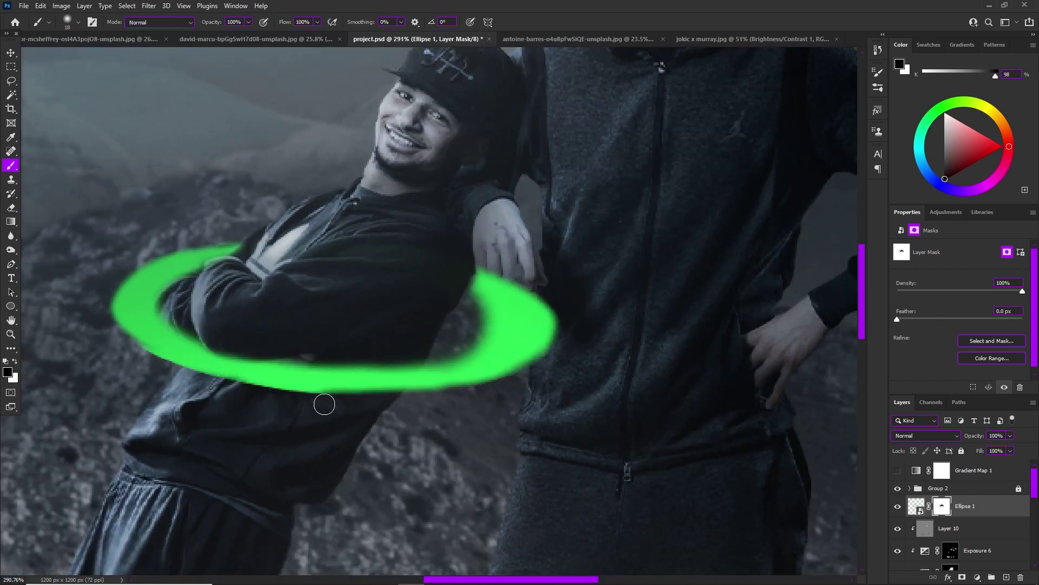
Step: Examine the masked ring around the torso at full-composite and close-up views
key("ctrl+0")
scroll(421, 353, "up", 8)
scroll(427, 358, "down", 5)
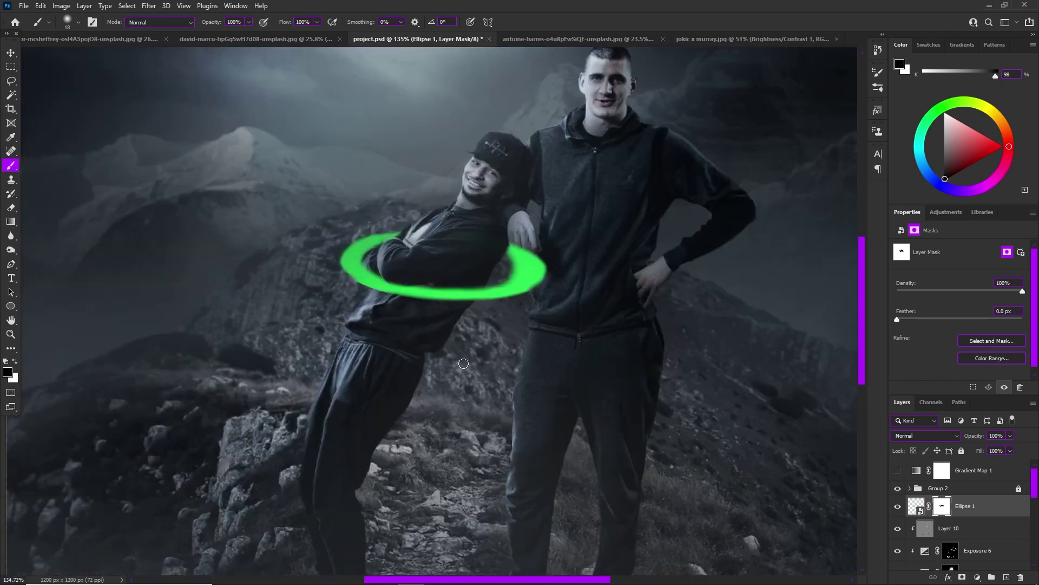
scroll(524, 399, "up", 3)
scroll(524, 399, "down", 4)
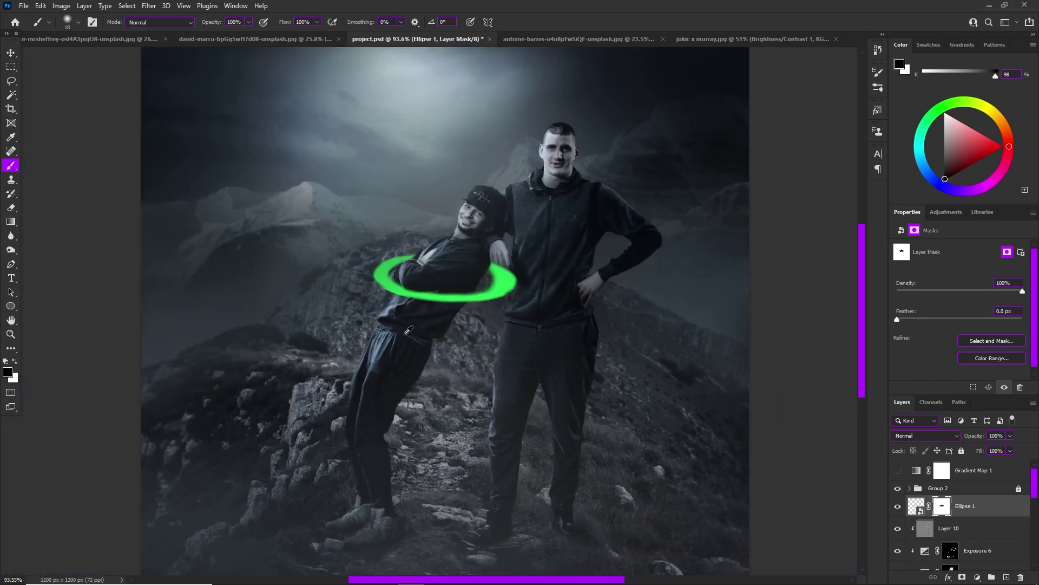
scroll(383, 243, "up", 8)
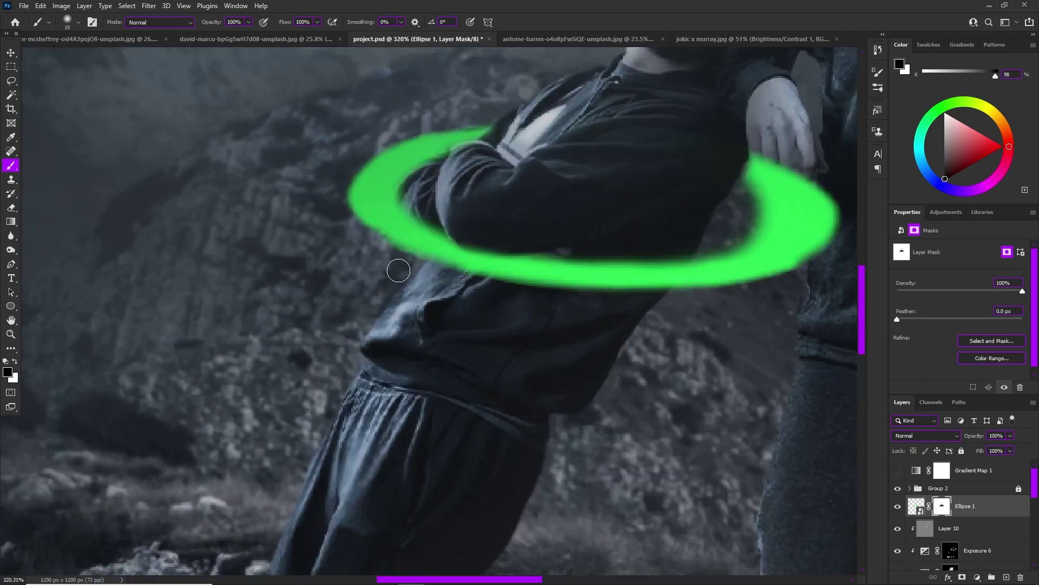
scroll(412, 275, "down", 3)
Step: Duplicate the Ellipse 1 layer, move the copy down over the leaning man's legs and tilt it to about 55°
key("ctrl+j")
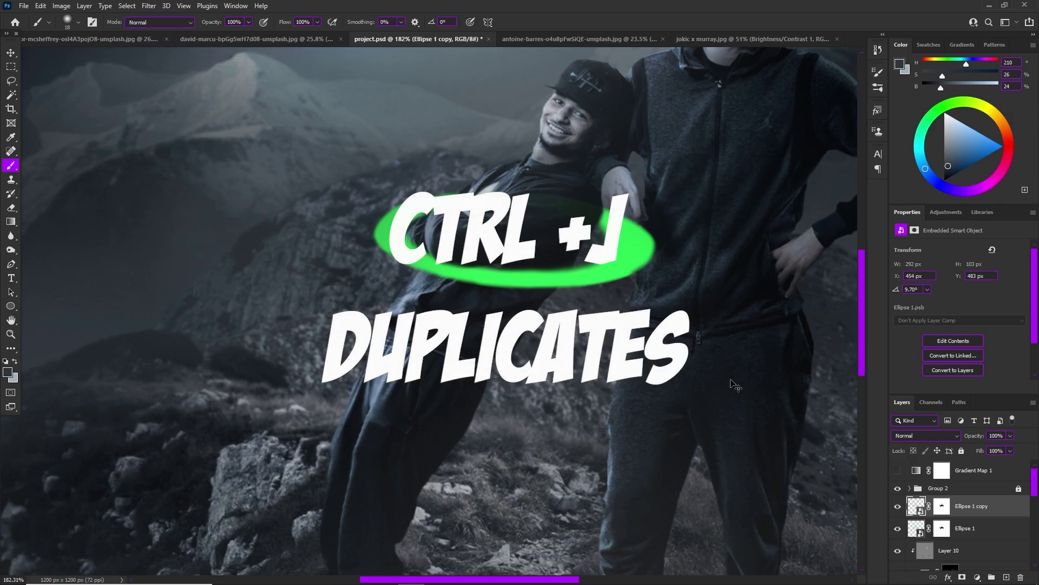
key("ctrl+t")
left_click_drag(453, 260, 454, 459)
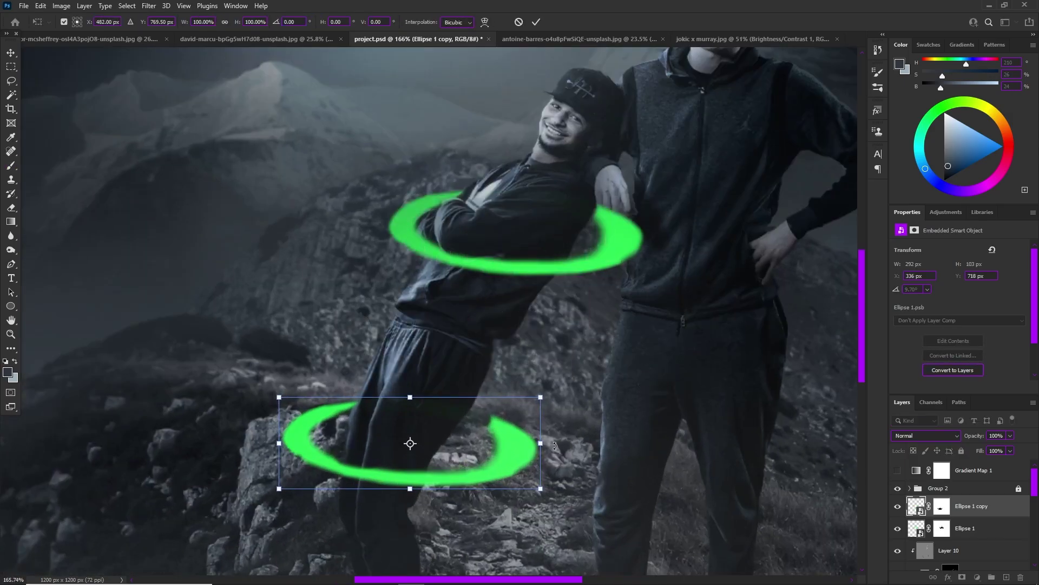
left_click_drag(576, 451, 507, 530)
scroll(469, 496, "down", 3)
left_click_drag(473, 470, 453, 397)
key("Return")
Step: Paint the hidden part of the leg ring back in white on the Ellipse 1 copy mask
left_click(941, 506)
key("b")
scroll(353, 317, "up", 3)
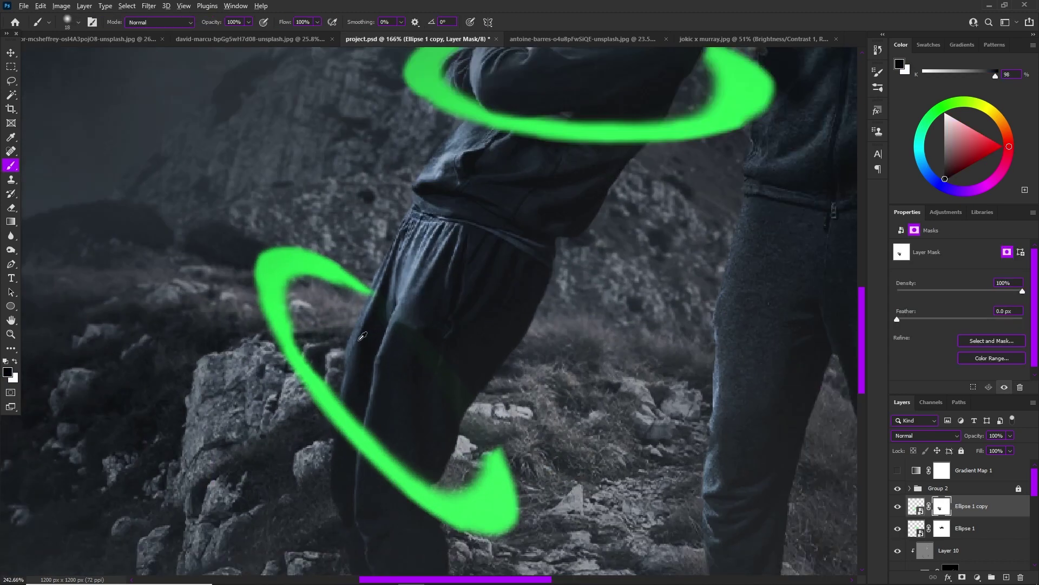
mouse_move(347, 273)
left_mouse_down()
mouse_move(498, 454)
mouse_move(333, 379)
mouse_move(271, 325)
mouse_move(290, 230)
left_mouse_up()
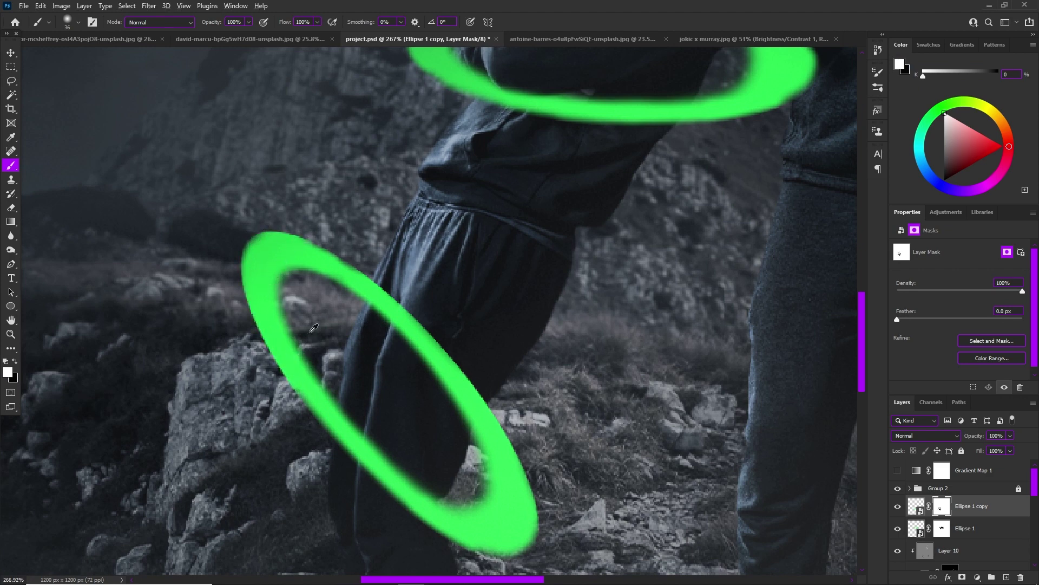
scroll(297, 390, "down", 3)
scroll(392, 371, "up", 3)
scroll(414, 361, "down", 3)
scroll(395, 377, "up", 3)
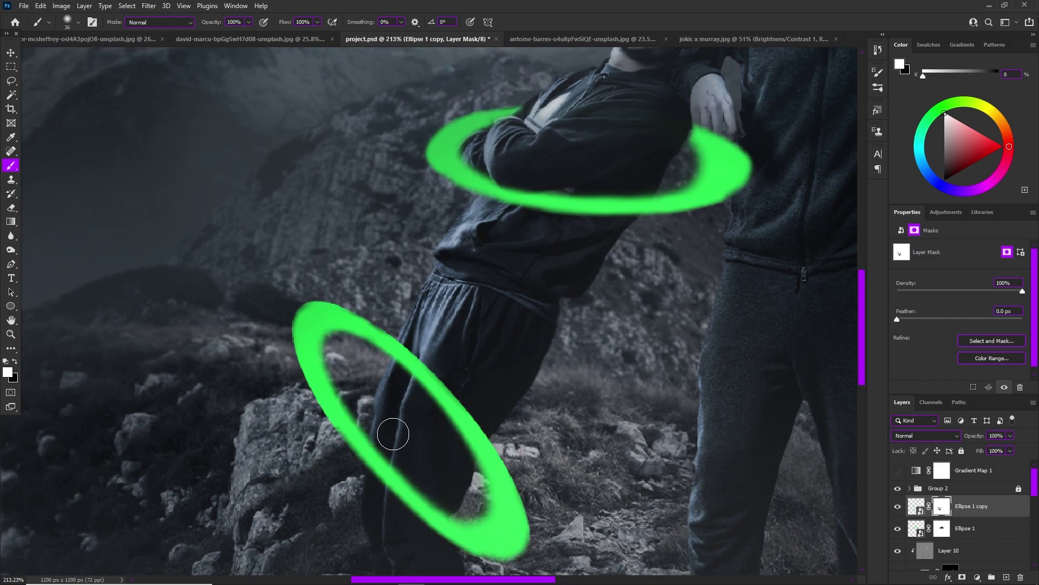
Step: Mask out the leg ring's lower section in black where it passes behind the legs, restoring the overspill beside them in white
scroll(394, 434, "up", 2)
key("x")
mouse_move(362, 446)
left_mouse_down()
mouse_move(450, 551)
mouse_move(453, 533)
left_mouse_up()
scroll(453, 533, "down", 3)
scroll(357, 412, "up", 3)
key("x")
mouse_move(368, 450)
left_mouse_down()
mouse_move(352, 405)
mouse_move(360, 412)
mouse_move(360, 398)
mouse_move(385, 443)
left_mouse_up()
key("x")
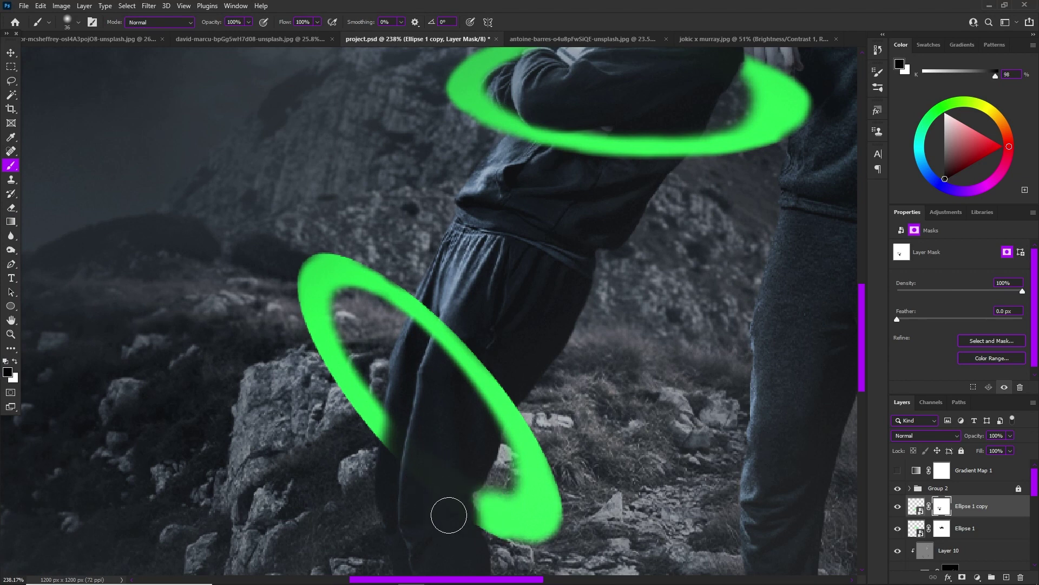
scroll(502, 498, "down", 3)
scroll(346, 288, "up", 2)
Step: Place the glow-effect-glint-galaxy-abstract image as an embedded object over the men's legs
key("v")
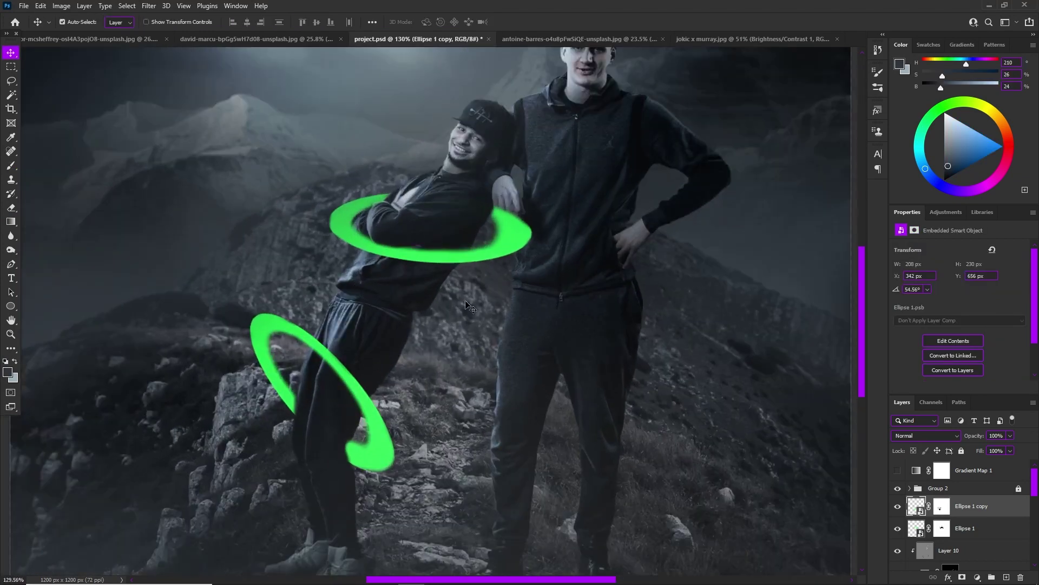
left_click(24, 6)
left_click(38, 227)
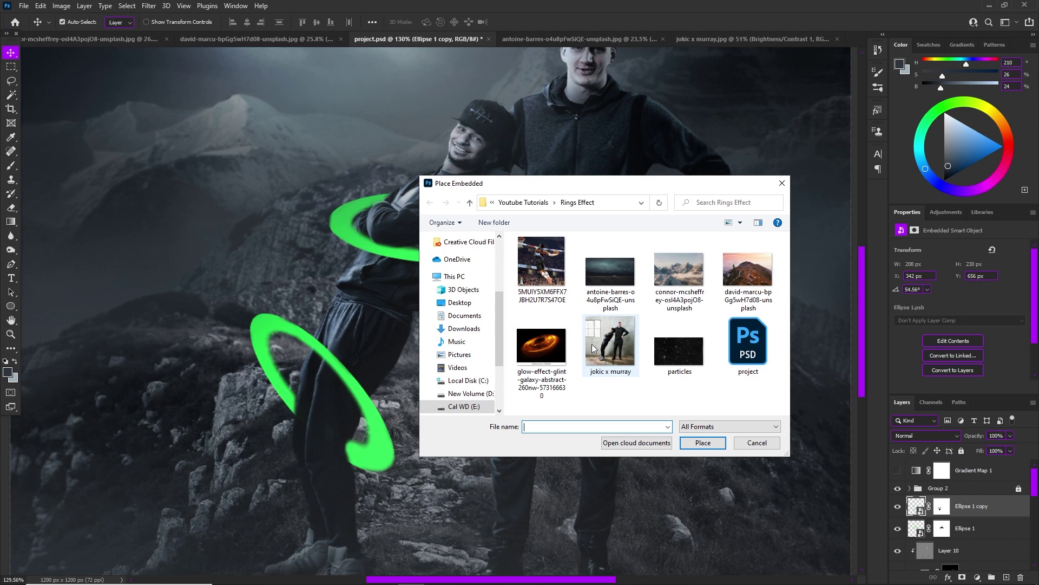
double_click(540, 354)
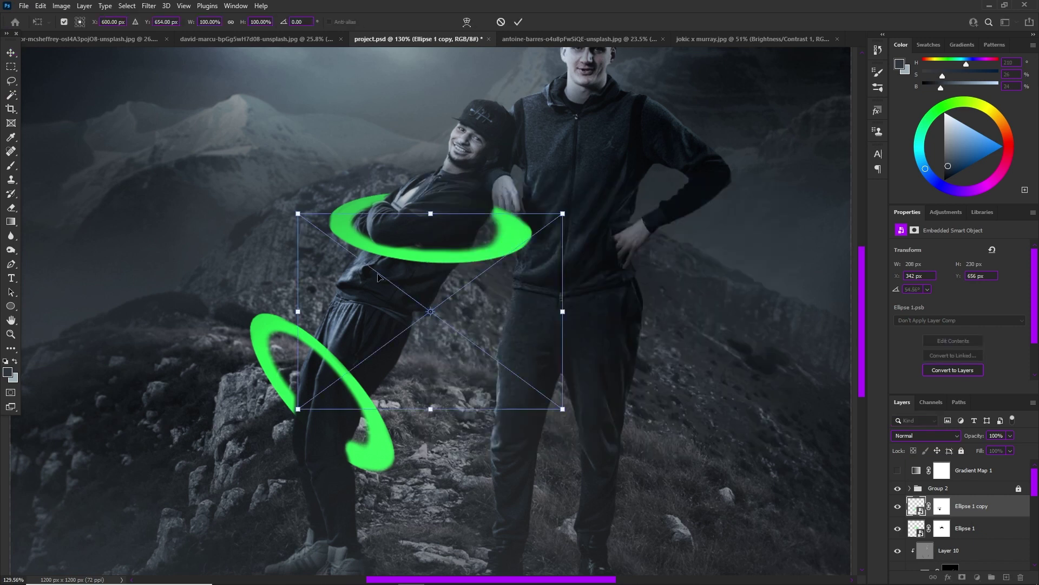
left_click_drag(454, 330, 495, 395)
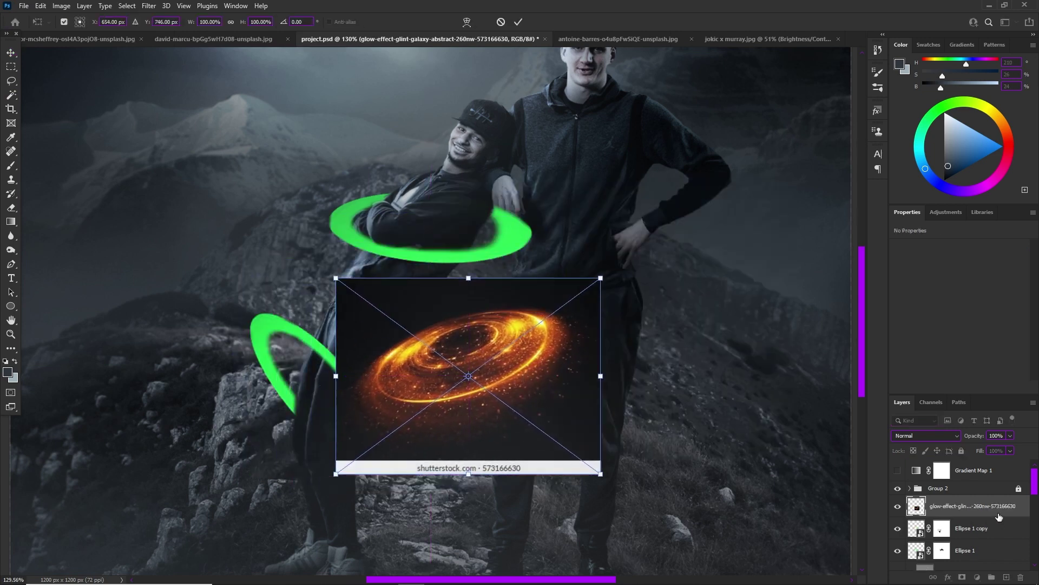
key("Return")
Step: Select the white watermark strip below the galaxy image and hide it with an inverted layer mask
scroll(561, 446, "up", 1)
left_click(11, 66)
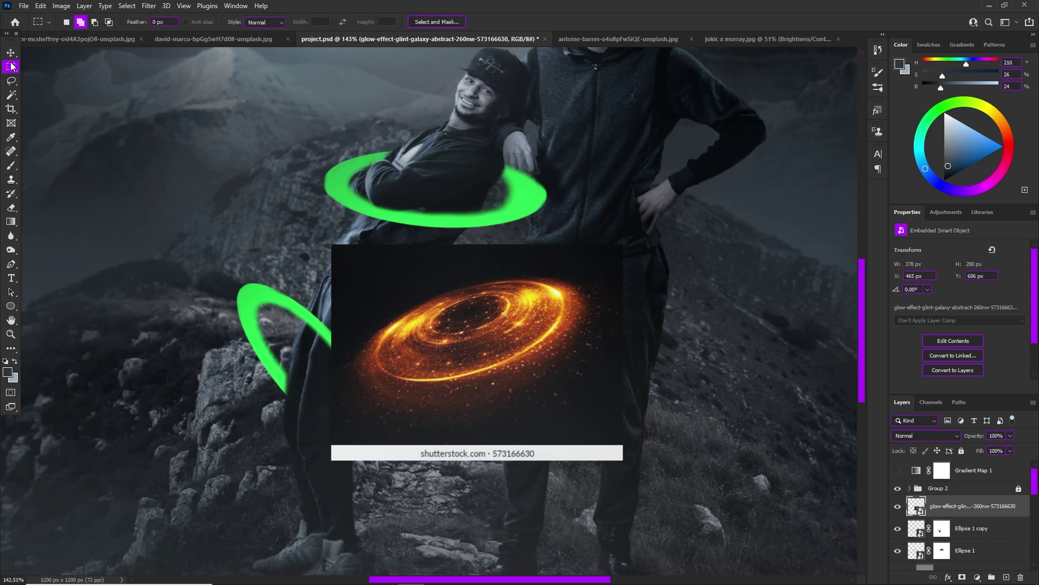
scroll(532, 436, "up", 4)
left_click_drag(701, 486, 203, 442)
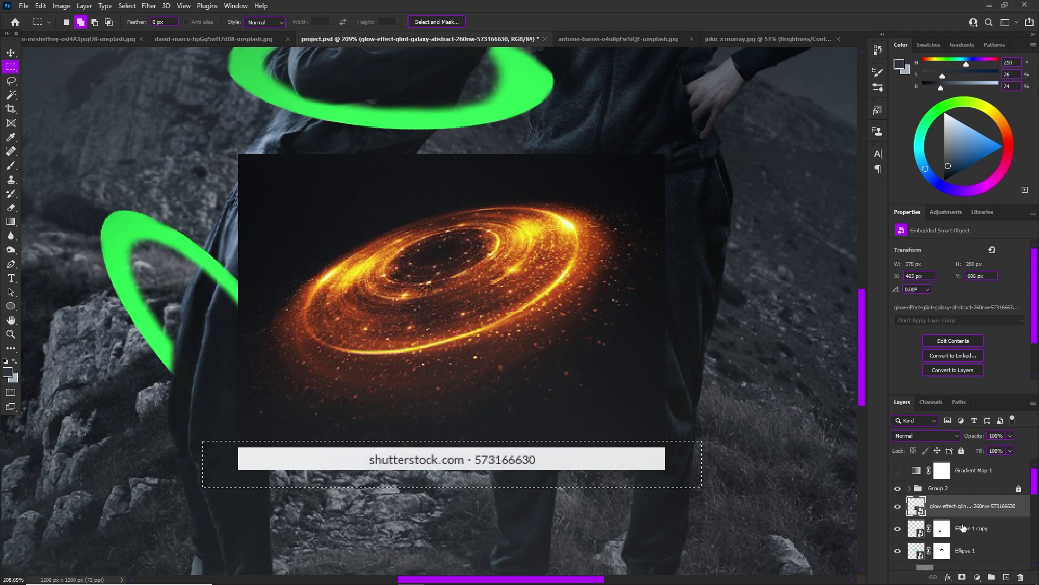
left_click(962, 577)
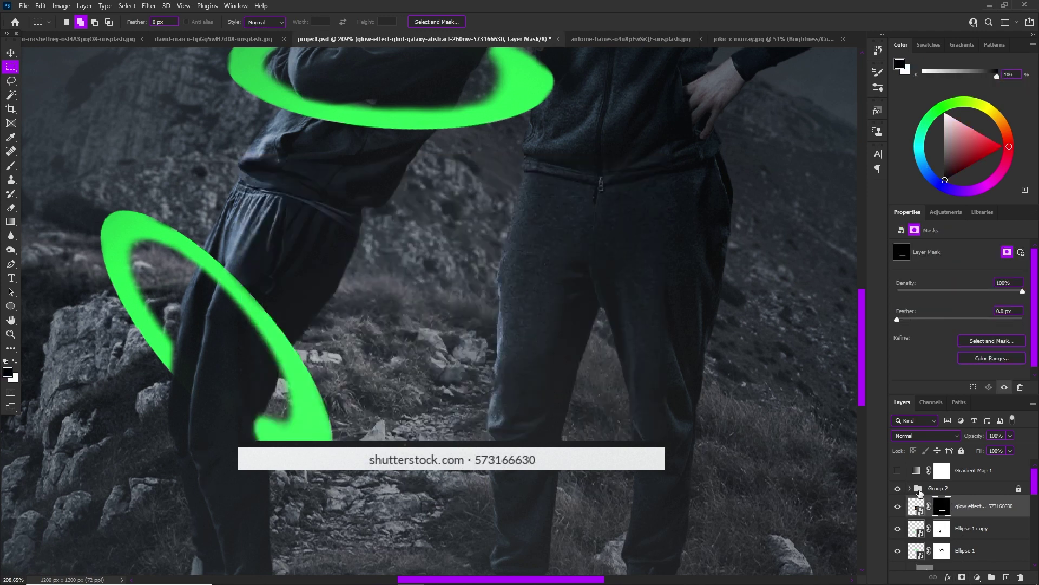
key("ctrl+i")
Step: Convert the masked galaxy layer to a smart object
right_click(992, 512)
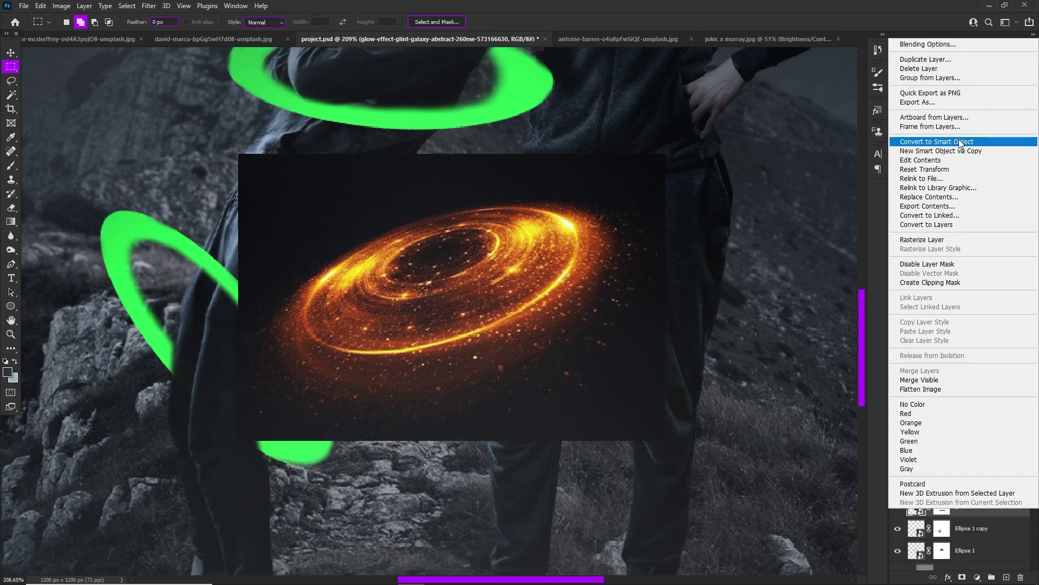
left_click(960, 142)
scroll(464, 283, "down", 3)
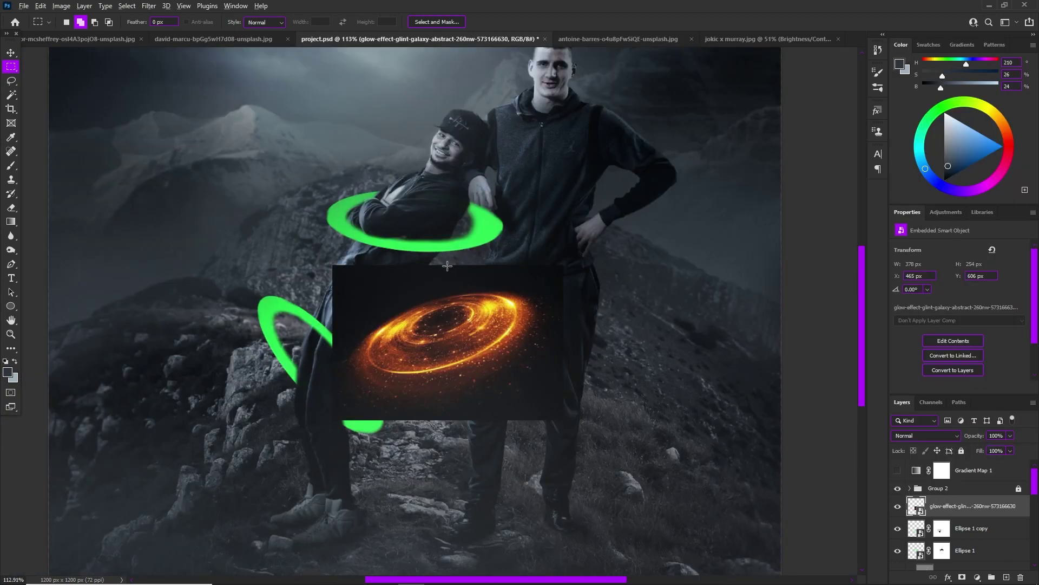
Step: Move the galaxy image over the torso ring and set its blend mode to Screen
key("v")
scroll(464, 284, "down", 1)
left_click_drag(454, 293, 381, 267)
scroll(395, 287, "up", 2)
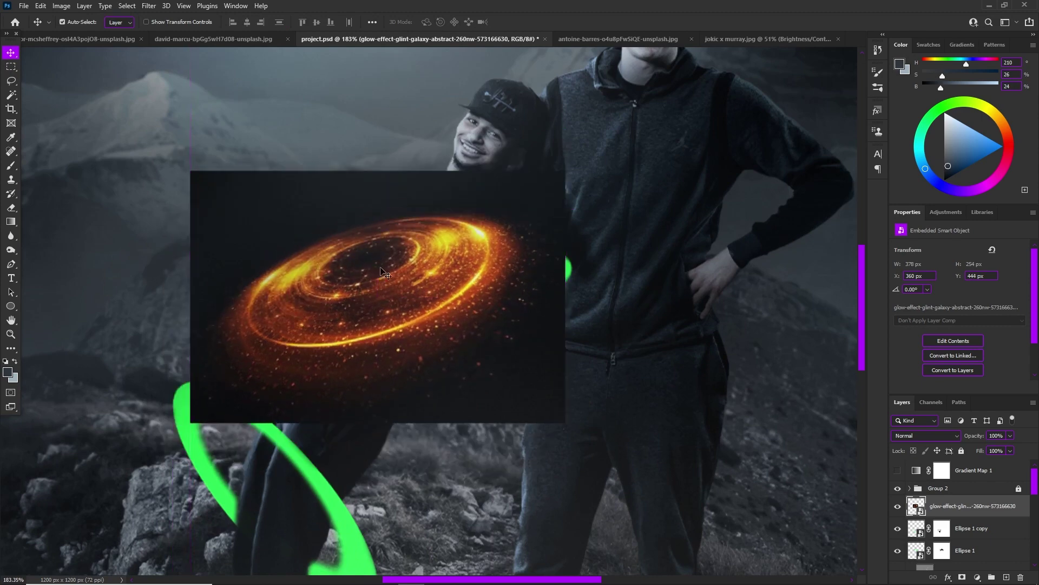
left_click(920, 433)
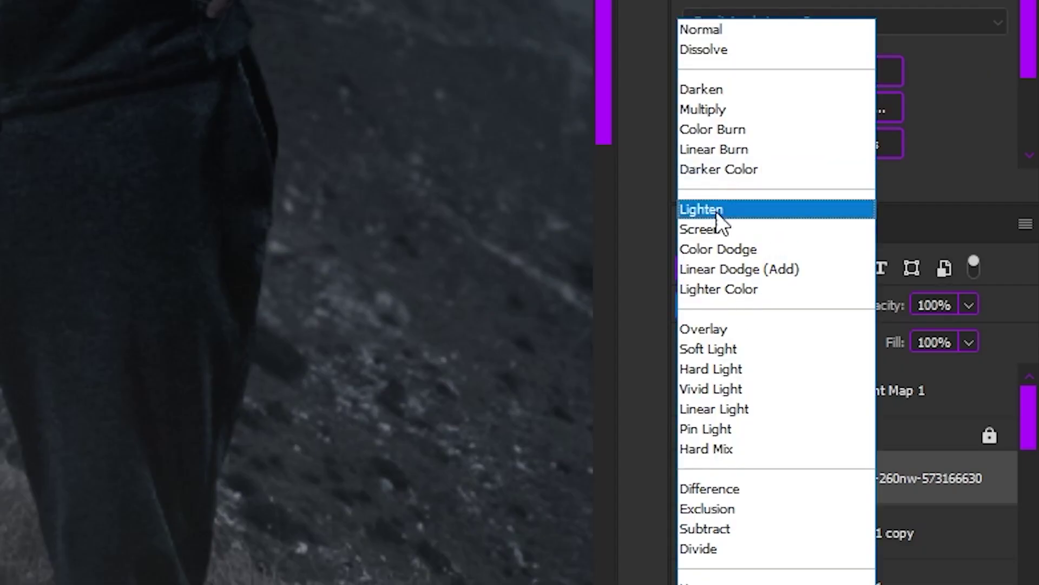
left_click(711, 230)
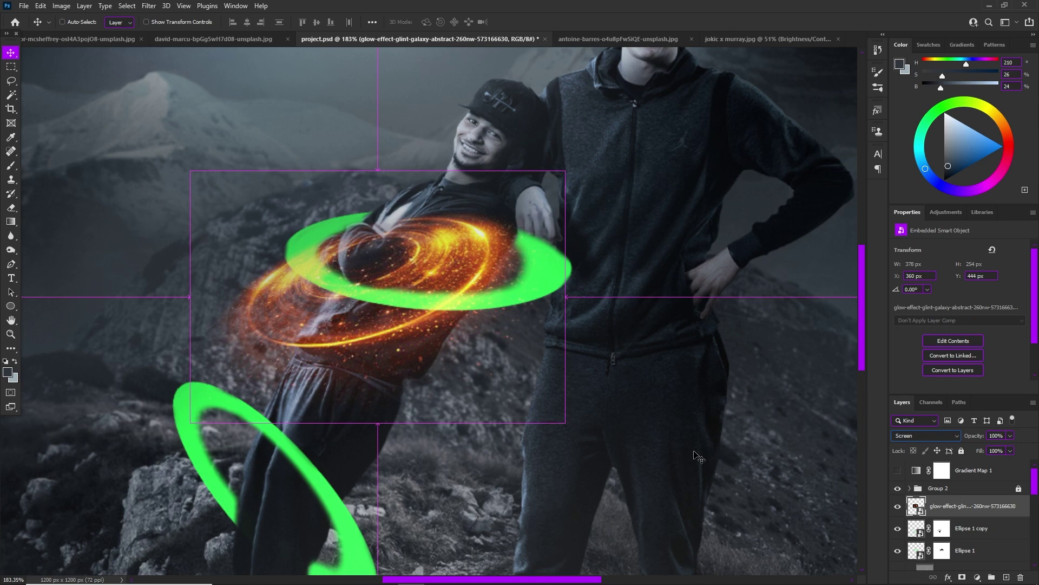
Step: Rotate the galaxy image 29.07° and position it just below the green torso ring
key("ctrl+t")
left_click_drag(643, 329, 590, 444)
left_click_drag(504, 424, 552, 480)
scroll(369, 396, "up", 5)
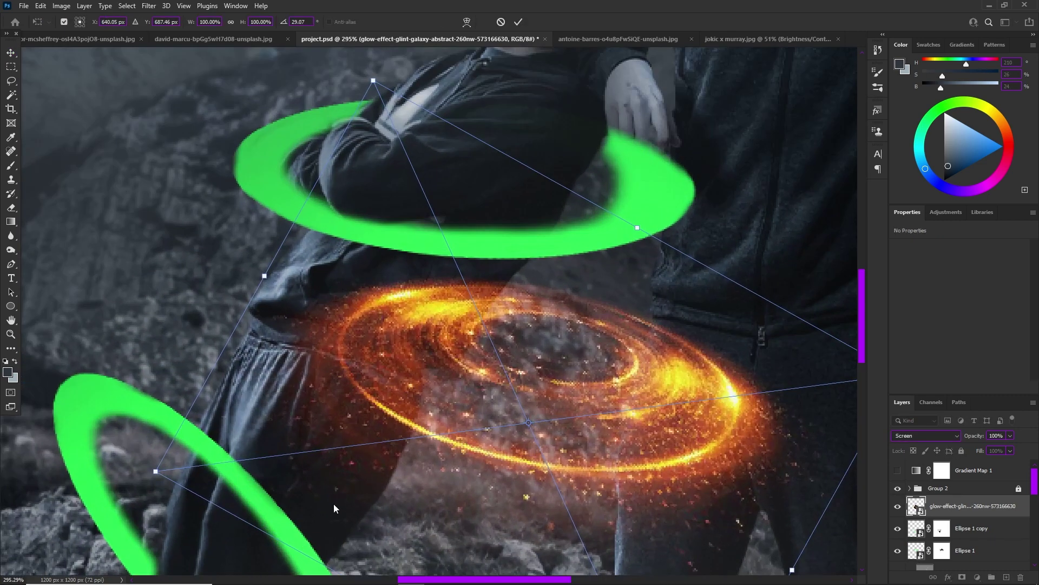
scroll(400, 516, "down", 2)
left_click_drag(482, 495, 468, 479)
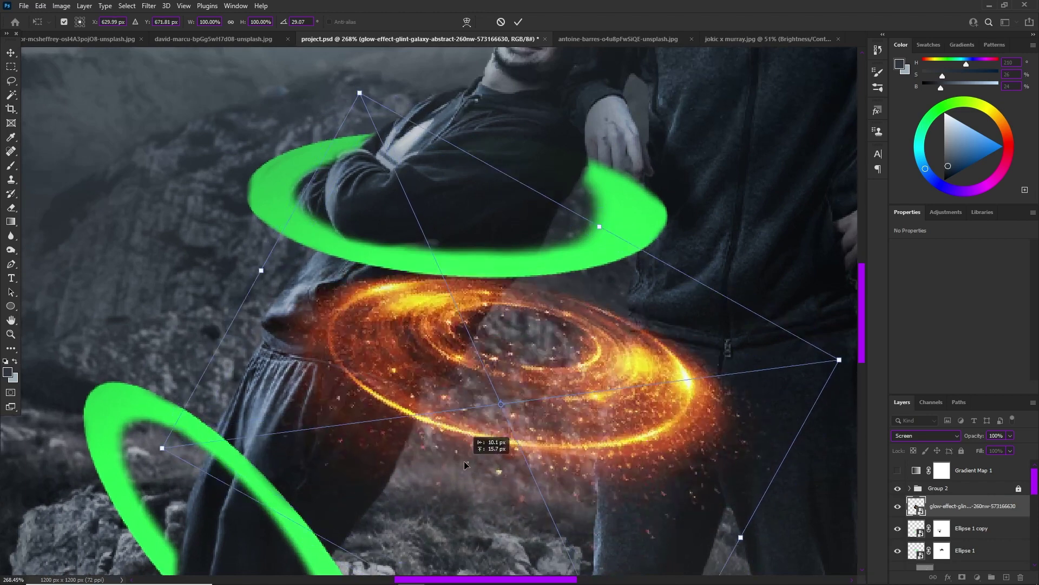
left_click(957, 518)
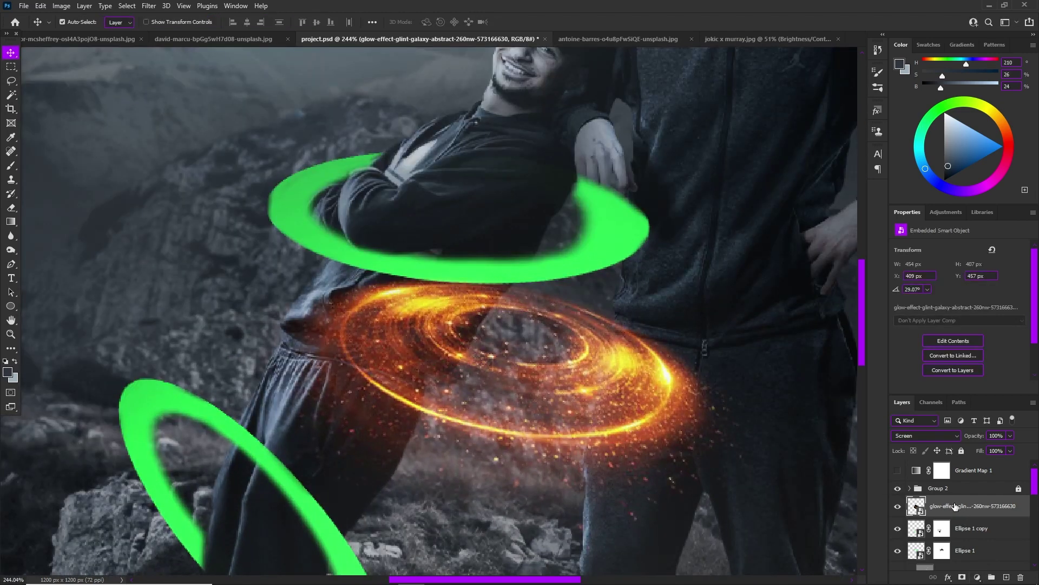
Step: Darken the galaxy image's midtones with a Levels adjustment, setting the midtone input to about 0.61
key("ctrl+l")
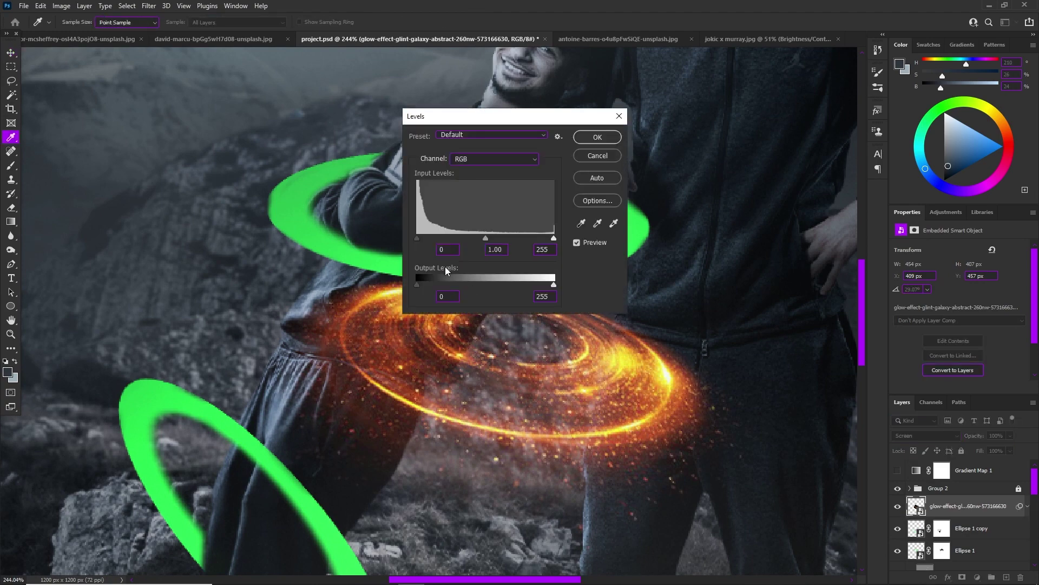
left_click_drag(484, 239, 499, 239)
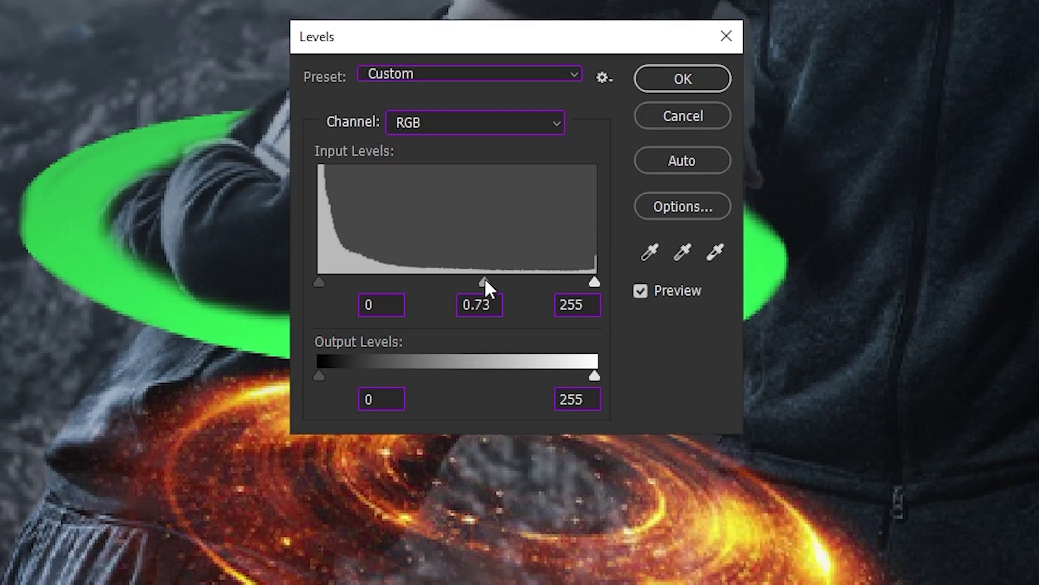
mouse_move(486, 279)
left_mouse_down()
mouse_move(477, 279)
mouse_move(499, 277)
mouse_move(474, 281)
mouse_move(495, 282)
left_mouse_up()
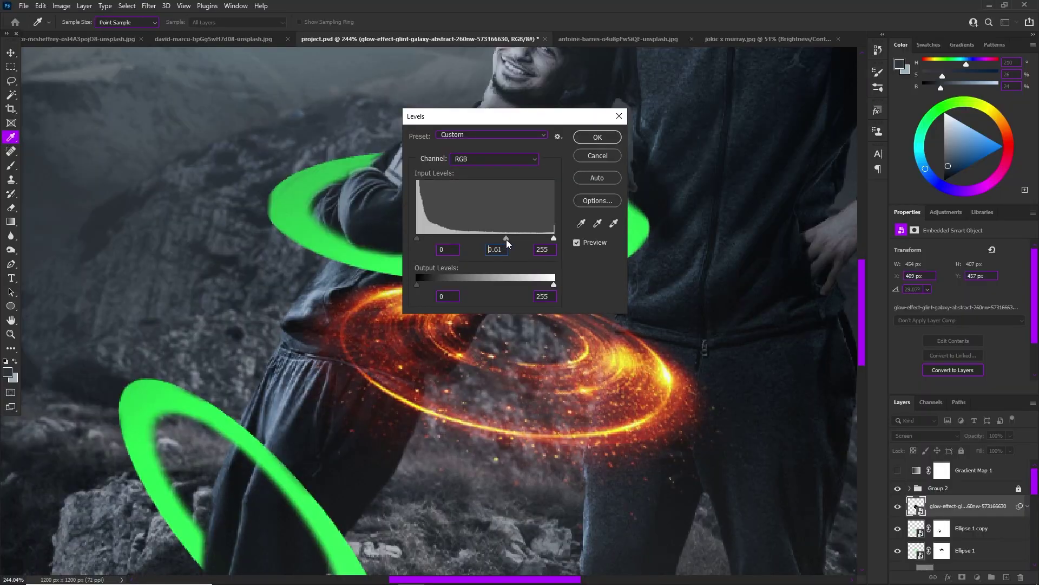
left_click_drag(504, 239, 505, 238)
left_click(598, 137)
key("v")
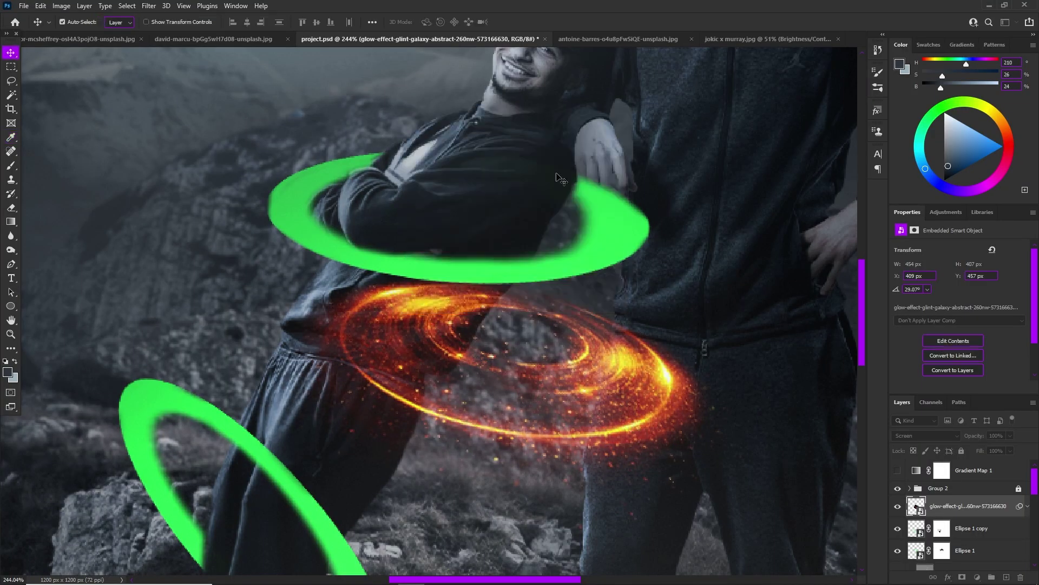
Step: Move the galaxy image lower, beside the leaning man's thighs and clear of the green torso ring
scroll(515, 325, "down", 3)
scroll(514, 325, "up", 2)
left_click_drag(503, 361, 514, 411)
scroll(493, 393, "down", 3)
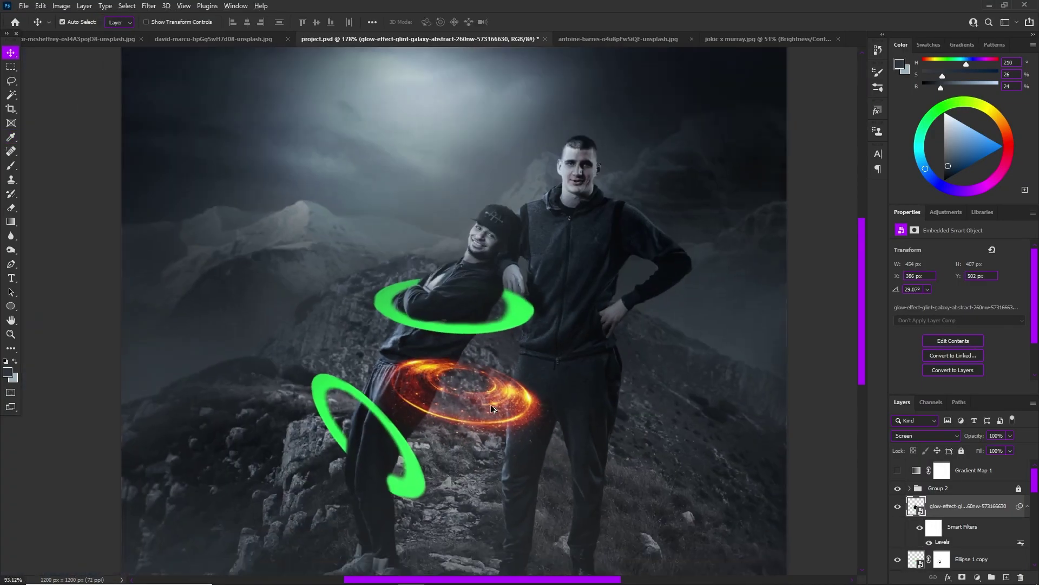
scroll(504, 393, "up", 3)
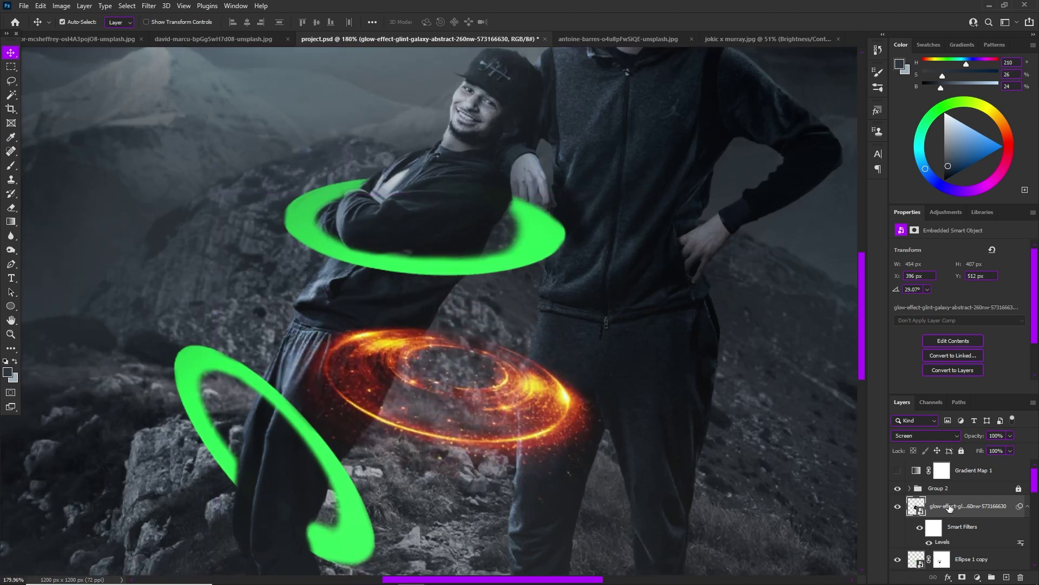
Step: Rename the galaxy layer "base galaxy effect" and give it a red colour label
double_click(949, 506)
type("bas")
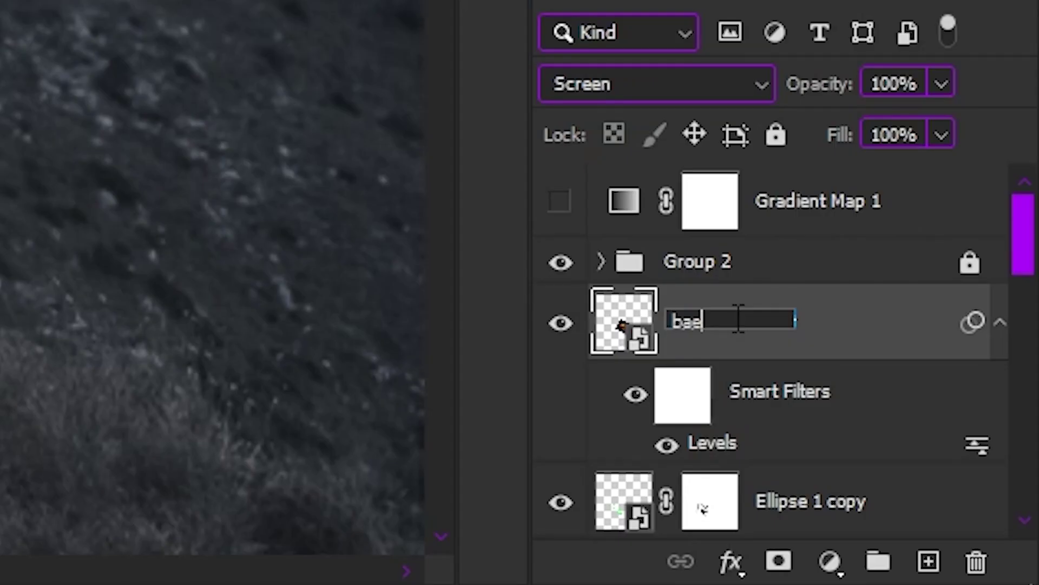
type("e galaxy ew")
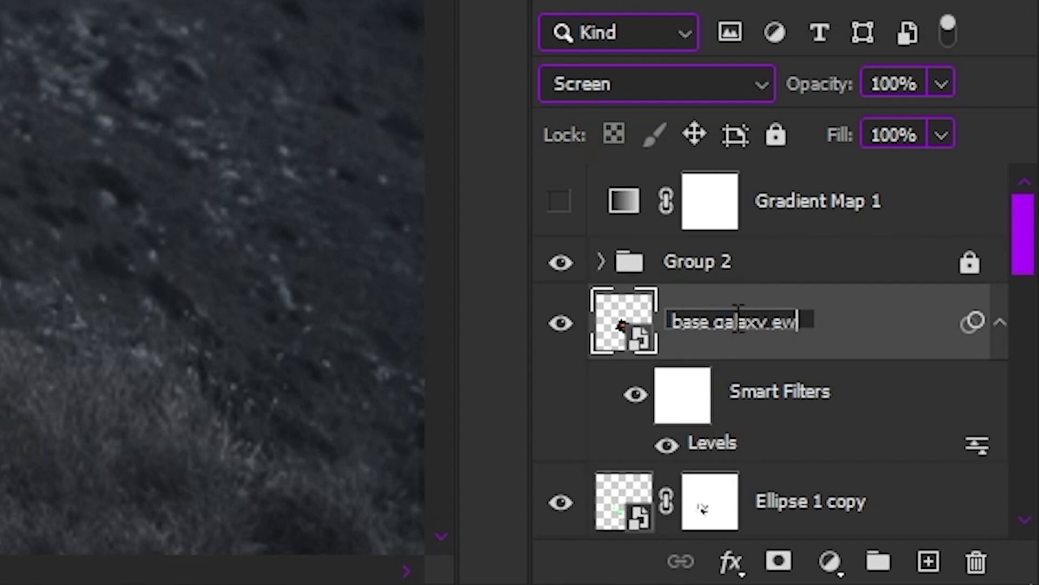
key("BackSpace")
type("ef")
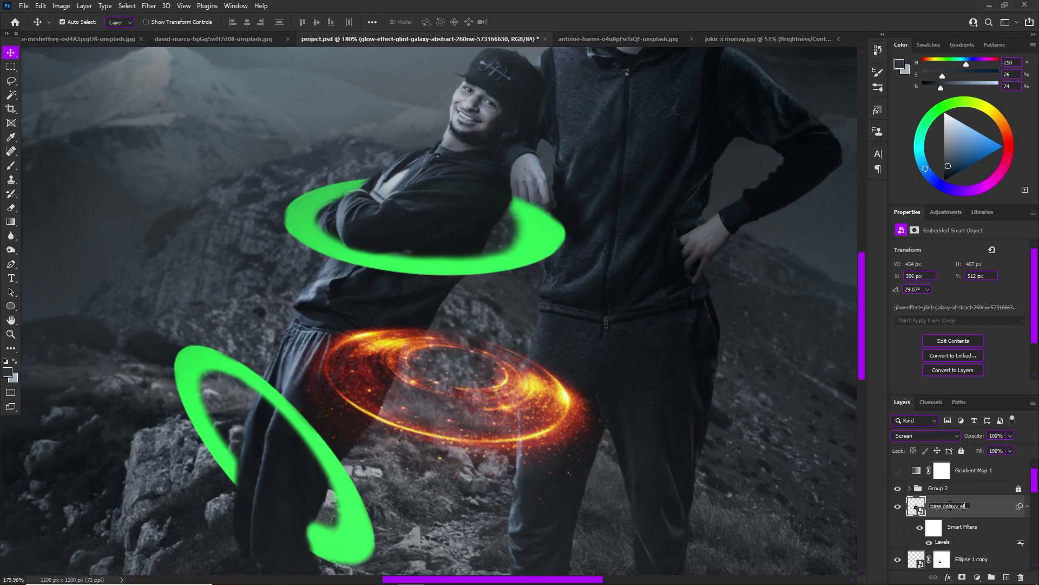
type("ct")
key("Return")
right_click(950, 509)
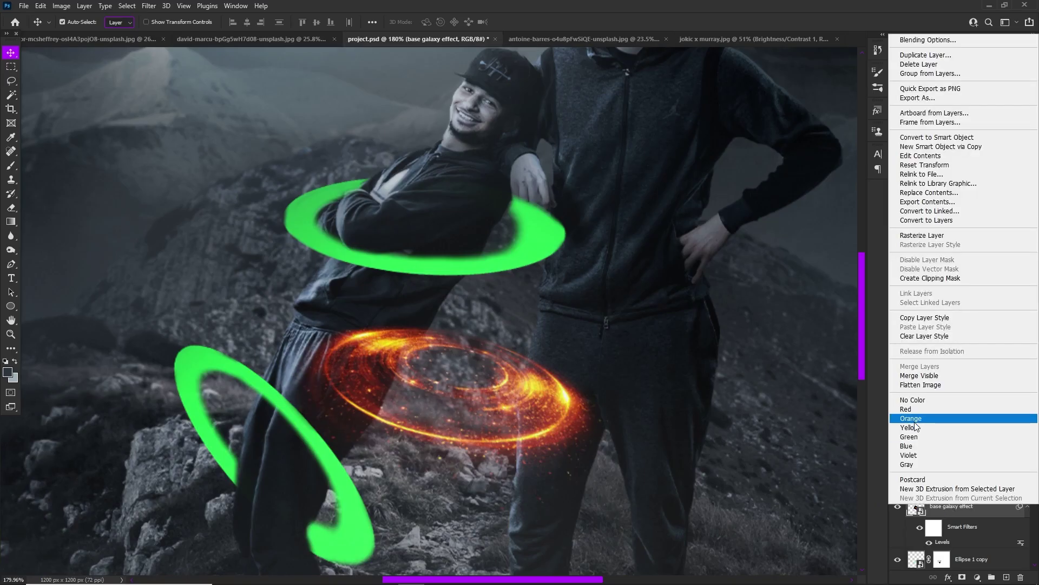
left_click(903, 422)
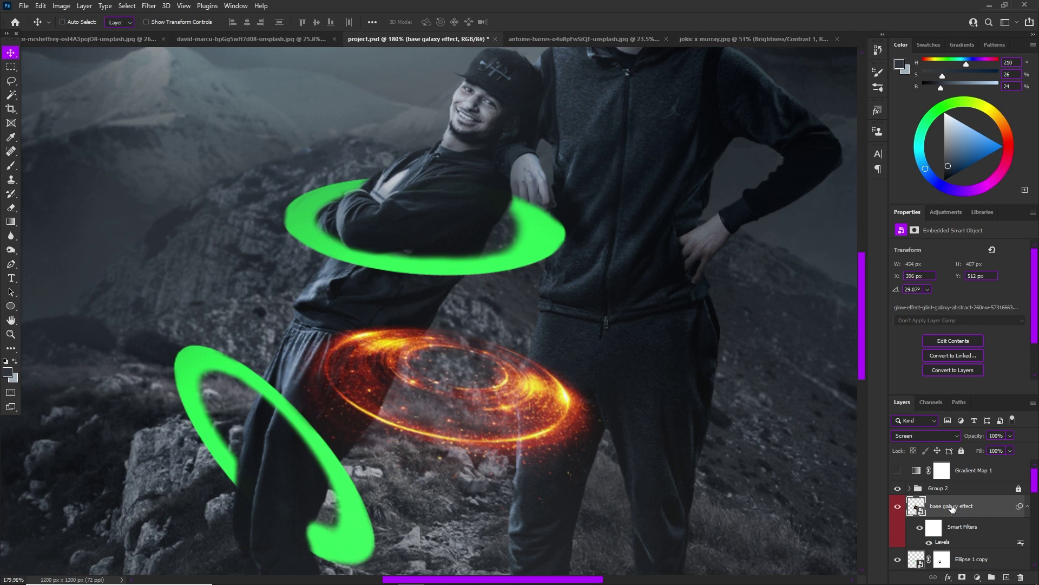
Step: Duplicate the base galaxy effect layer four times and group the four copies
key("ctrl+j")
key("ctrl+j")
key("ctrl+j")
key("ctrl+j")
scroll(953, 508, "down", 5)
left_click(951, 510, "shift")
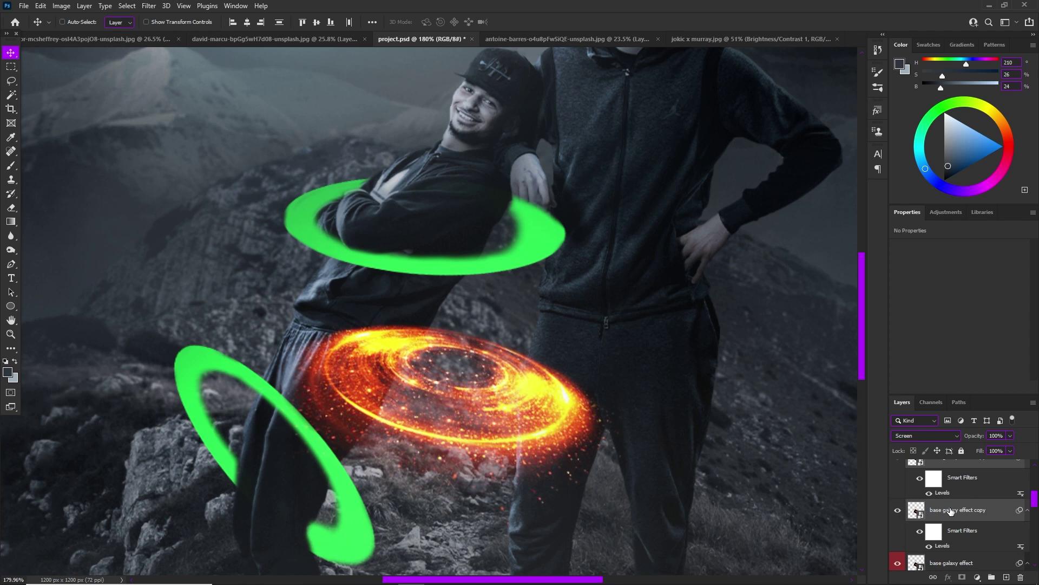
key("ctrl+g")
Step: Name the group of copies "jamal x jokic galaxy" and select base galaxy effect copy 4 inside it
double_click(942, 467)
type("iam")
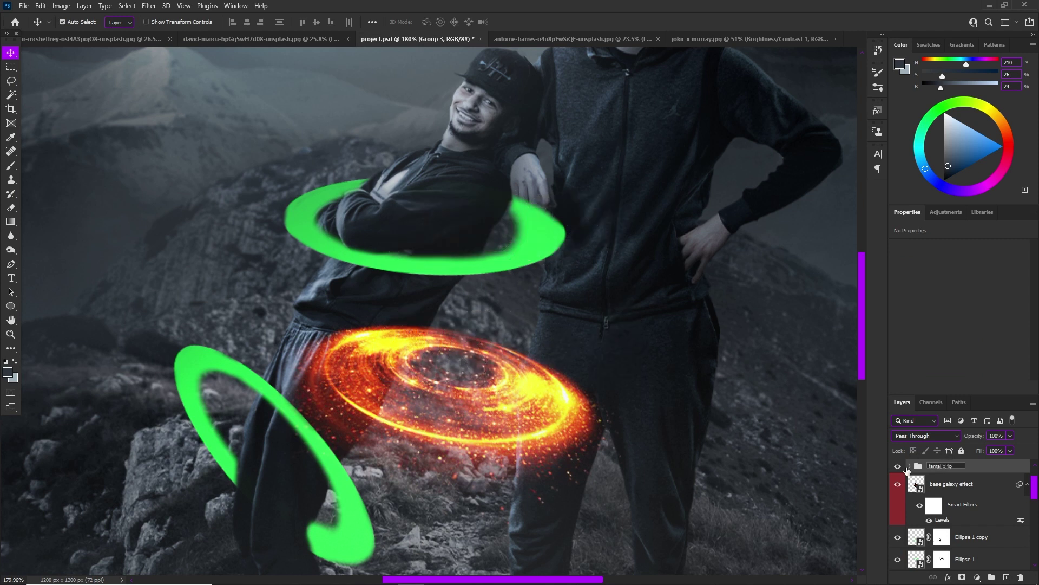
key("Return")
double_click(944, 467)
left_click(971, 467)
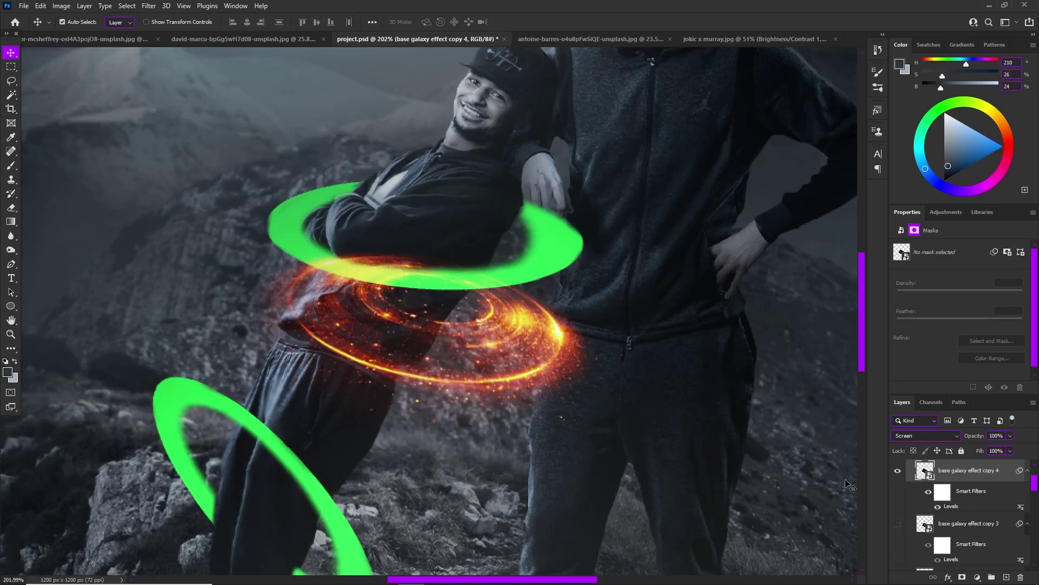
Step: Add a Hue/Saturation adjustment layer above base galaxy effect copy 4 and clip it to that copy
scroll(920, 483, "up", 1)
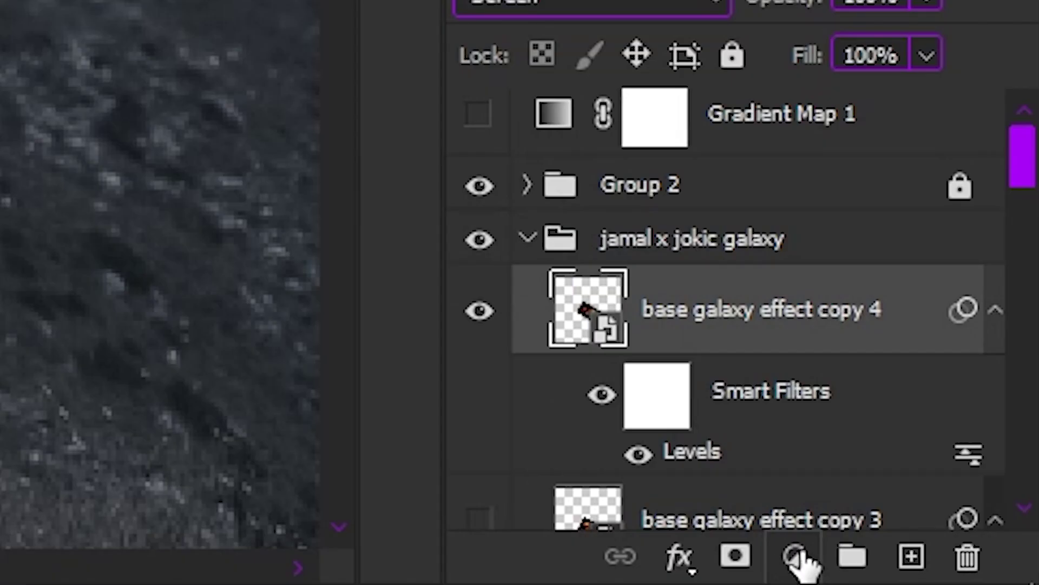
left_click(976, 577)
left_click(777, 137)
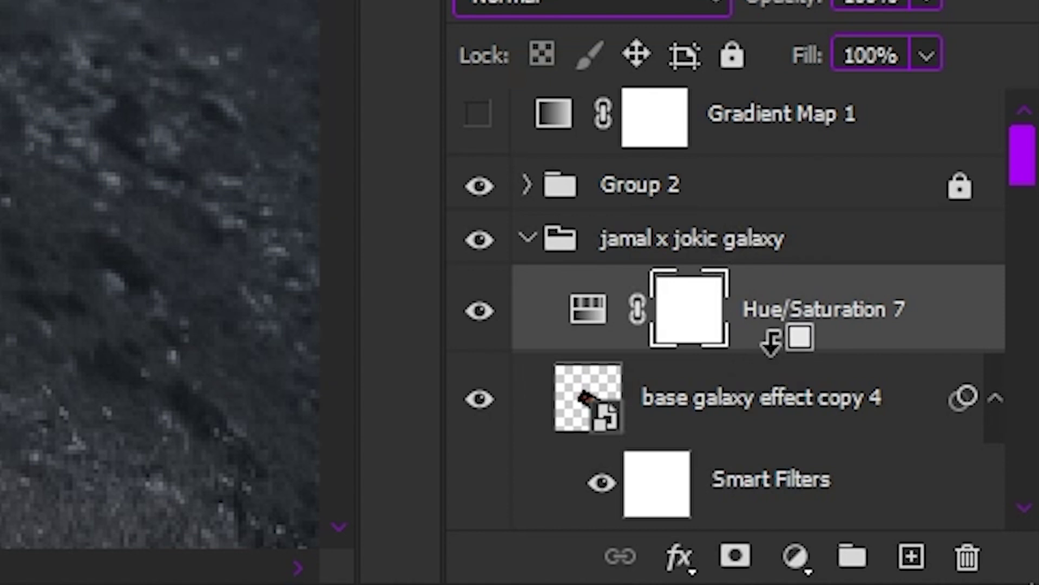
left_click(818, 349, "alt")
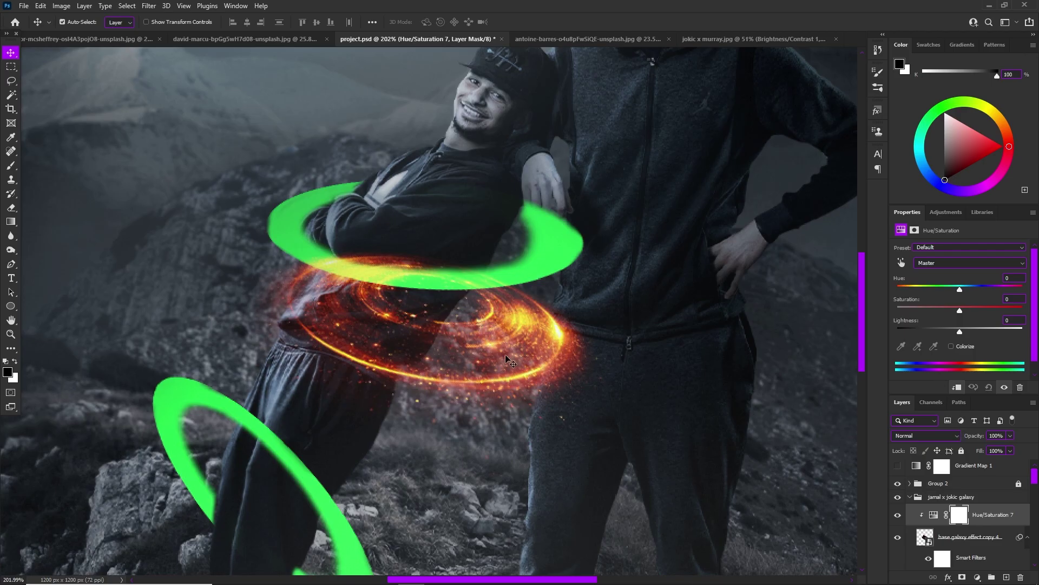
Step: Colorize the clipped galaxy copy green with hue 133, saturation 84 and lightness +3
scroll(443, 283, "up", 3)
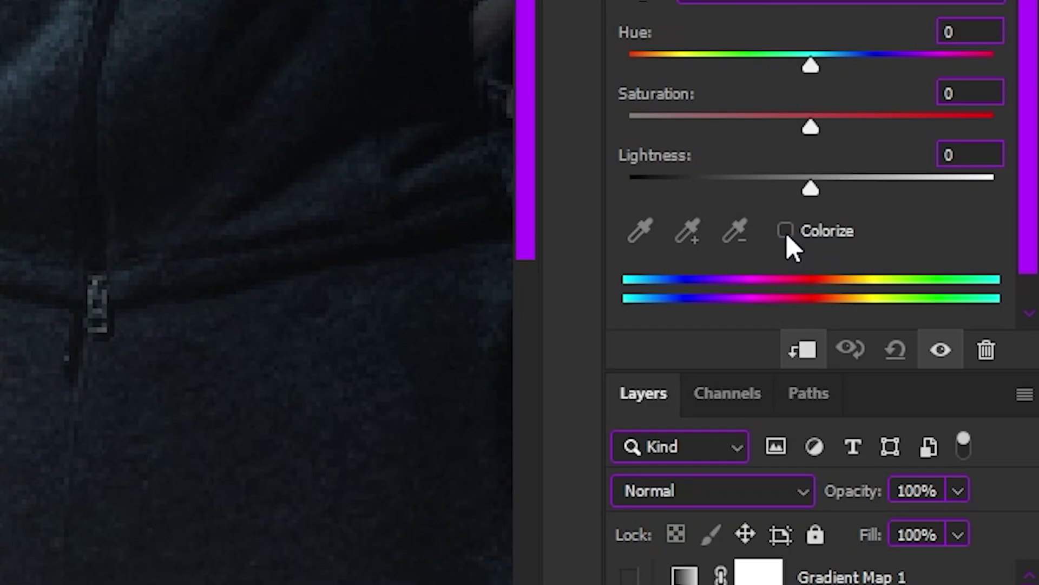
left_click(952, 346)
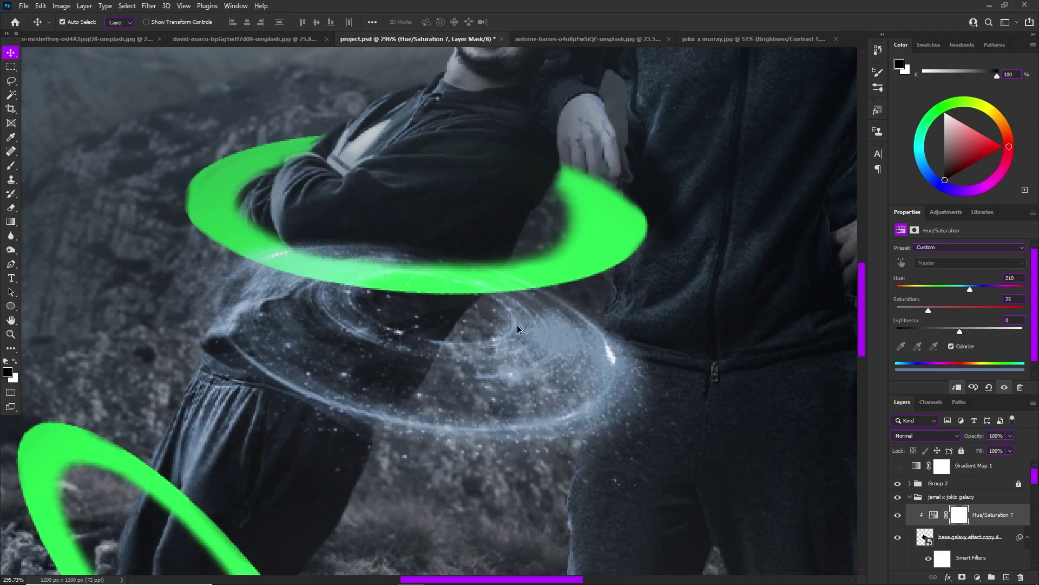
scroll(518, 330, "up", 1)
left_click_drag(974, 314, 949, 291)
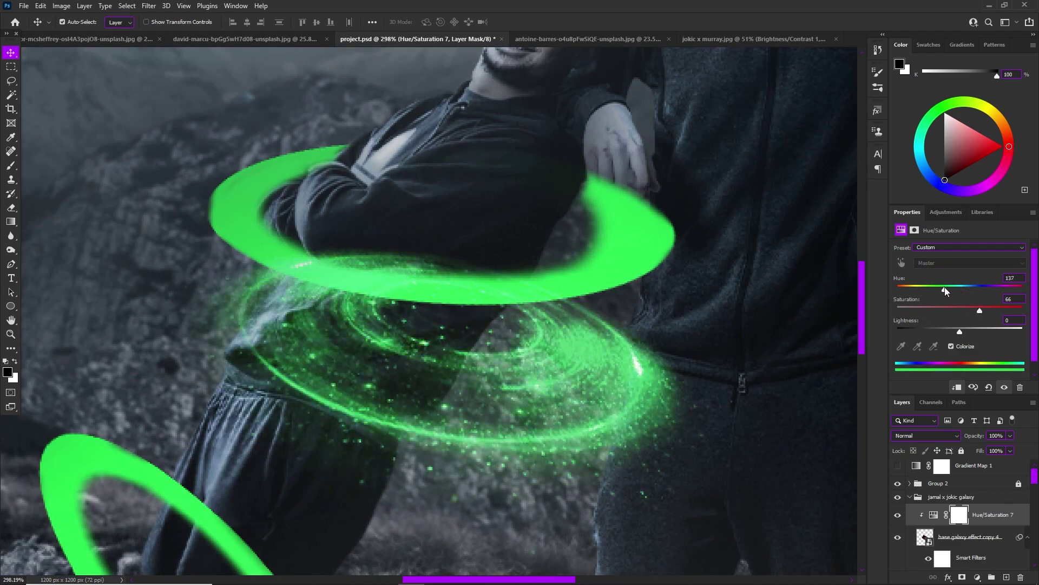
left_click_drag(944, 287, 942, 289)
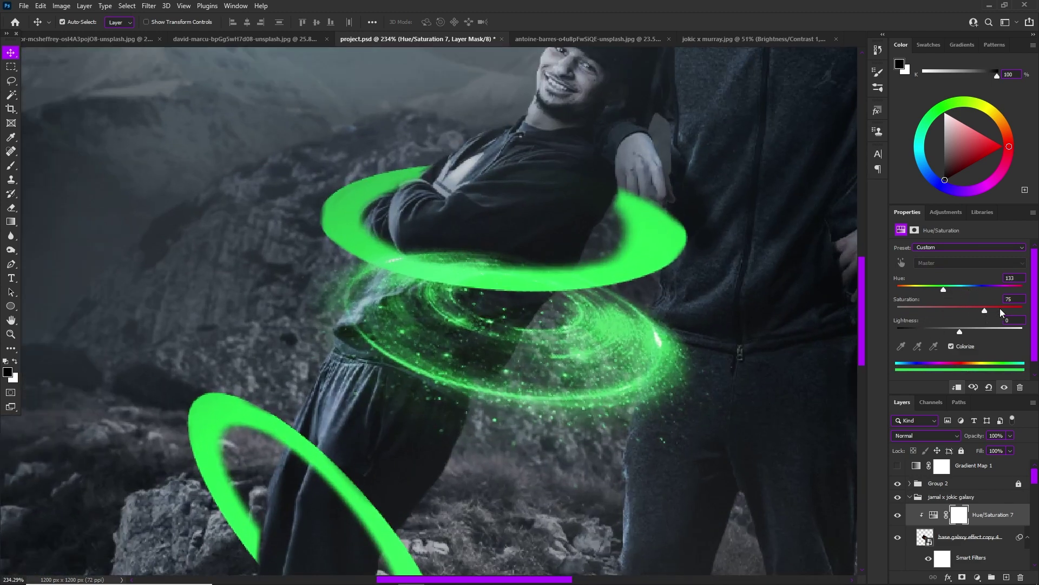
left_click(1005, 307)
left_click_drag(960, 332, 962, 333)
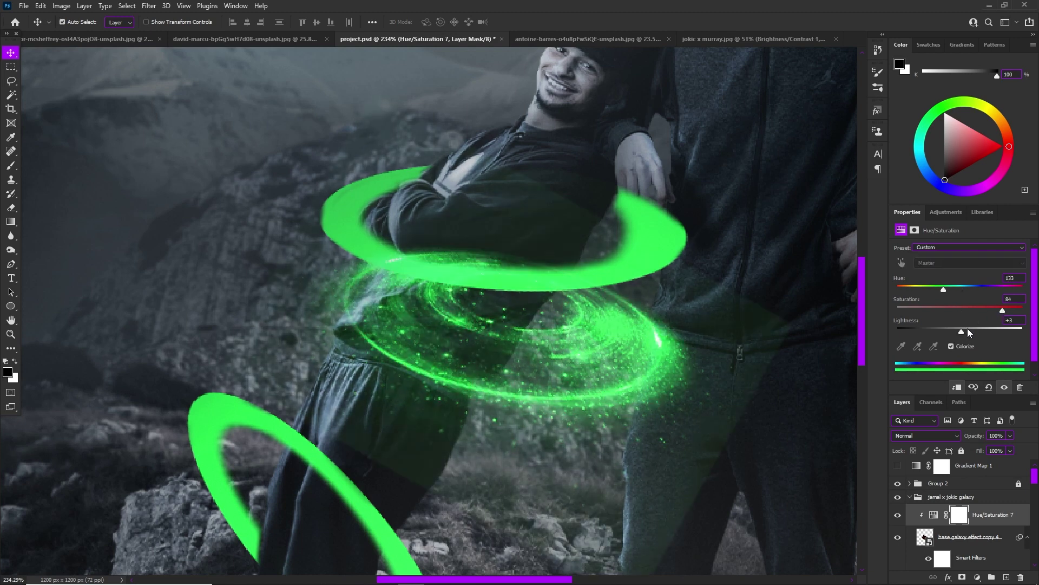
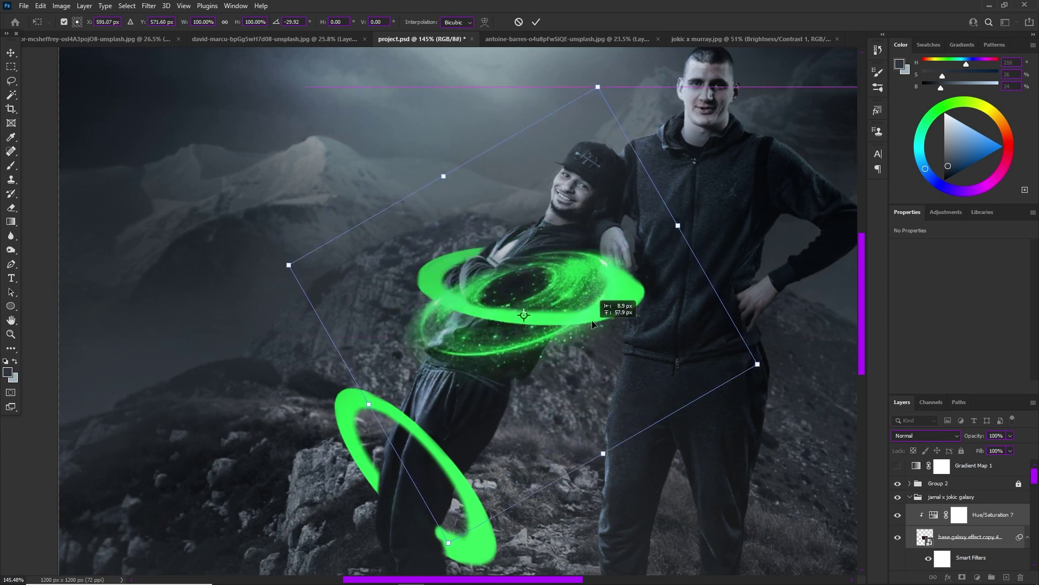
Step: Rotate the green galaxy to about -17.07°, scale it to 109.60% and position it around the man's torso ring
left_click_drag(771, 280, 764, 330)
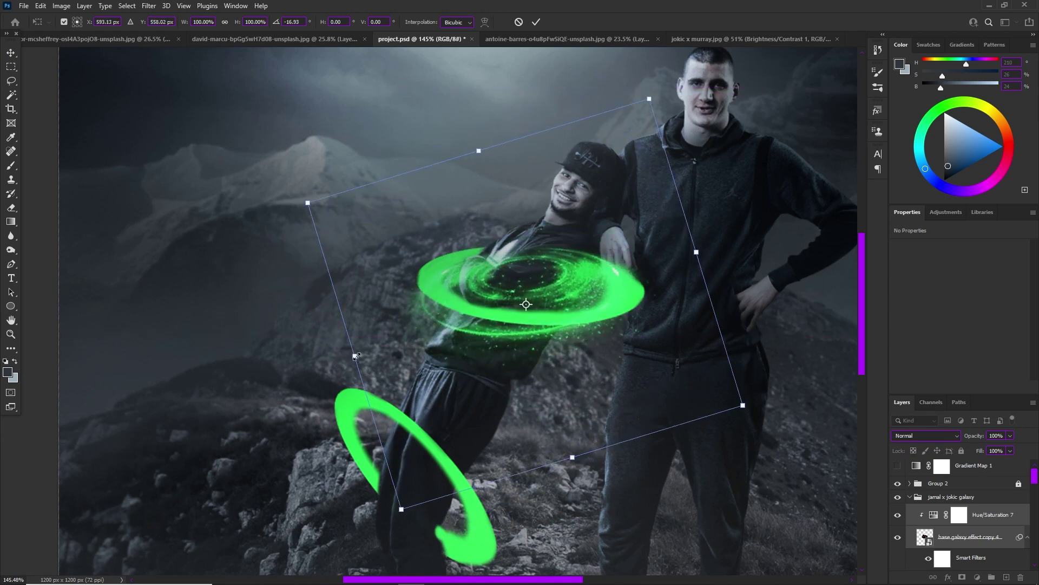
left_click_drag(355, 357, 332, 343)
left_click_drag(411, 346, 503, 366)
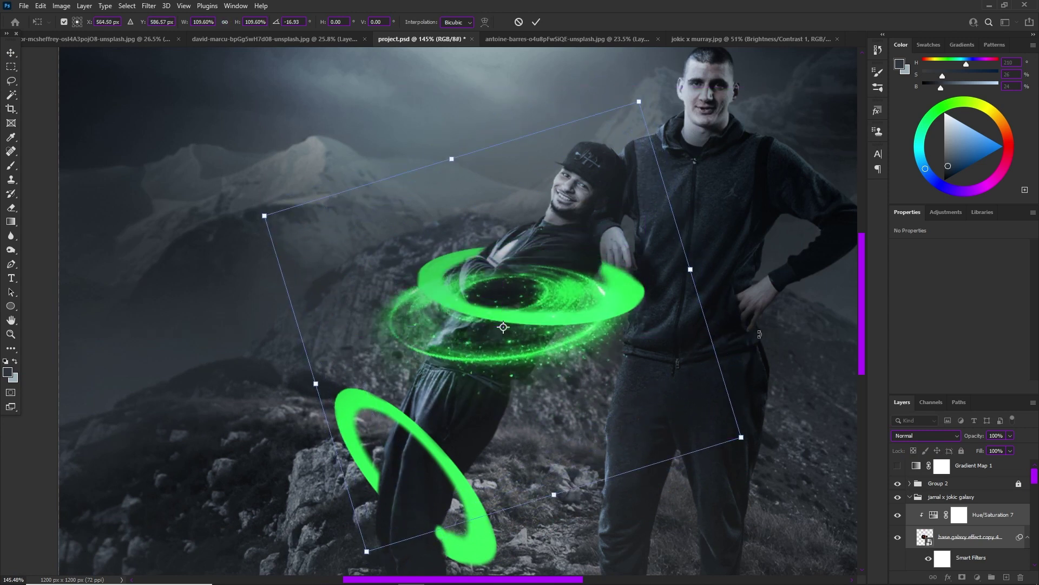
left_click_drag(760, 334, 762, 340)
left_click_drag(647, 346, 675, 364)
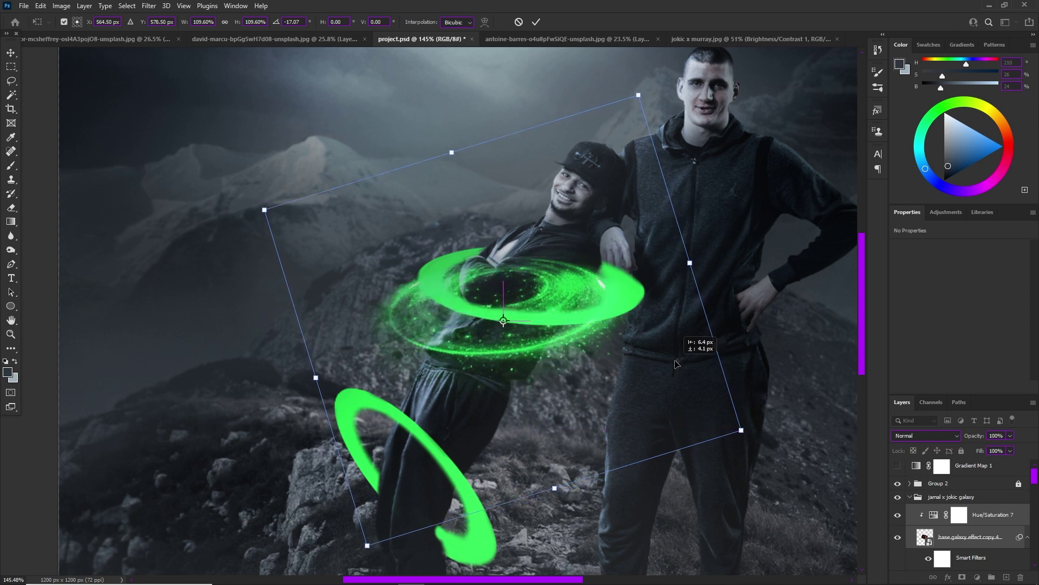
Step: Add a layer mask to base galaxy effect copy 4 and paint out the galaxy over the man's arms and chest with a soft black brush
left_click(948, 546)
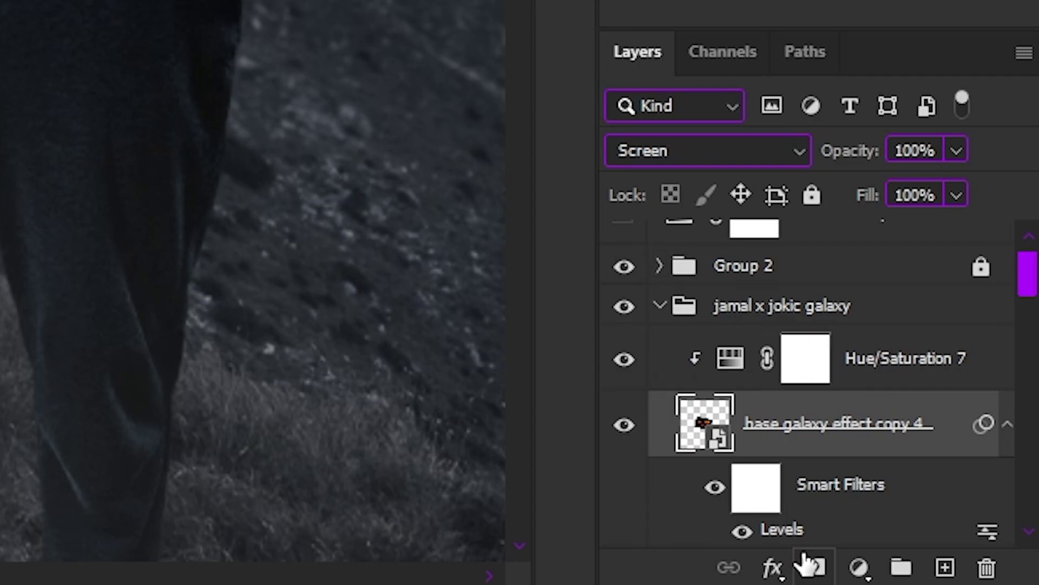
left_click(962, 577)
key("b")
key("d")
scroll(497, 295, "up", 3)
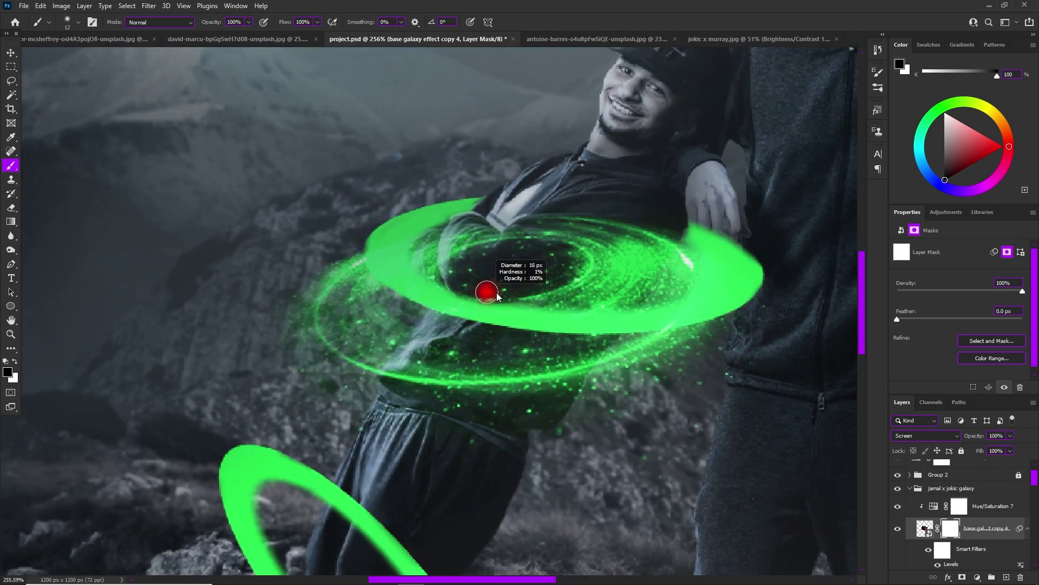
mouse_move(487, 289)
left_mouse_down()
mouse_move(660, 253)
mouse_move(628, 265)
left_mouse_up()
key("ctrl+z")
mouse_move(454, 275)
left_mouse_down()
mouse_move(428, 261)
mouse_move(477, 246)
mouse_move(566, 259)
mouse_move(578, 272)
mouse_move(645, 230)
left_mouse_up()
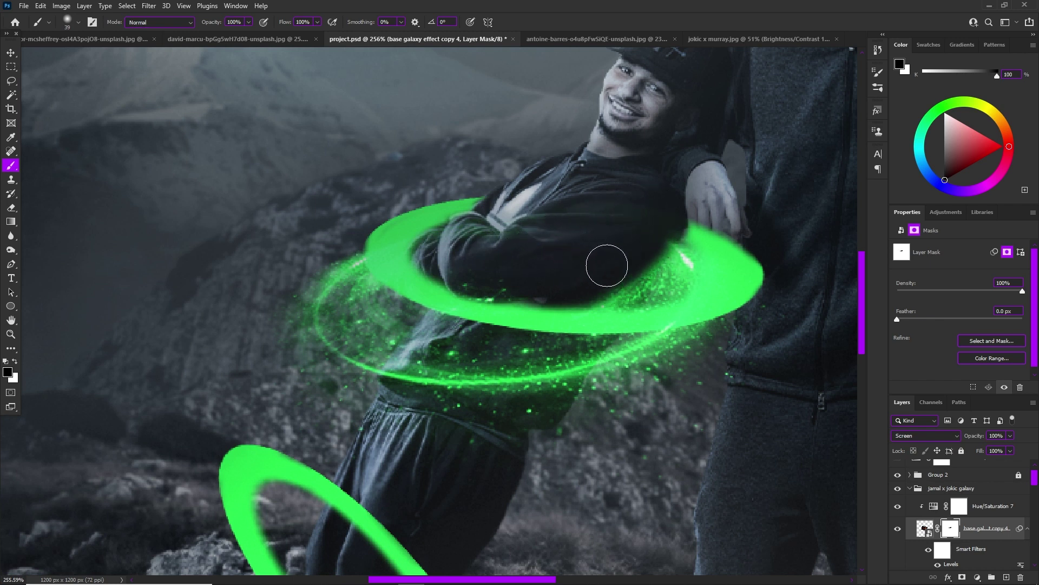
mouse_move(606, 265)
left_mouse_down()
mouse_move(570, 287)
mouse_move(614, 265)
mouse_move(599, 284)
left_mouse_up()
Step: Select and unhide base galaxy effect copy 3 in the galaxy group
scroll(599, 283, "down", 8)
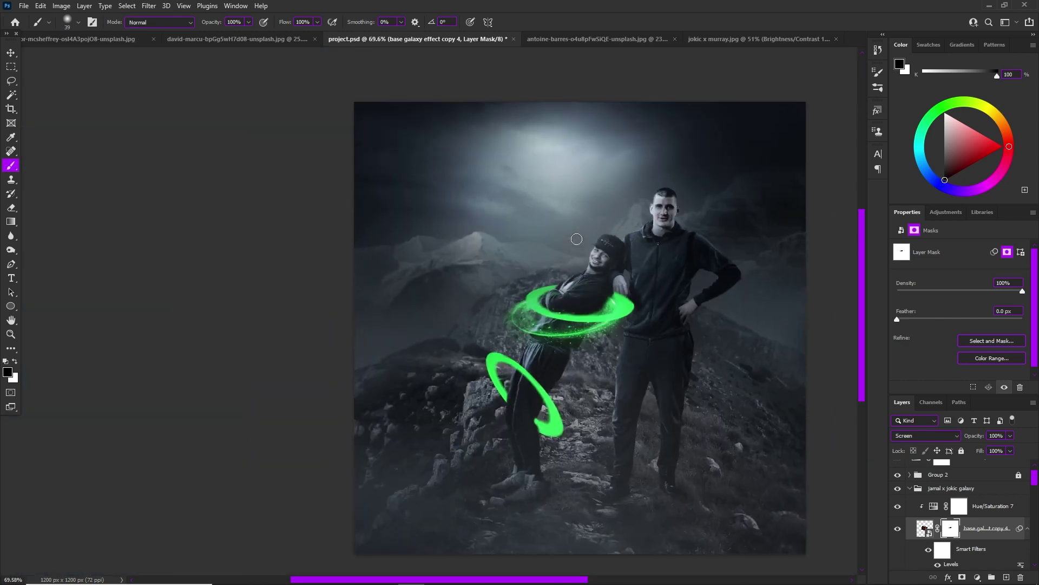
scroll(577, 238, "up", 7)
scroll(579, 333, "down", 5)
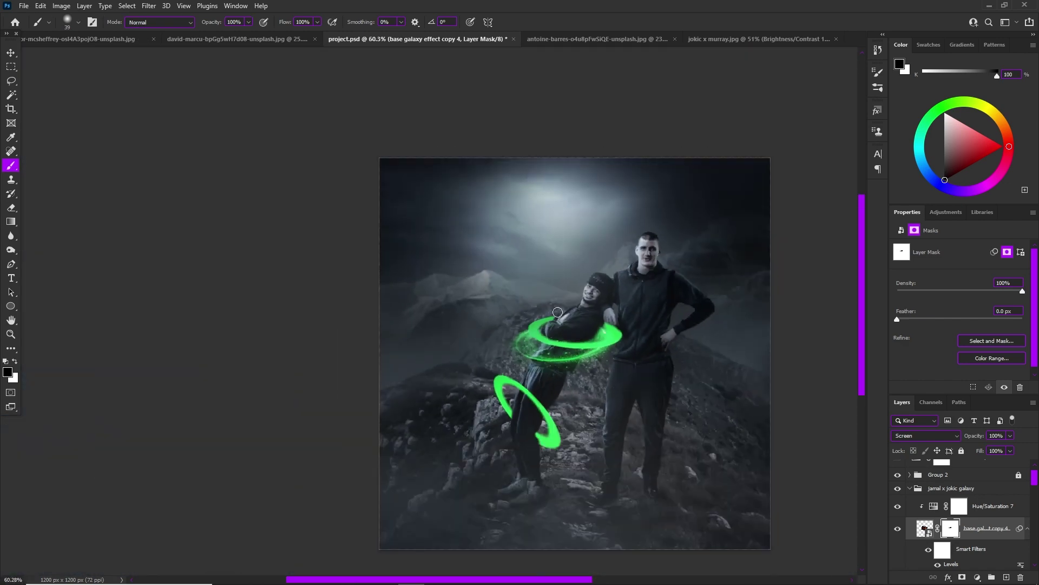
scroll(725, 325, "up", 2)
left_click(992, 509)
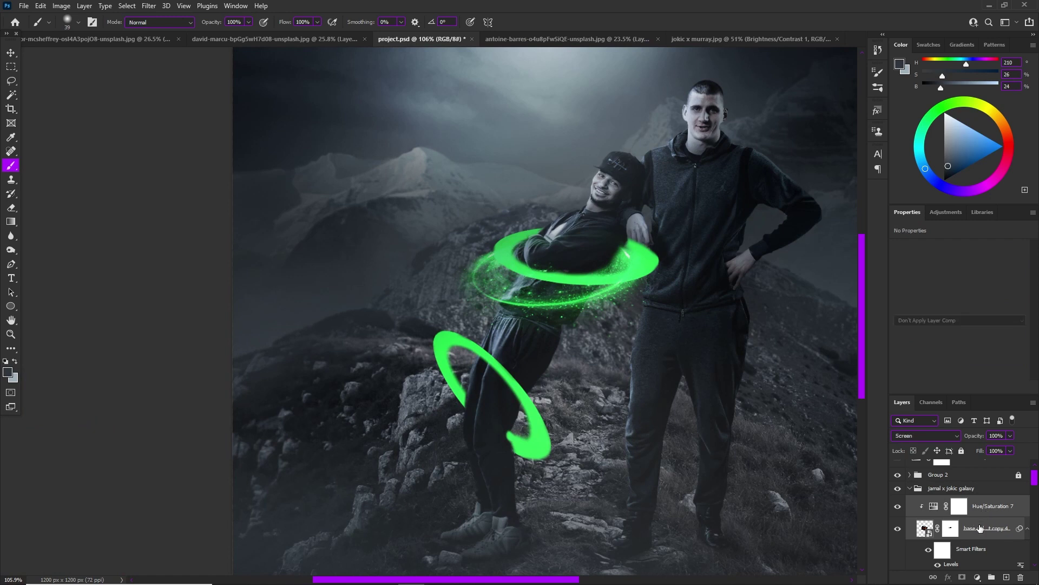
left_click(979, 526)
scroll(962, 514, "down", 1)
left_click(911, 537)
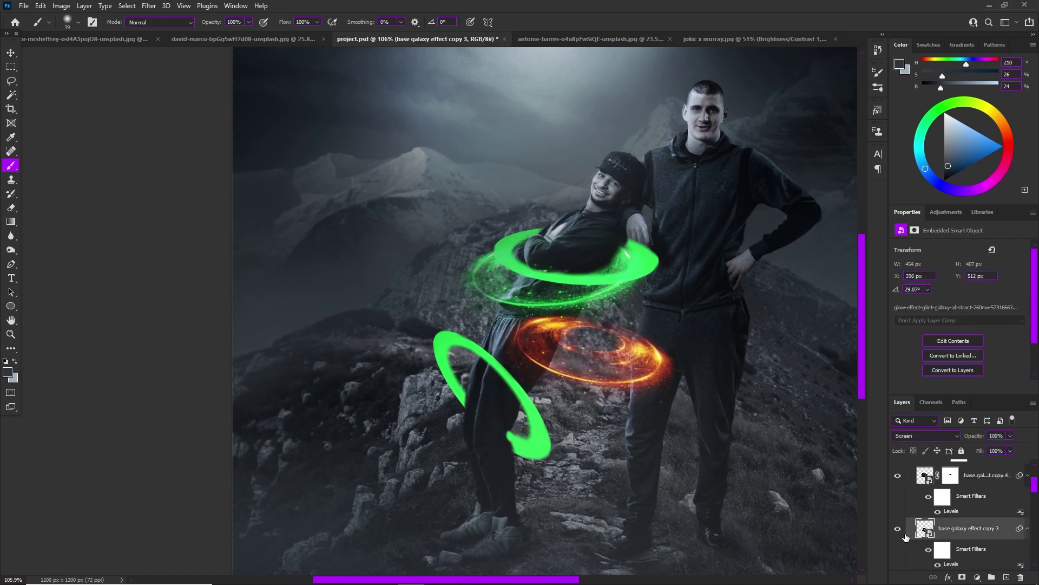
Step: Duplicate the Hue/Saturation 7 adjustment and place the duplicate directly above base galaxy effect copy 2
scroll(959, 523, "up", 2)
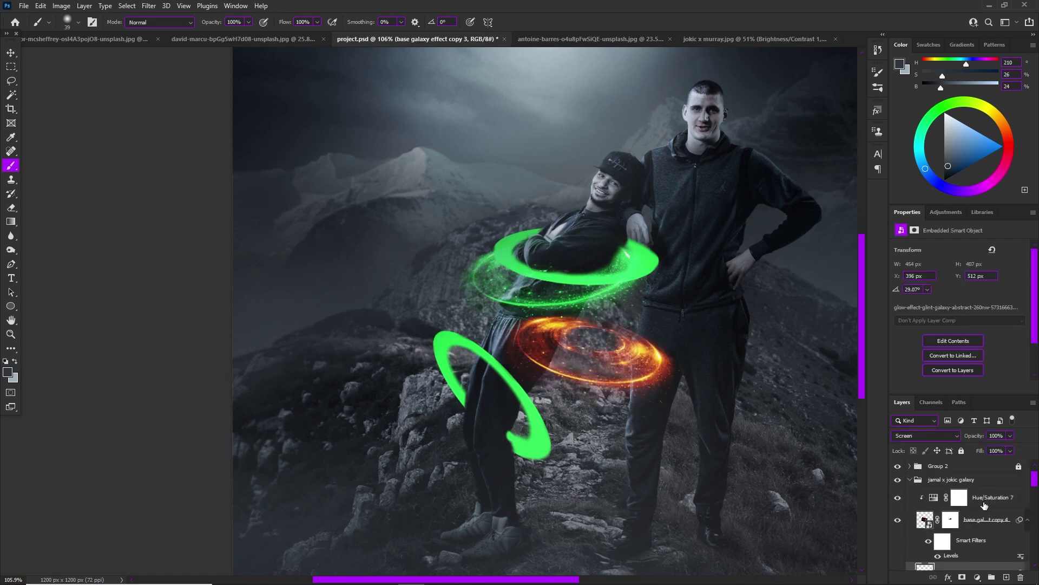
left_click(984, 505)
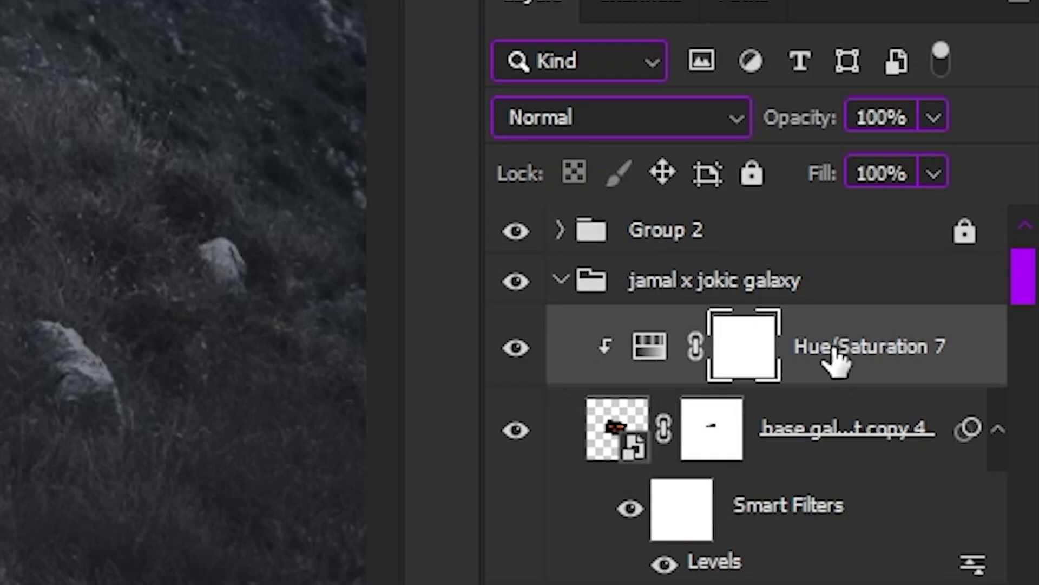
left_click_drag(836, 359, 837, 323)
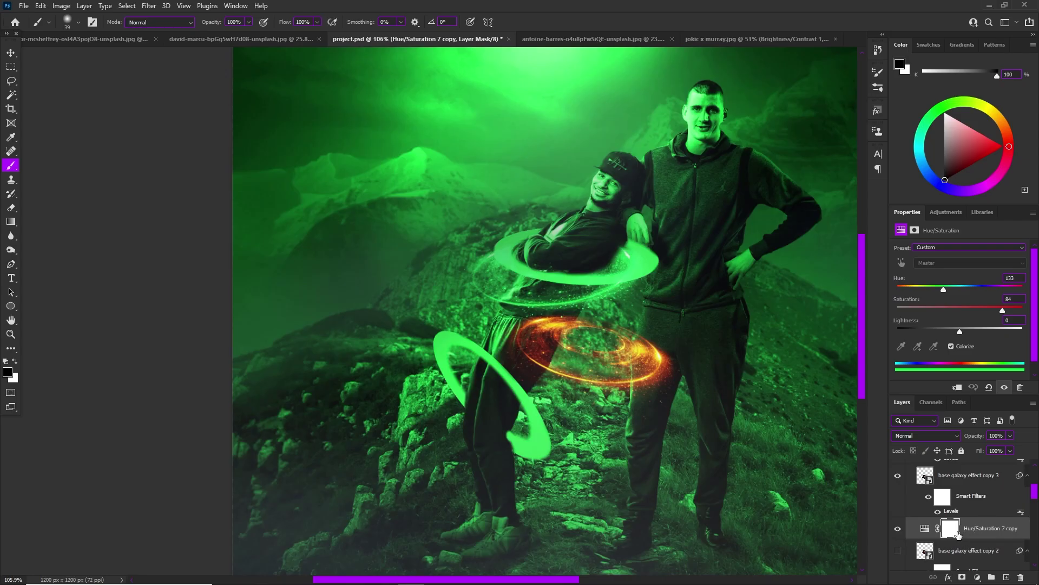
Step: Unhide base galaxy effect copy 2 and clip the duplicated Hue/Saturation adjustment to it
scroll(957, 534, "down", 2)
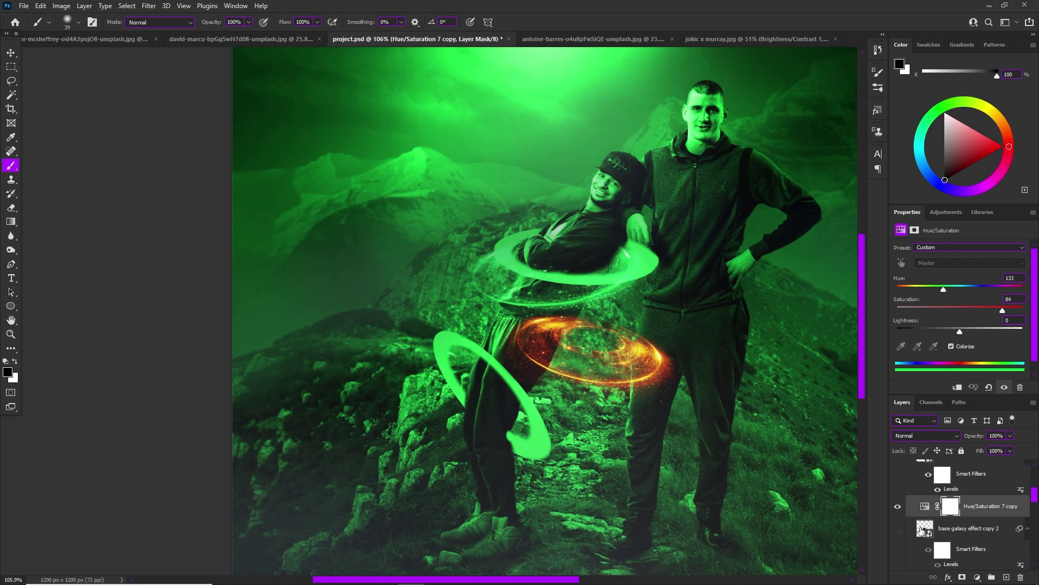
left_click(921, 530)
left_click(897, 528)
left_click(1002, 518)
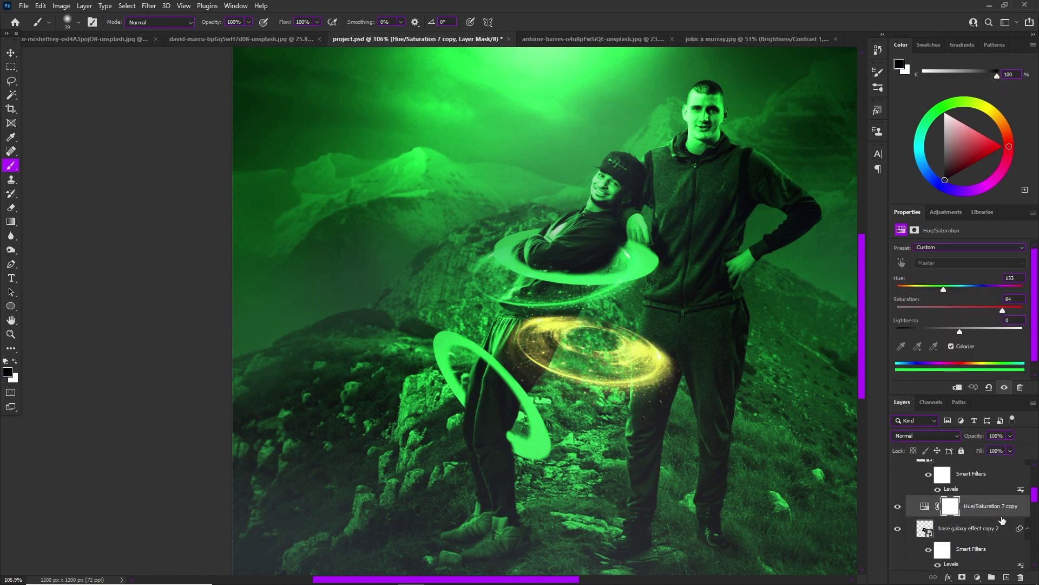
left_click(980, 517, "alt")
scroll(617, 379, "up", 5)
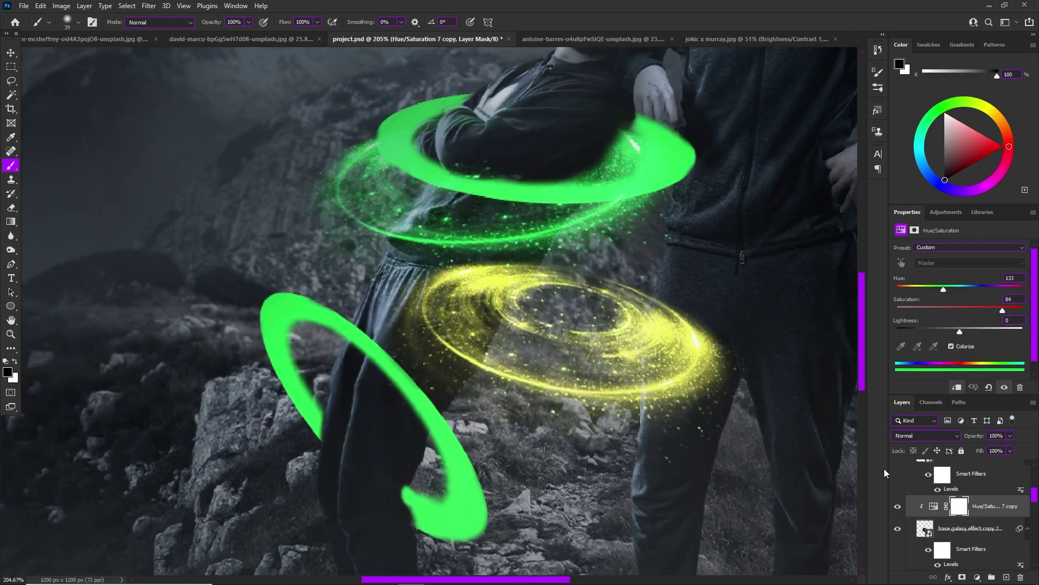
scroll(964, 520, "up", 1)
scroll(618, 379, "down", 5)
scroll(617, 378, "up", 3)
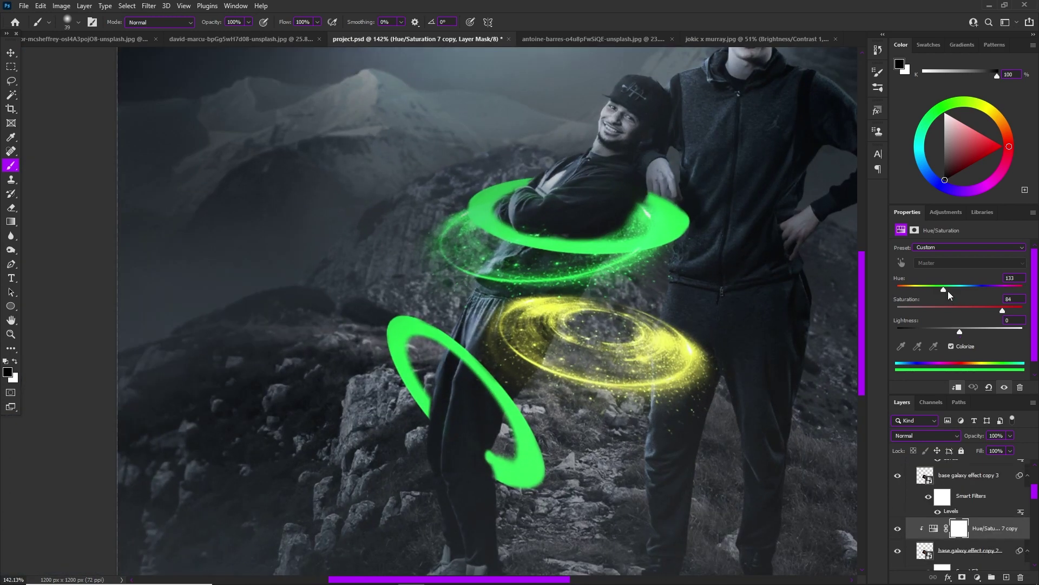
Step: Hide base galaxy effect copy 3 and move it below base galaxy effect copy 2 in the layer stack
left_click(897, 480)
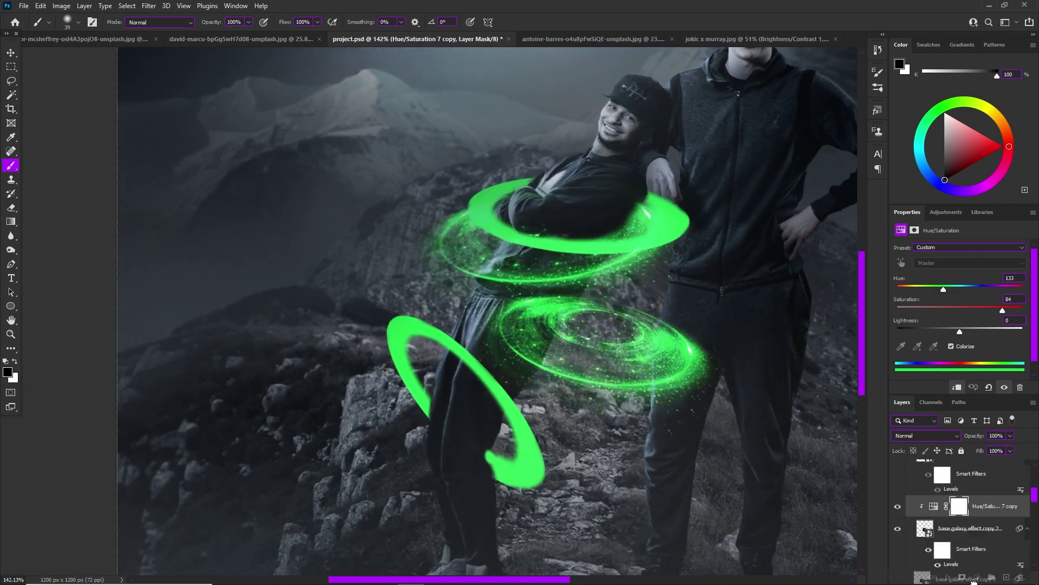
key("alt+[")
scroll(972, 537, "up", 3)
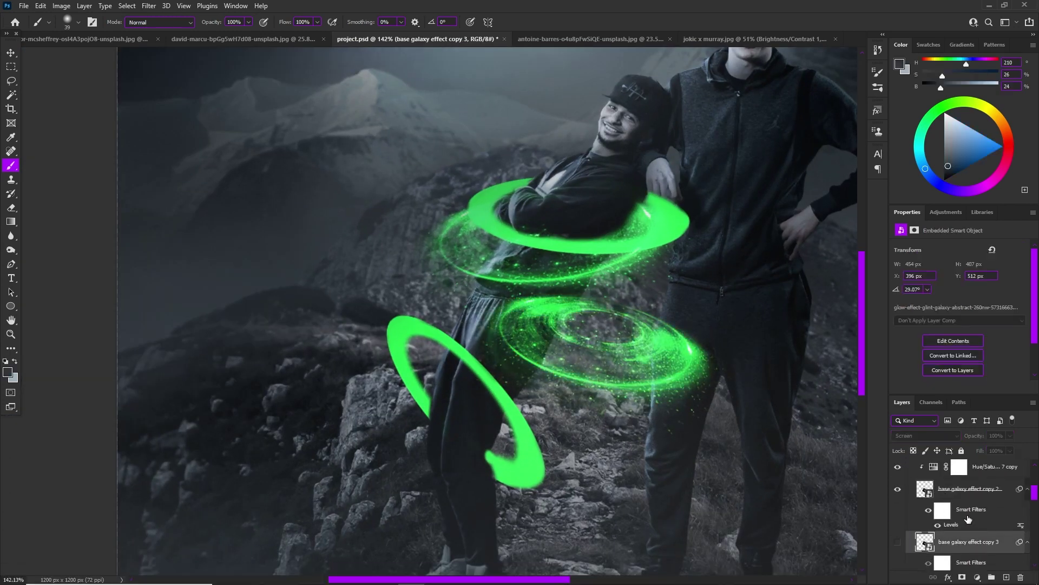
key("ctrl+t")
left_click_drag(693, 313, 566, 404)
left_click_drag(648, 334, 565, 252)
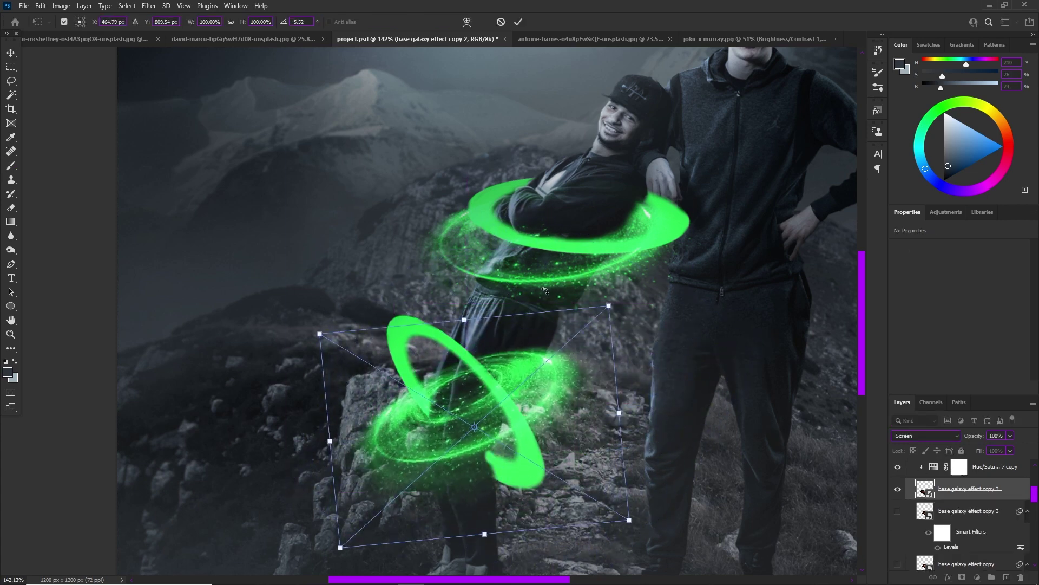
left_click_drag(529, 355, 532, 375)
left_click_drag(1003, 518, 971, 497)
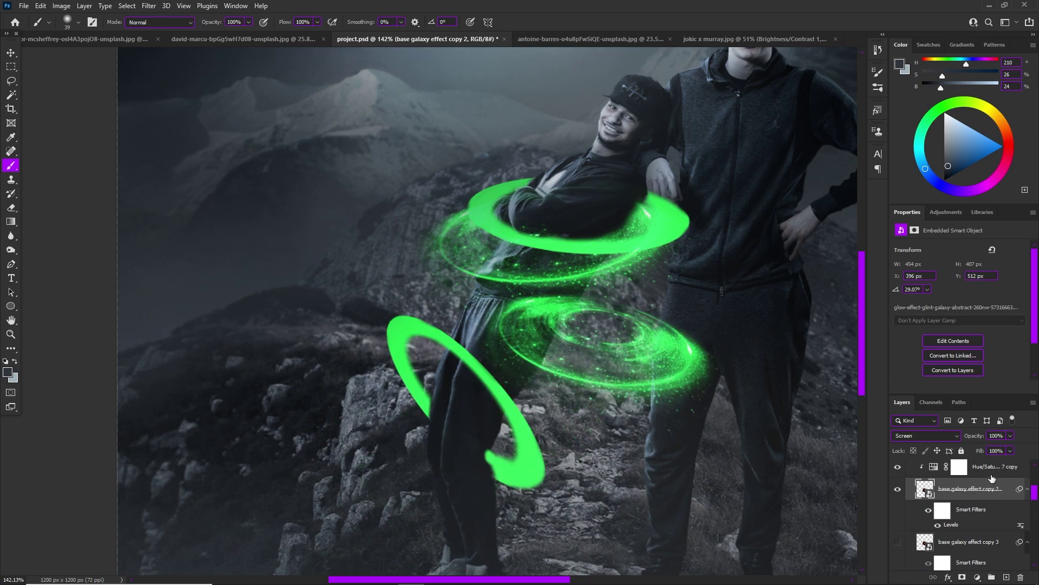
Step: Rotate base galaxy effect copy 2 with its Hue/Saturation adjustment by -33.03° and position it around the leaning man's lower leg ring
key("ctrl+t")
left_click_drag(814, 387, 803, 280)
left_click_drag(626, 361, 504, 443)
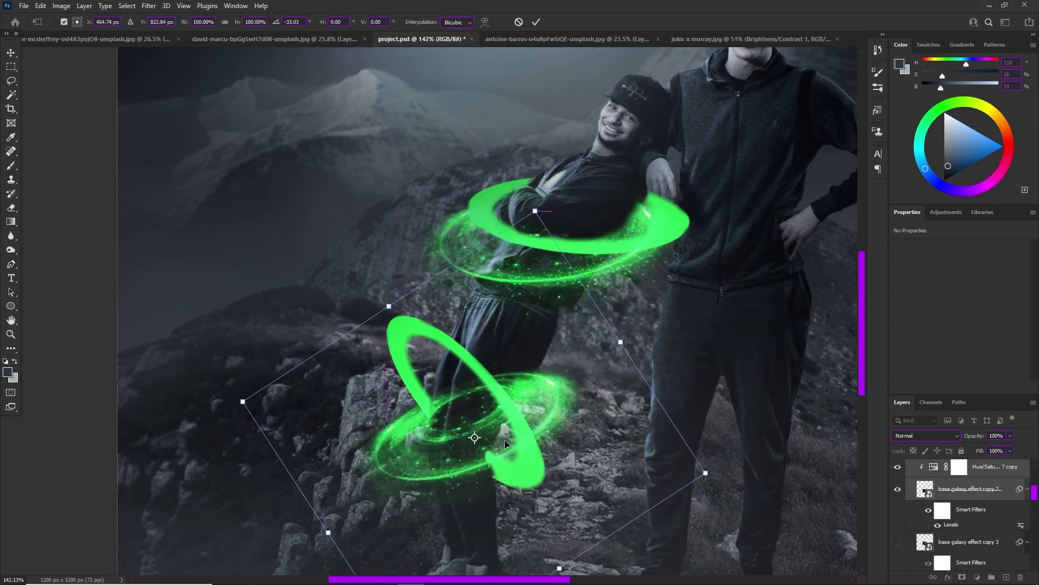
scroll(506, 441, "down", 5)
scroll(505, 468, "up", 4)
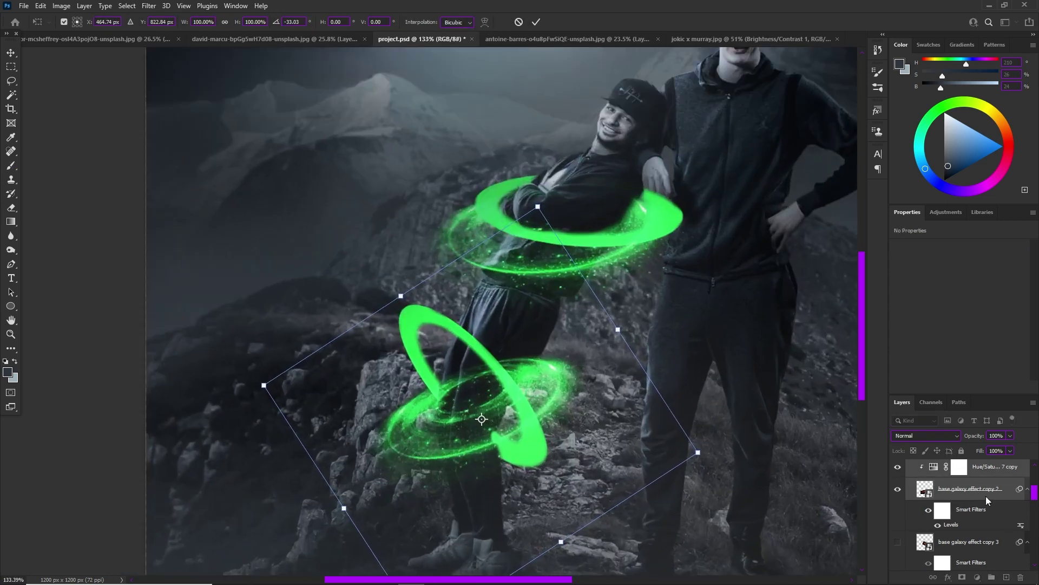
key("Return")
Step: Add a layer mask to base galaxy effect copy 2 and paint out the galaxy's rear part over the leg with a soft black brush
key("b")
scroll(958, 490, "down", 4)
scroll(995, 542, "up", 4)
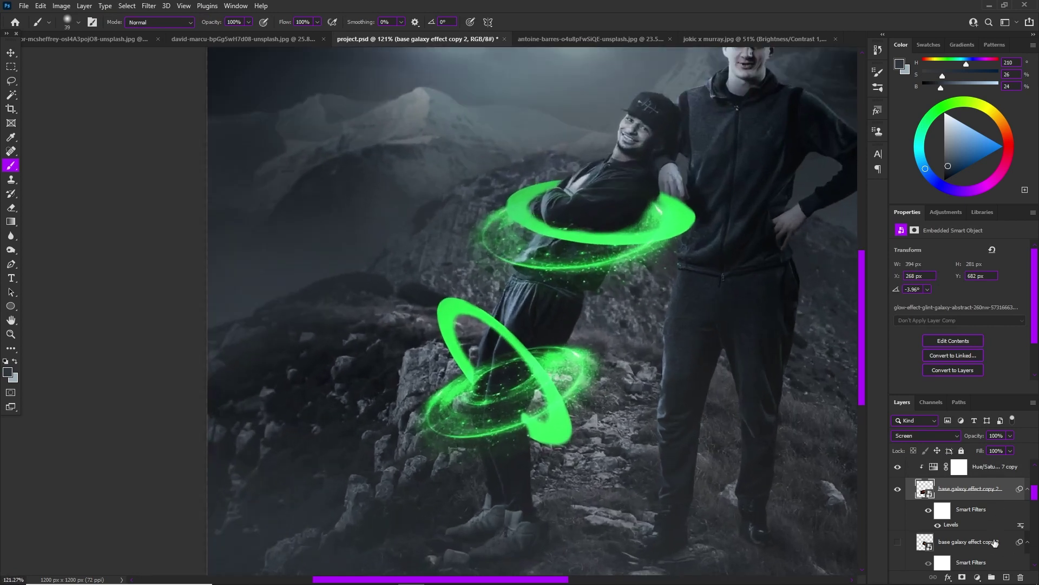
left_click(962, 577)
scroll(512, 408, "up", 5)
mouse_move(506, 439)
left_mouse_down()
mouse_move(514, 291)
mouse_move(485, 425)
mouse_move(450, 421)
mouse_move(460, 280)
mouse_move(515, 291)
mouse_move(526, 407)
mouse_move(595, 232)
mouse_move(510, 249)
mouse_move(486, 424)
left_mouse_up()
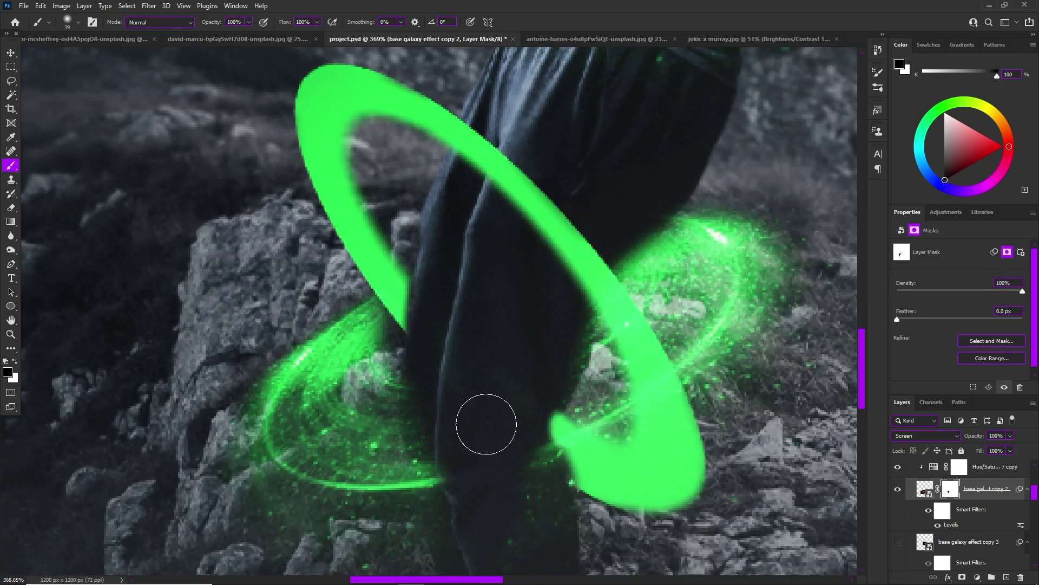
scroll(486, 424, "down", 2)
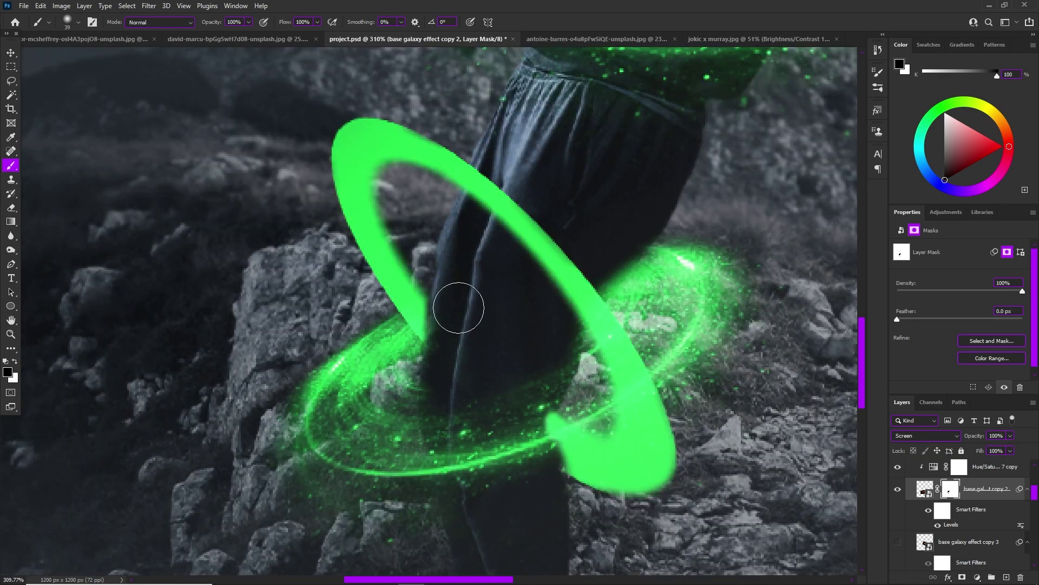
scroll(458, 308, "down", 6)
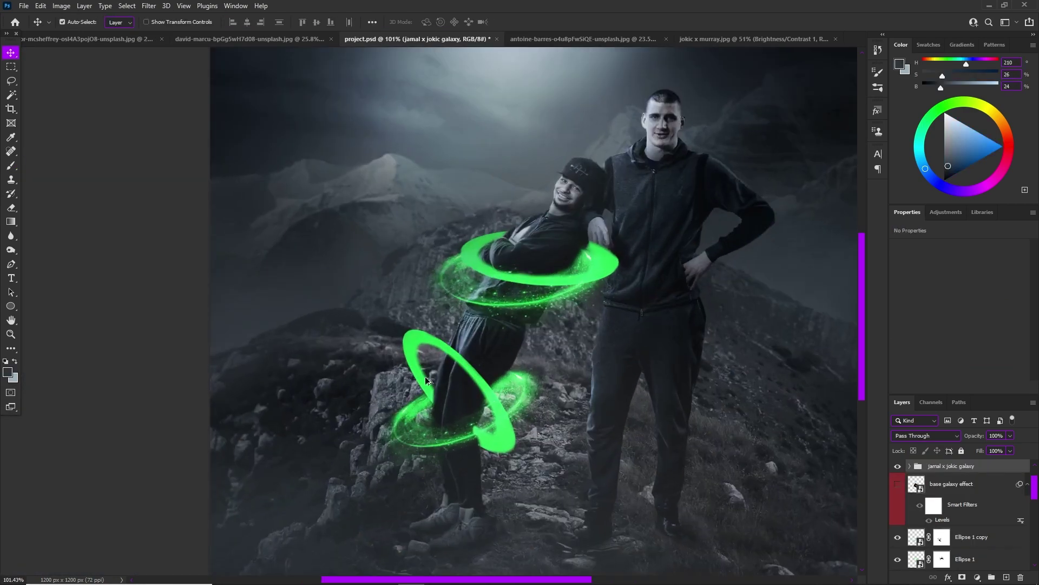
Step: Move the two masked galaxy layers with their Hue/Saturation adjustments out of the jamal x jokic galaxy group, keeping all four selected
scroll(427, 380, "up", 3)
scroll(926, 513, "up", 1)
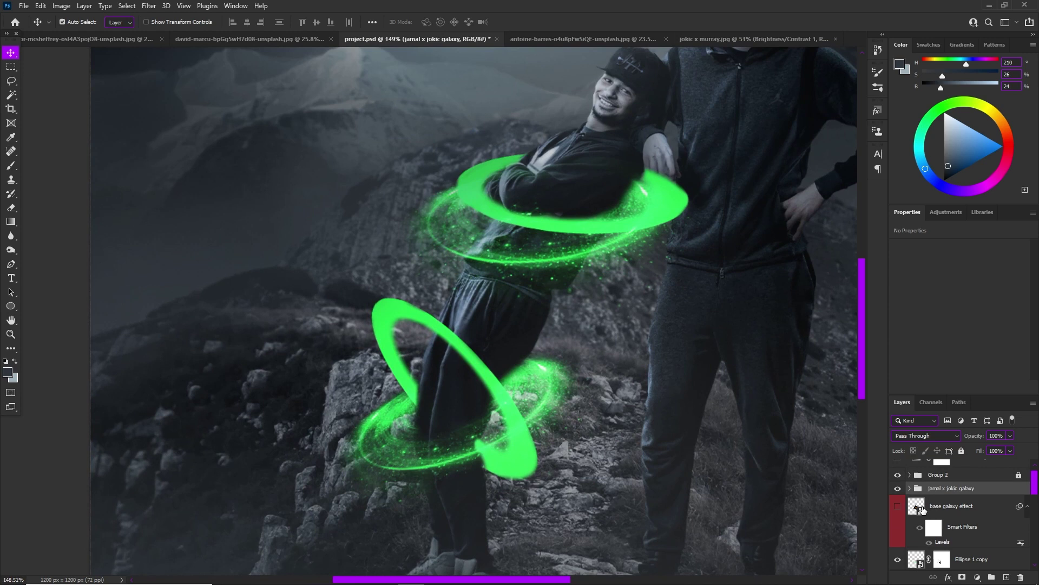
left_click(897, 490)
left_click(897, 490)
left_click(910, 489)
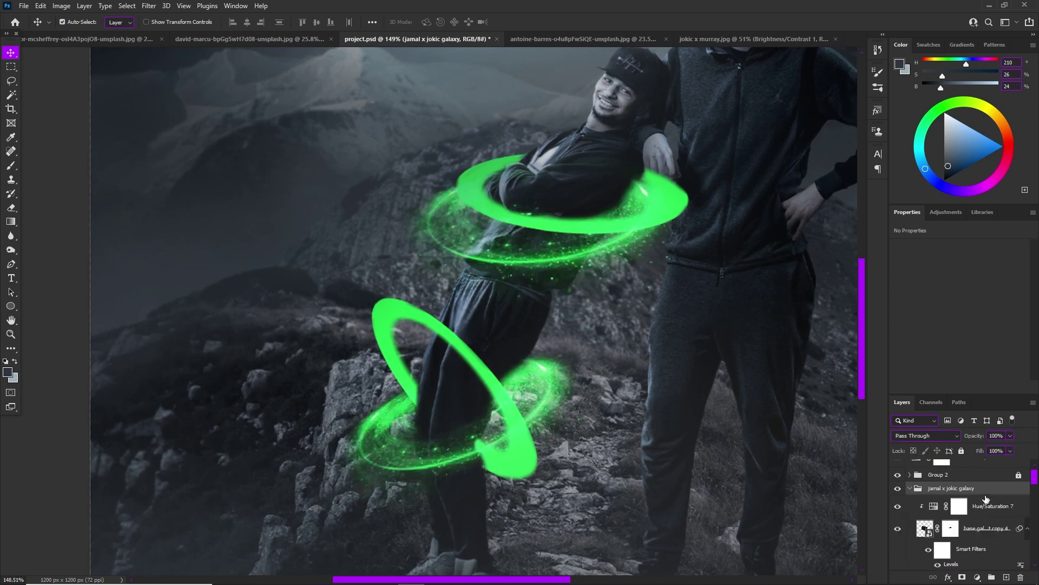
left_click_drag(997, 514, 947, 501)
scroll(913, 551, "down", 4)
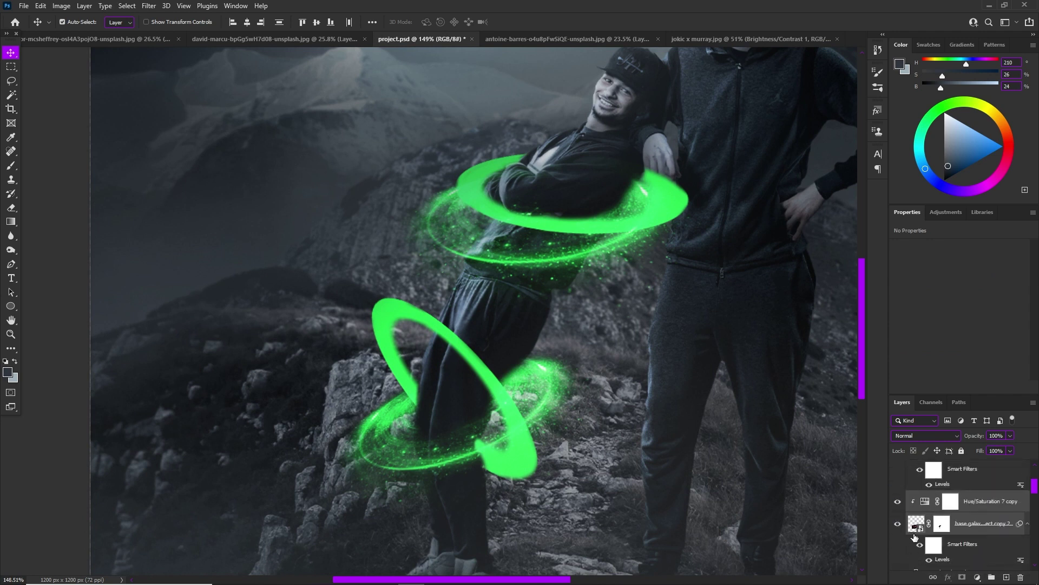
scroll(950, 501, "up", 2)
scroll(965, 510, "up", 2)
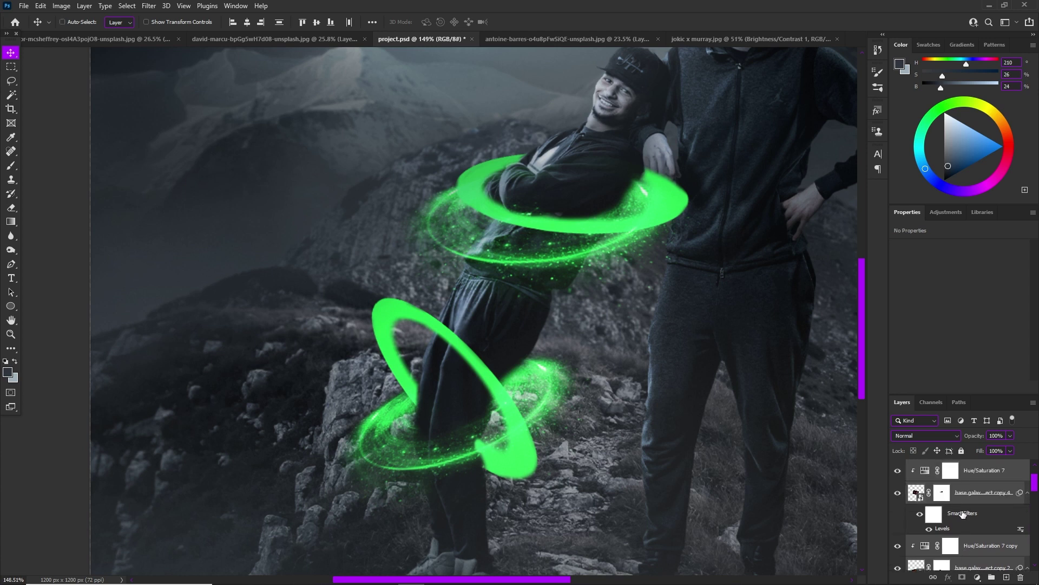
Step: Group the selected galaxy and Hue/Saturation layers and name the group galaxy murray
key("ctrl+g")
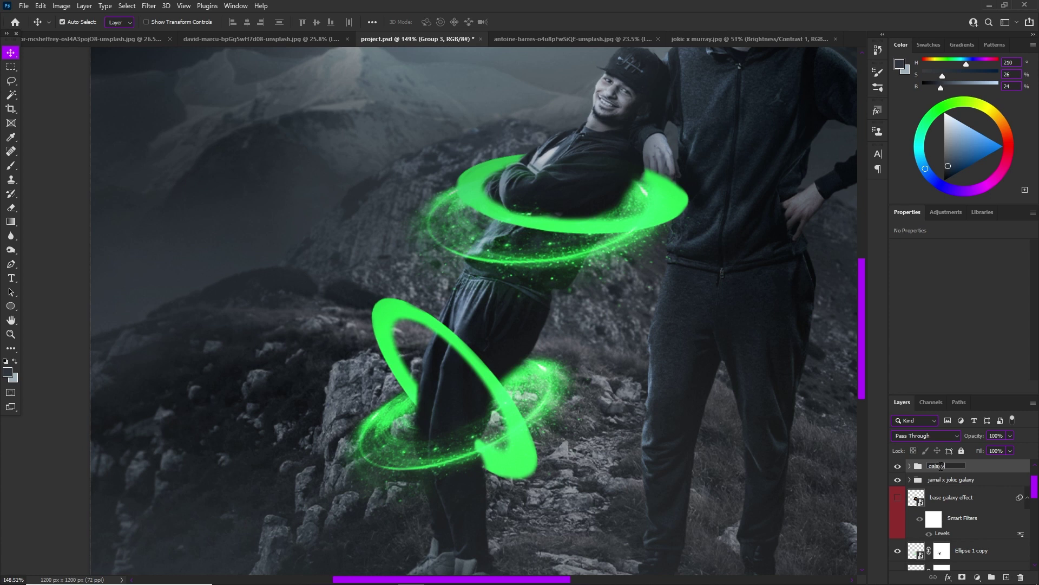
left_click(940, 469)
type("galaxy murray")
key("Return")
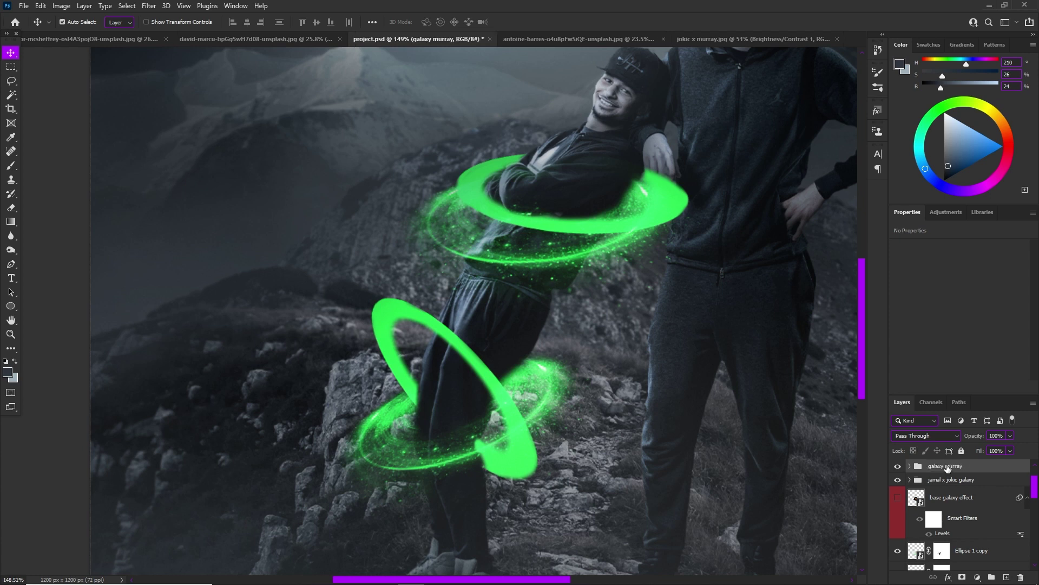
Step: Rename the jamal x jokic galaxy group as jokic galaxy and compare the image with an upper group hidden and shown
double_click(958, 480)
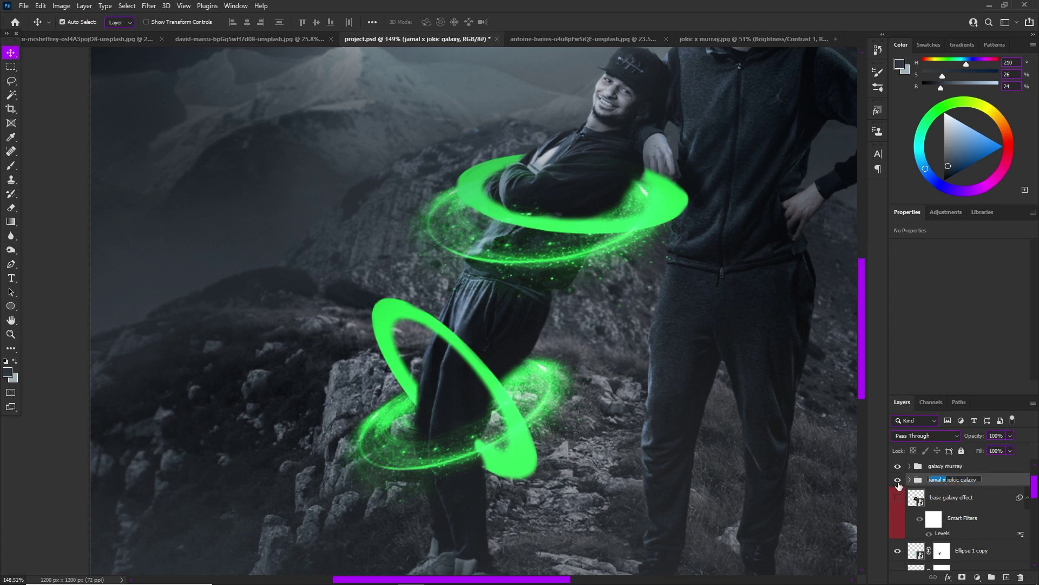
key("Return")
scroll(947, 493, "up", 1)
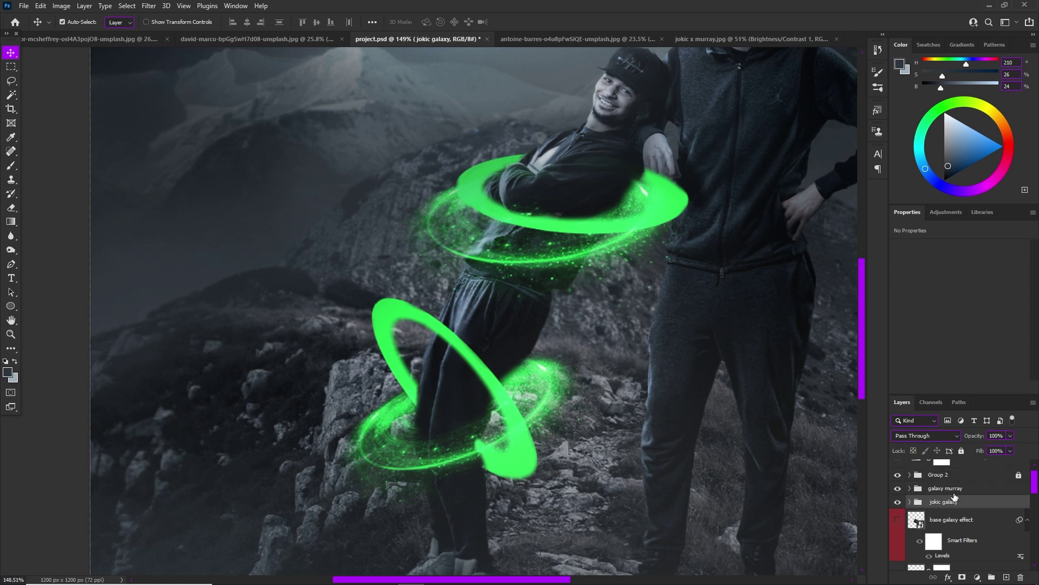
left_click(938, 489)
left_click(897, 476)
left_click(898, 475)
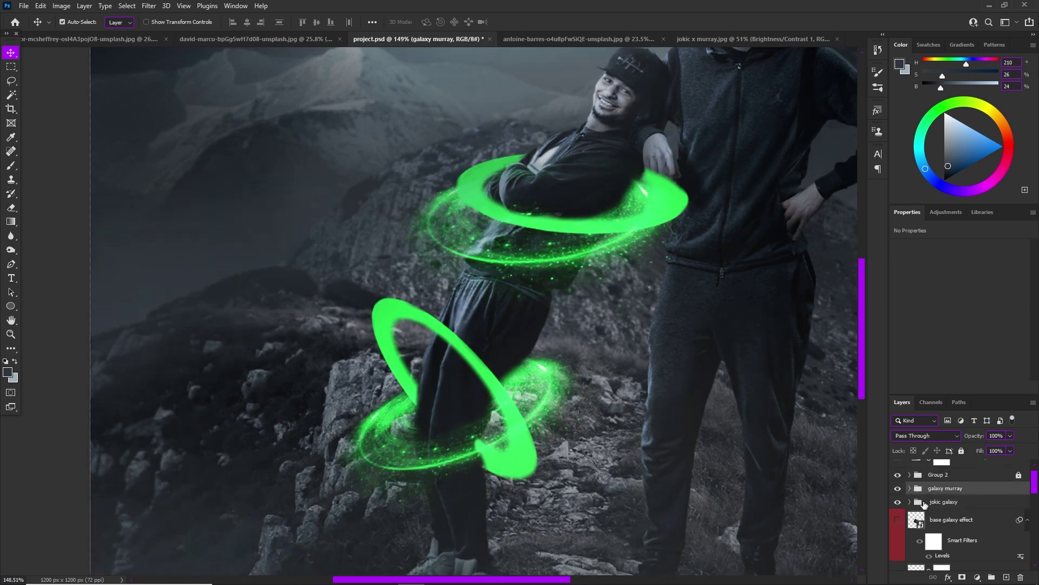
Step: Group the Ellipse 1 and Ellipse 1 copy layers and name the group murray rings
scroll(920, 499, "down", 1)
scroll(920, 499, "down", 1)
left_click(973, 527)
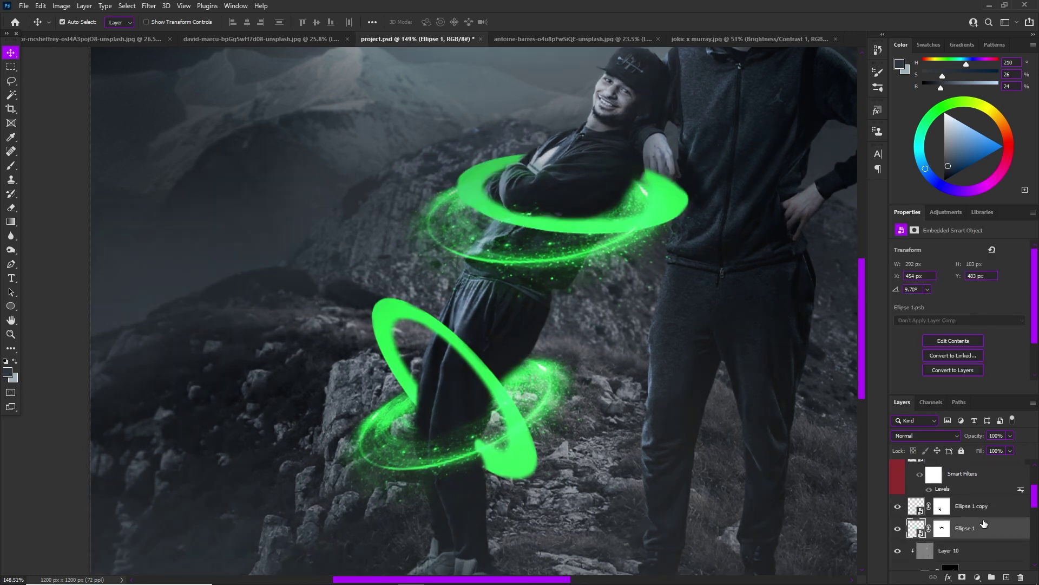
double_click(982, 512)
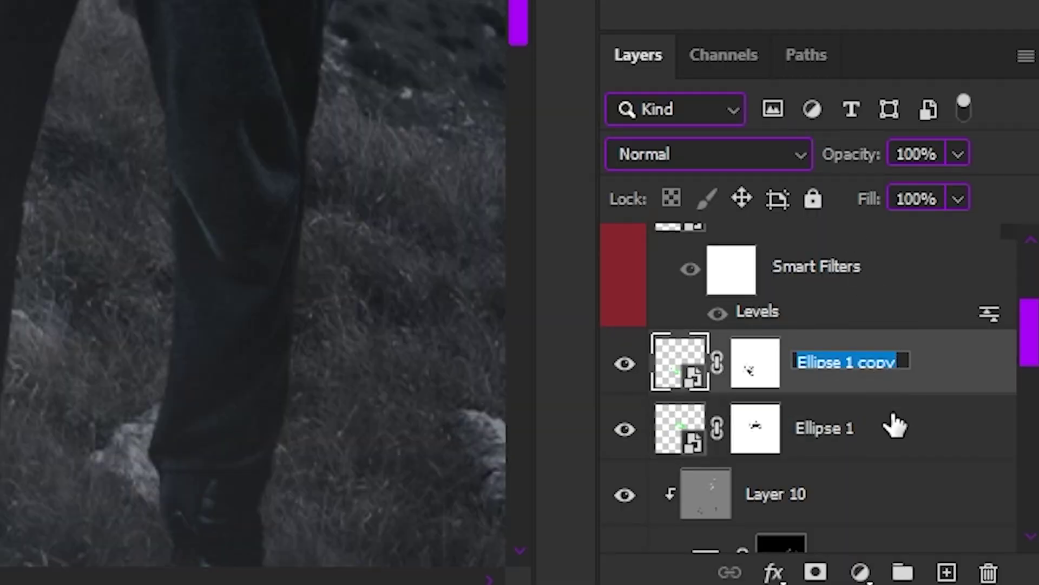
left_click(888, 429)
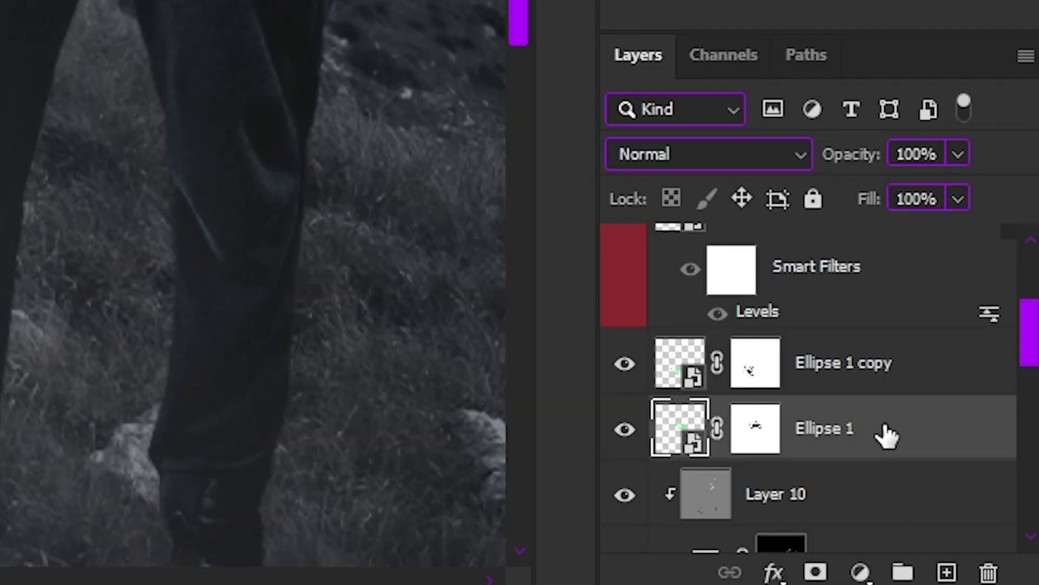
left_click(846, 373, "shift")
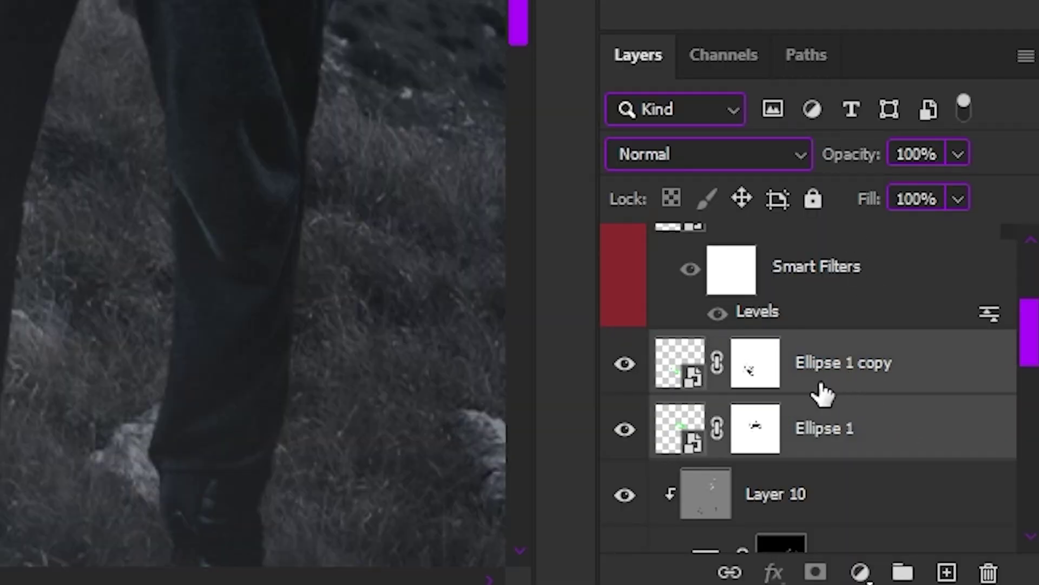
key("ctrl+g")
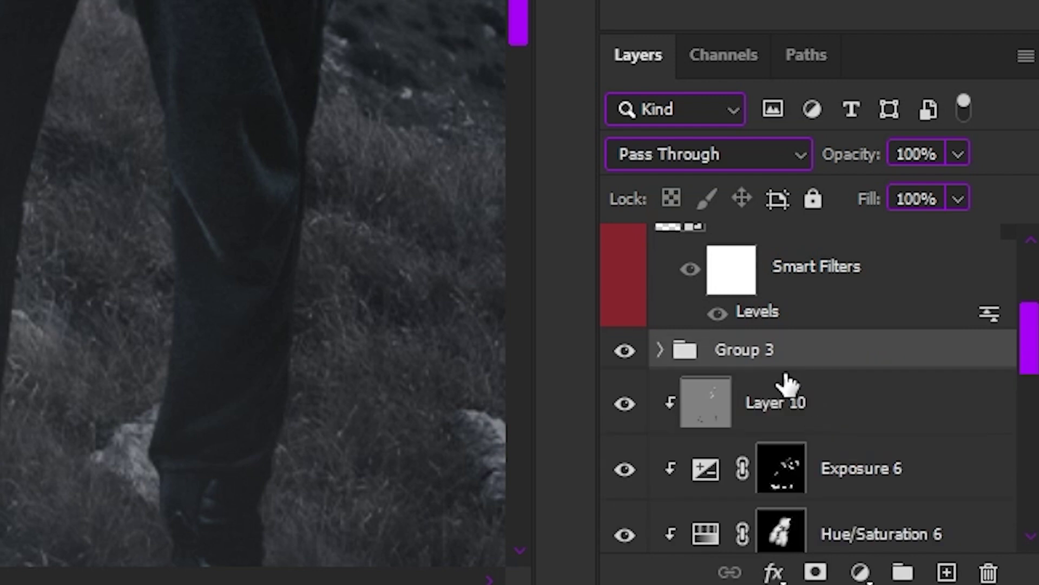
double_click(750, 351)
type("murray")
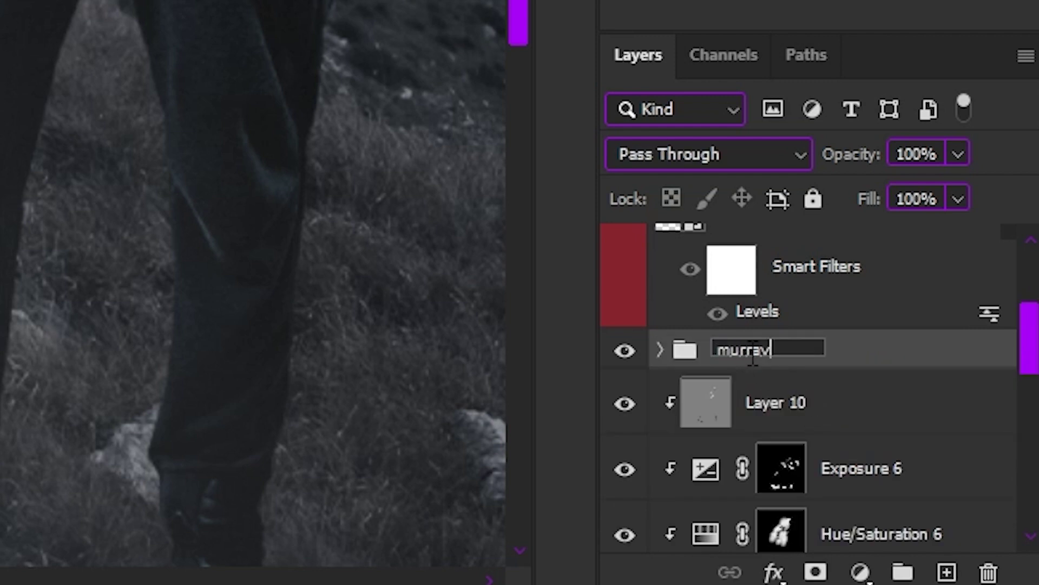
type(" rings")
key("Return")
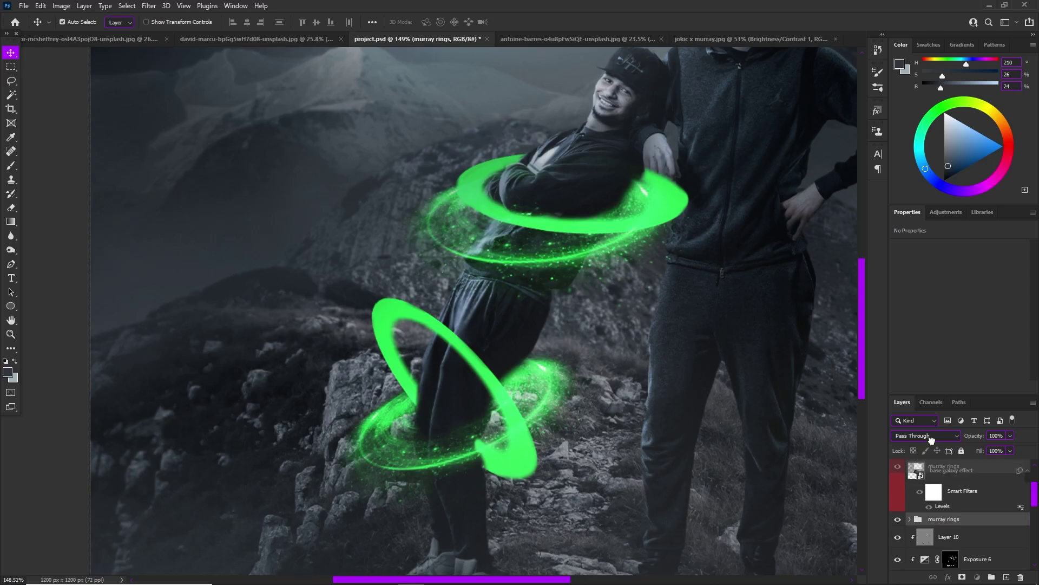
Step: Move the murray rings group directly below galaxy murray, hide the jokic galaxy group and select galaxy murray
scroll(936, 476, "up", 3)
left_click_drag(936, 446, 942, 514)
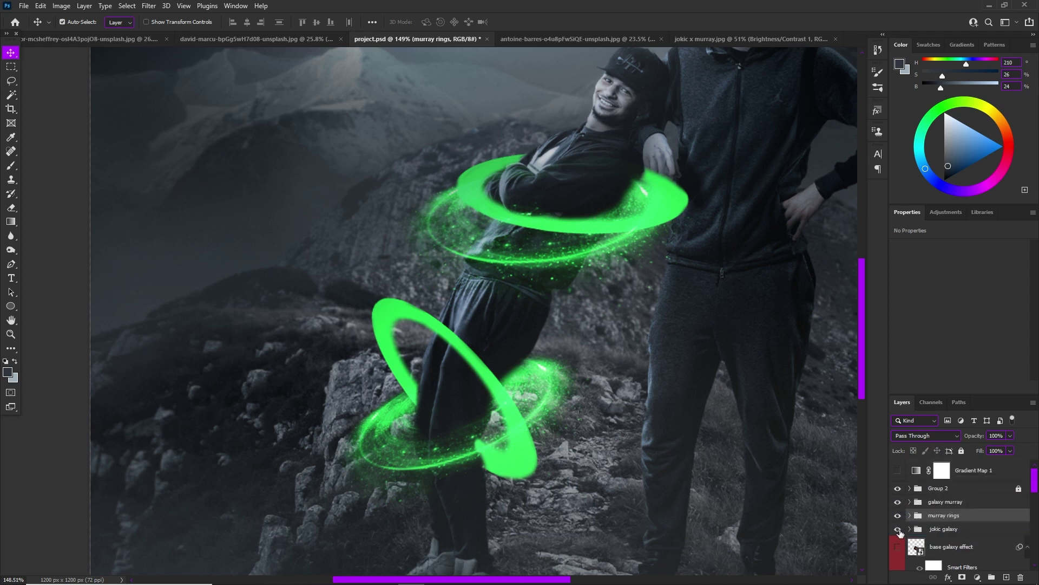
left_click(931, 504)
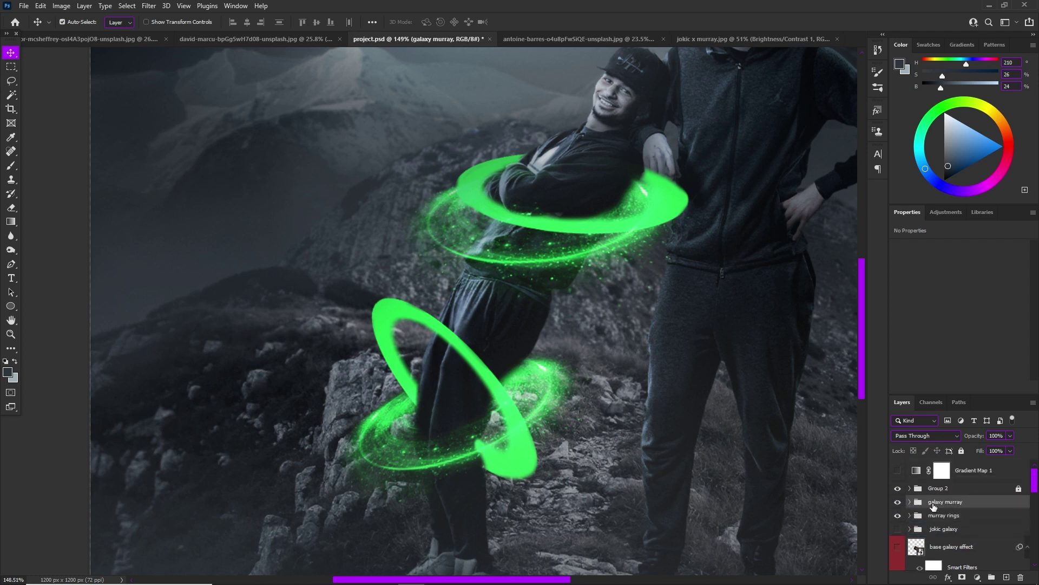
Step: Add a Solid Color fill layer directly above the galaxy murray group, keeping the initial colour 2d353d
scroll(533, 354, "down", 5)
scroll(645, 313, "up", 4)
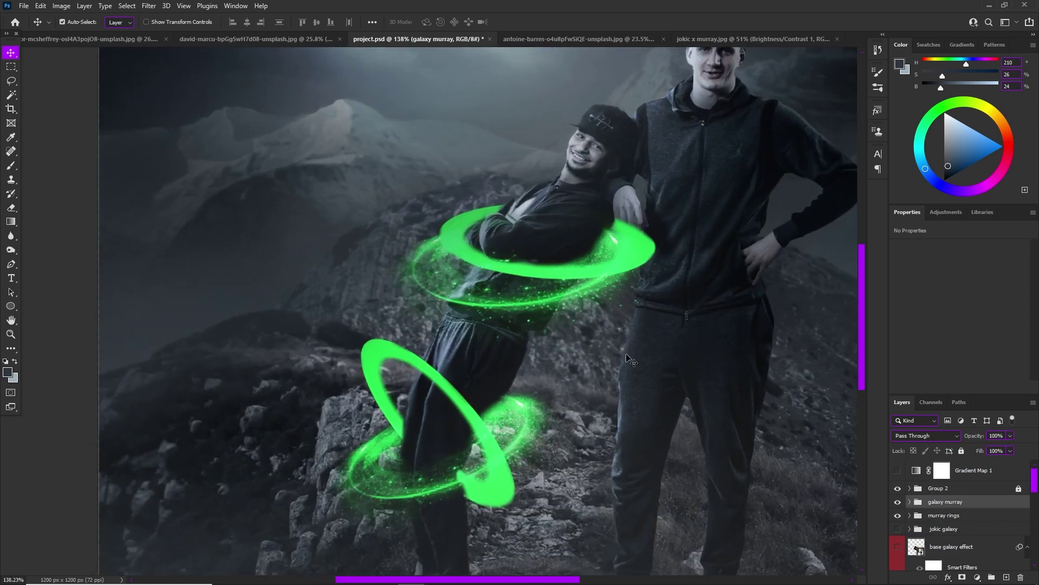
scroll(632, 360, "down", 2)
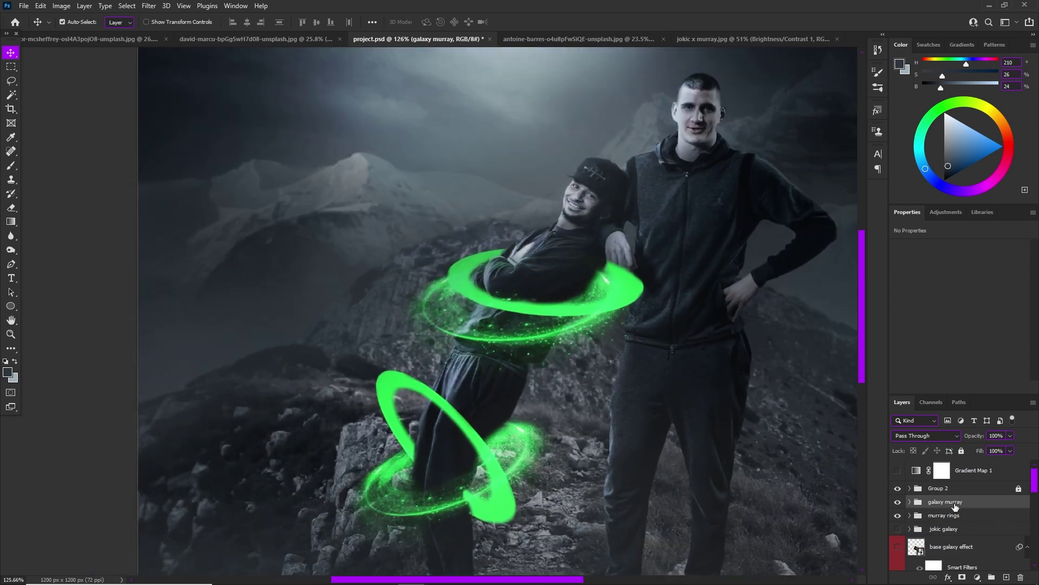
left_click(978, 577)
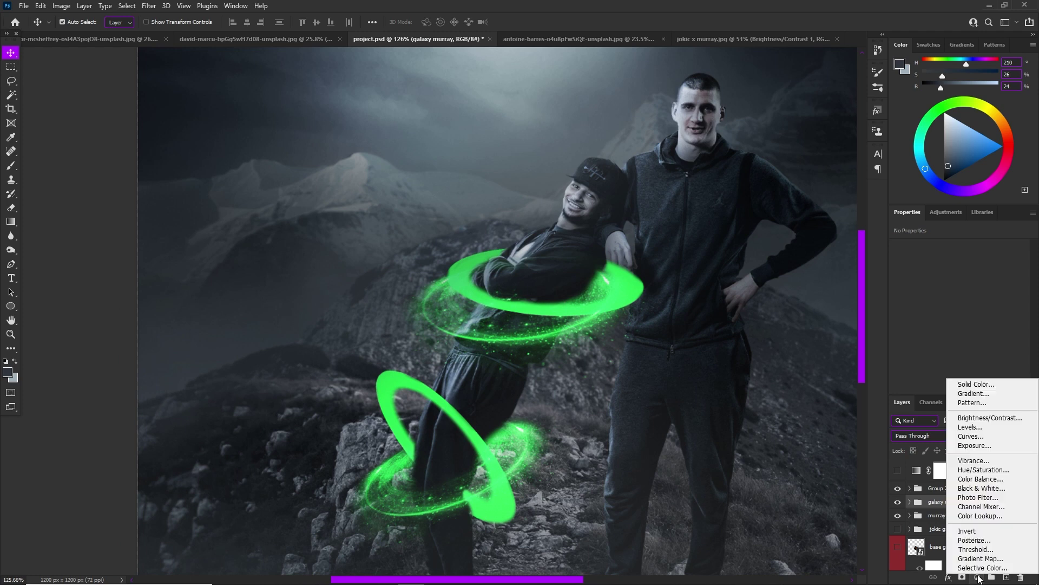
left_click(974, 386)
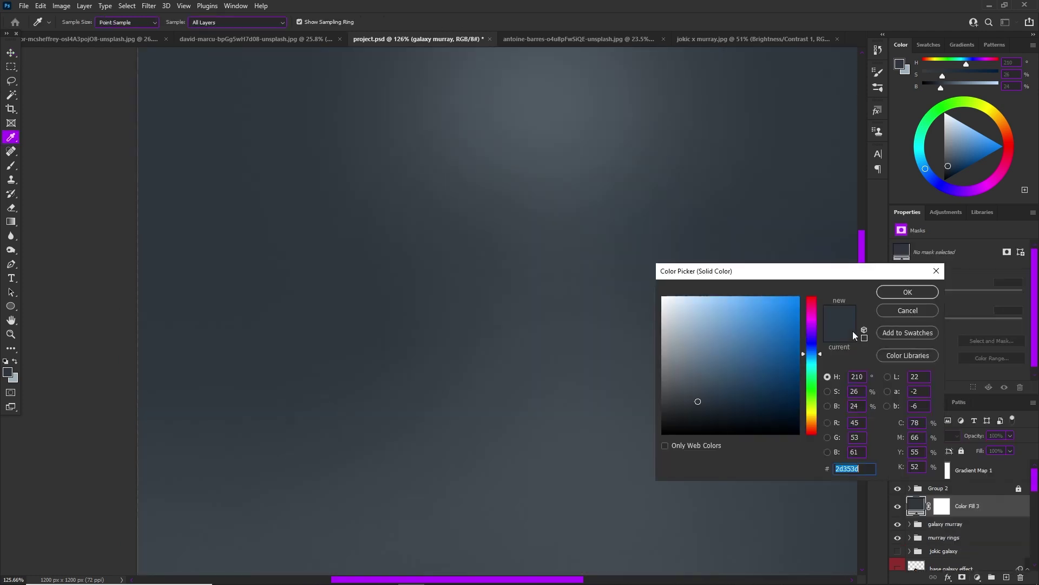
left_click(890, 294)
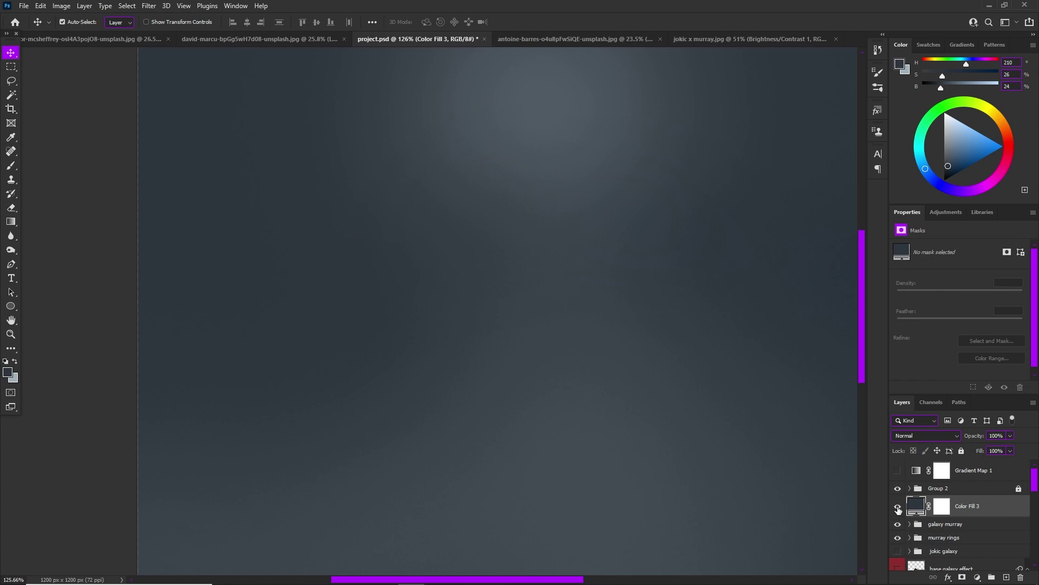
Step: Hide the new fill layer to sample the torso ring's green, and recolour the fill with a slightly darker shade of it
left_click(898, 507)
double_click(916, 507)
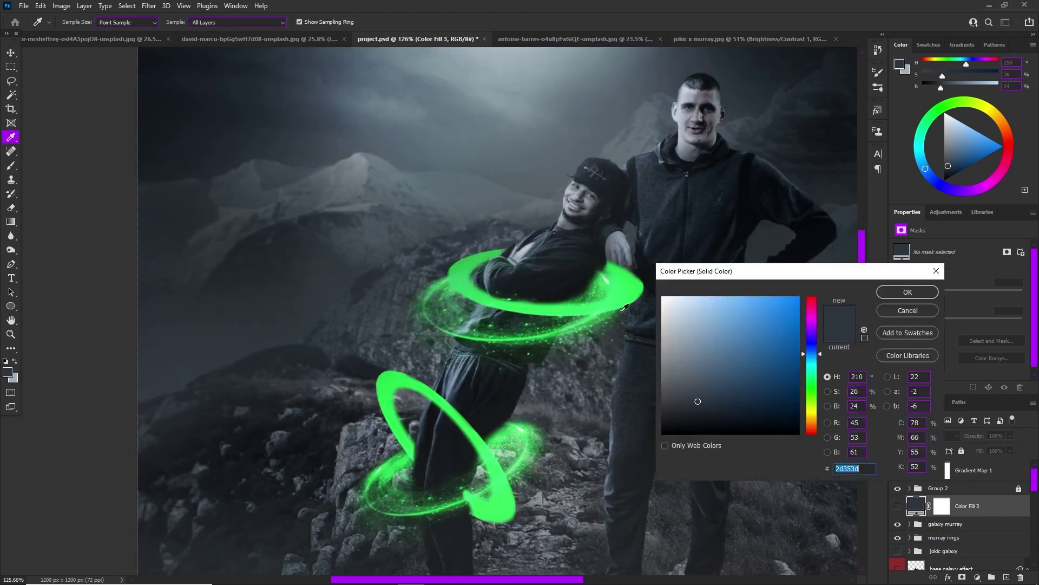
left_click(579, 299)
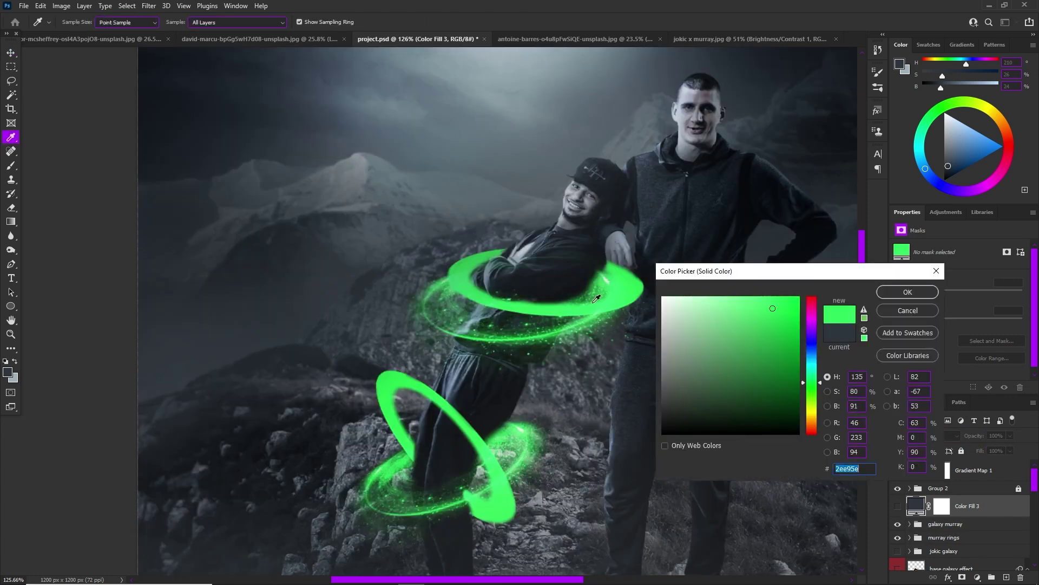
left_click_drag(462, 264, 543, 306)
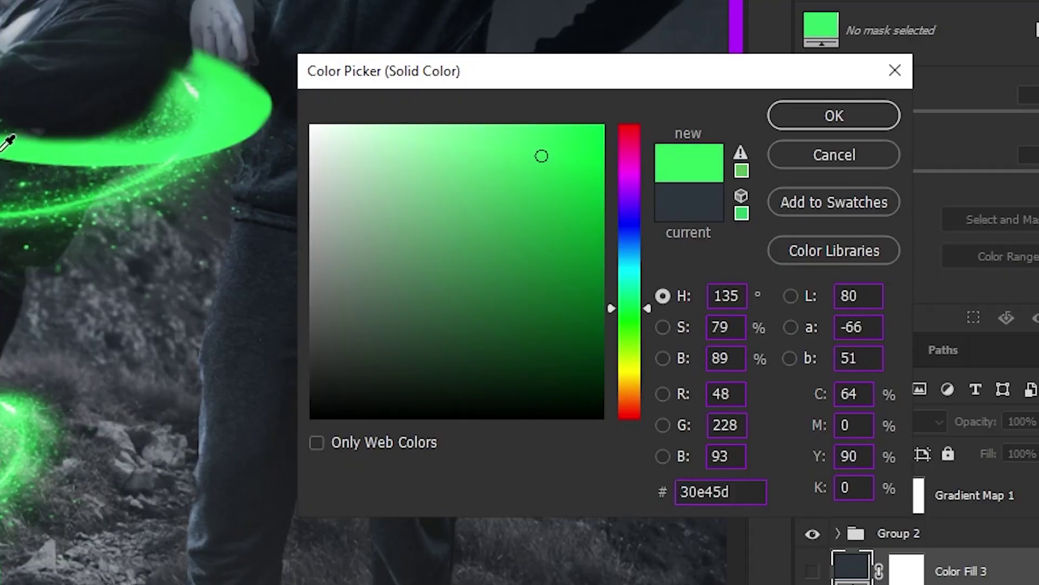
left_click_drag(56, 146, 58, 145)
mouse_move(460, 169)
left_mouse_down()
mouse_move(521, 144)
mouse_move(508, 274)
mouse_move(520, 206)
left_mouse_up()
key("Return")
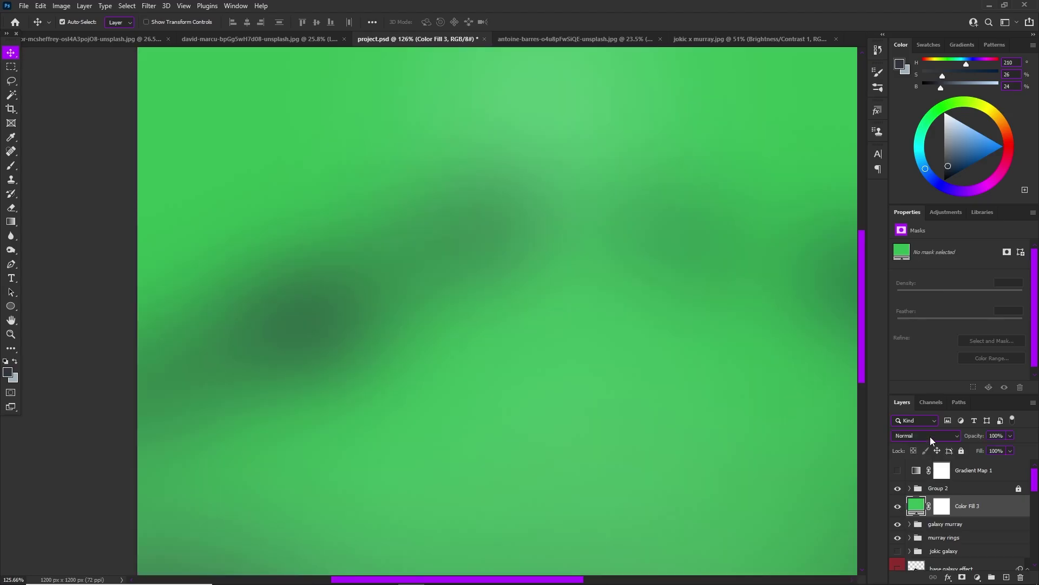
Step: Set the green fill layer's blend mode to Linear Dodge (Add) and invert its mask to black
left_click(866, 422)
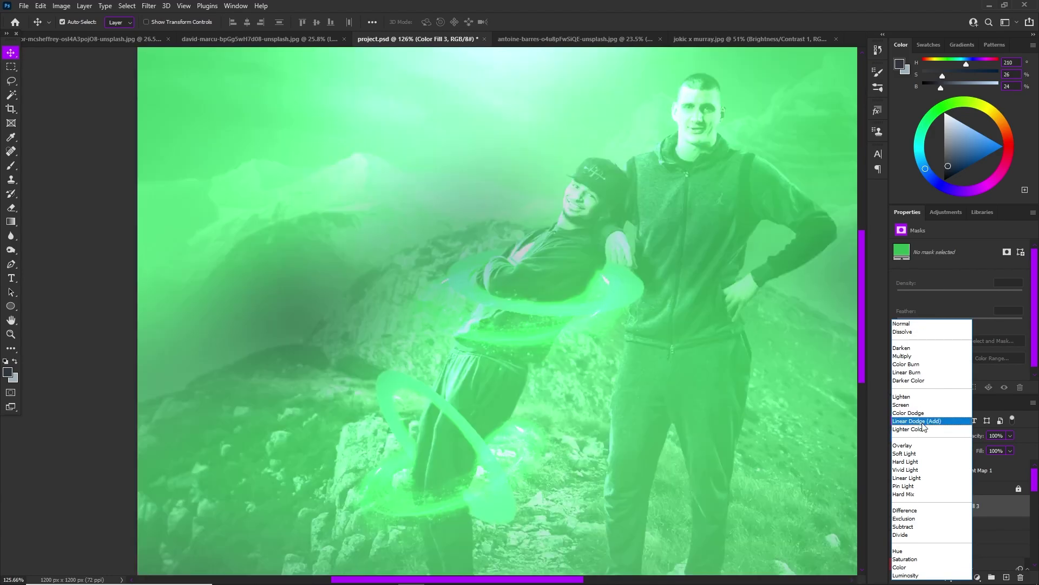
left_click(923, 423)
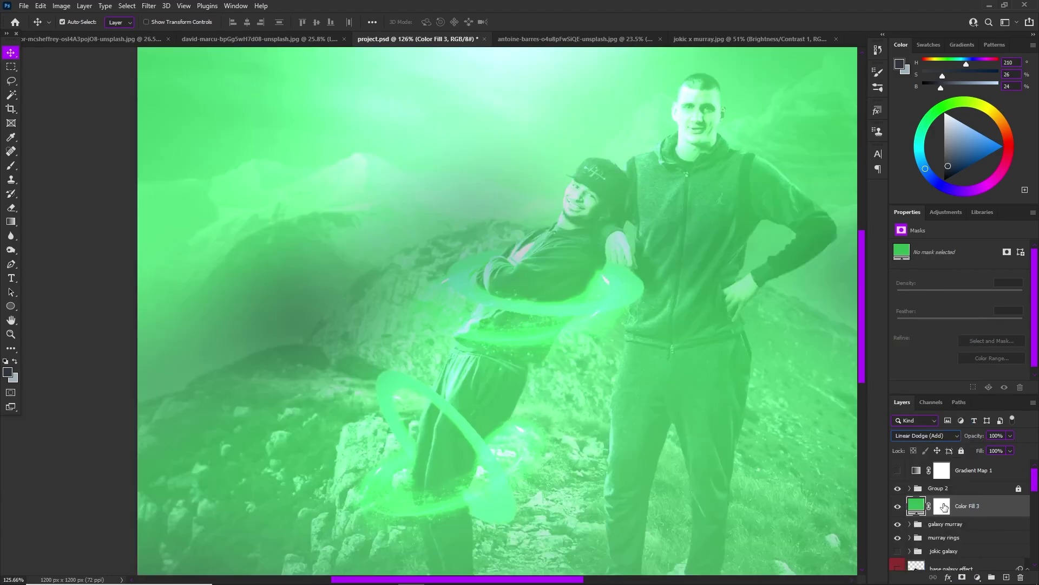
left_click(943, 506)
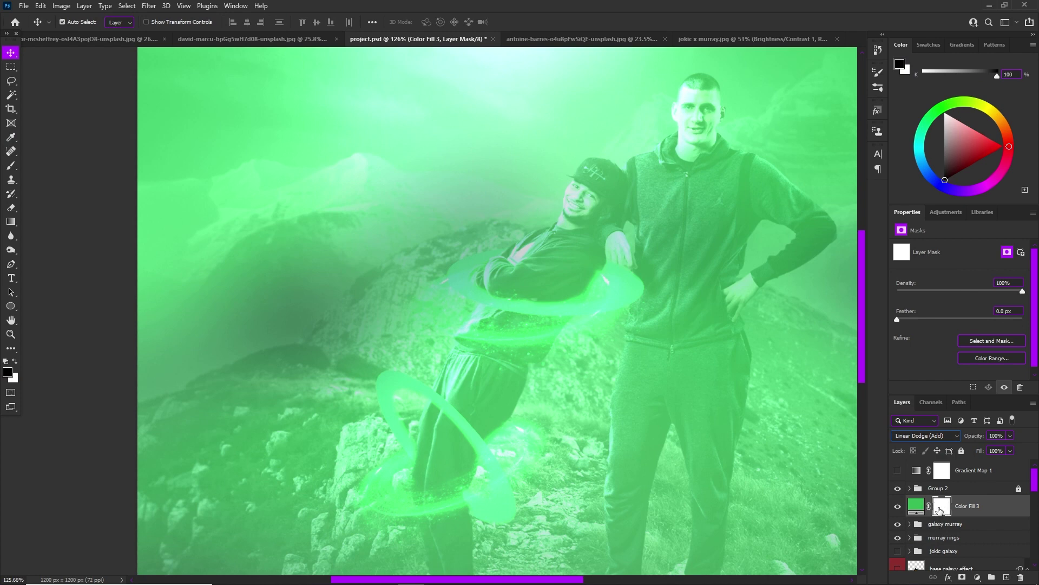
key("ctrl+i")
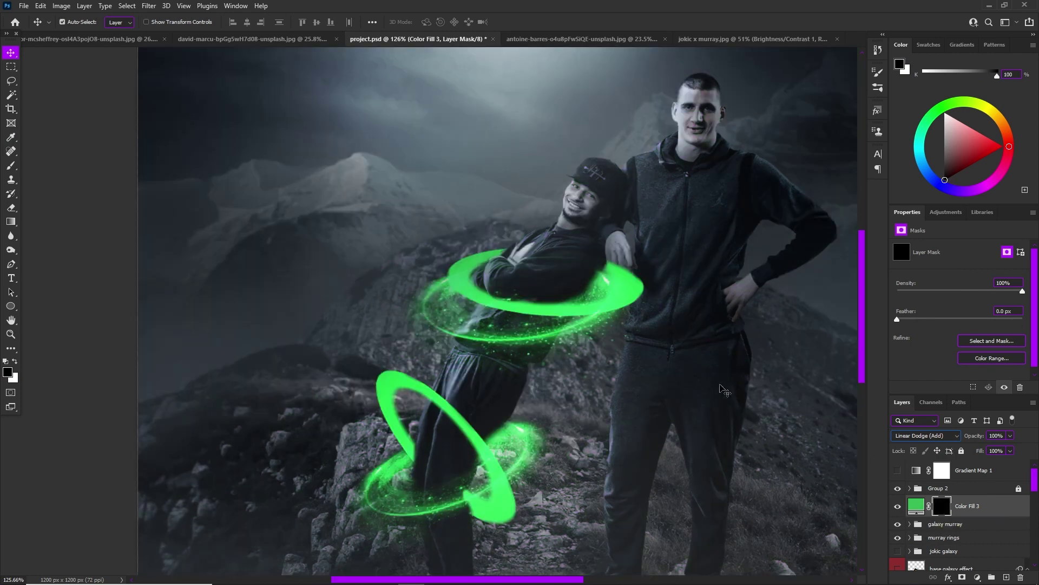
Step: Paint a green glow around the torso rings on the fill layer's mask with a soft white brush at 36% flow
key("b")
right_click(428, 327, "alt")
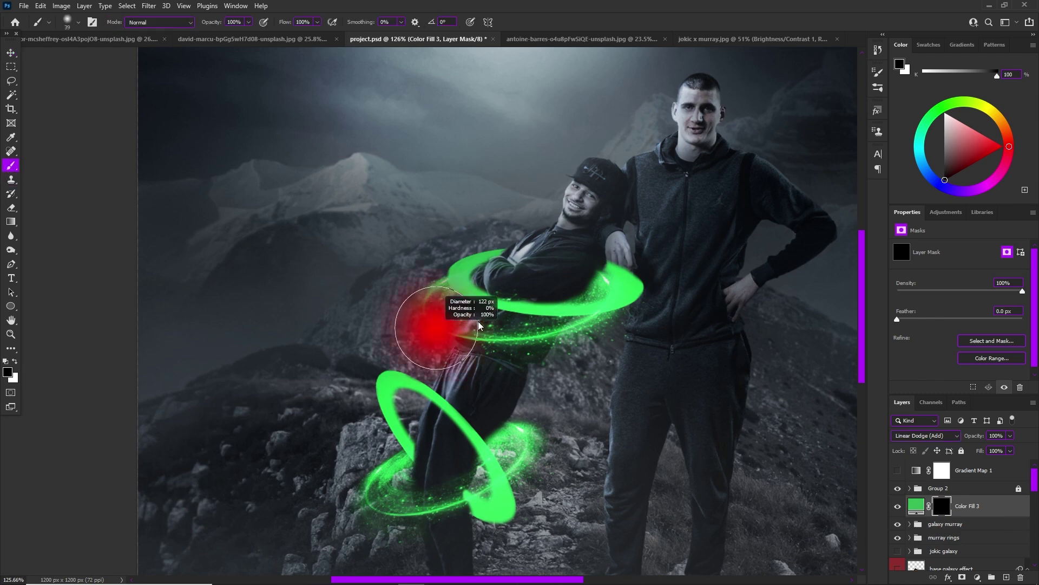
key("x")
right_click(536, 326, "alt")
scroll(536, 326, "up", 3)
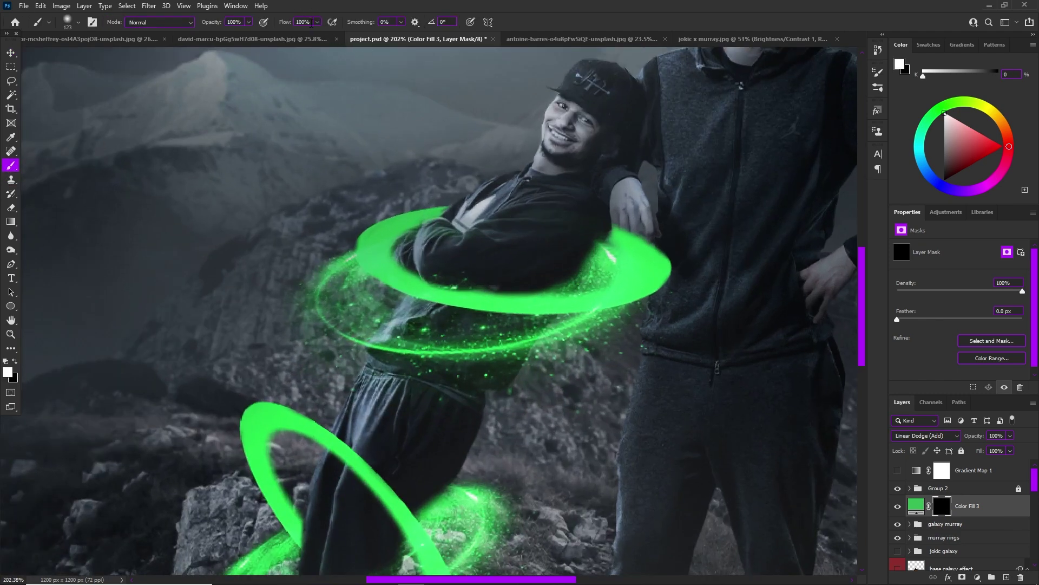
left_click_drag(286, 38, 285, 38)
right_click(430, 244, "alt")
mouse_move(429, 249)
left_mouse_down()
mouse_move(487, 287)
mouse_move(552, 293)
mouse_move(633, 281)
mouse_move(650, 255)
mouse_move(385, 287)
mouse_move(379, 233)
mouse_move(401, 318)
mouse_move(471, 333)
mouse_move(558, 325)
mouse_move(328, 328)
mouse_move(325, 281)
left_mouse_up()
right_click(379, 332, "alt")
Step: Paint black on the fill mask to remove the excess glow from the leaning man's folded arms
key("x")
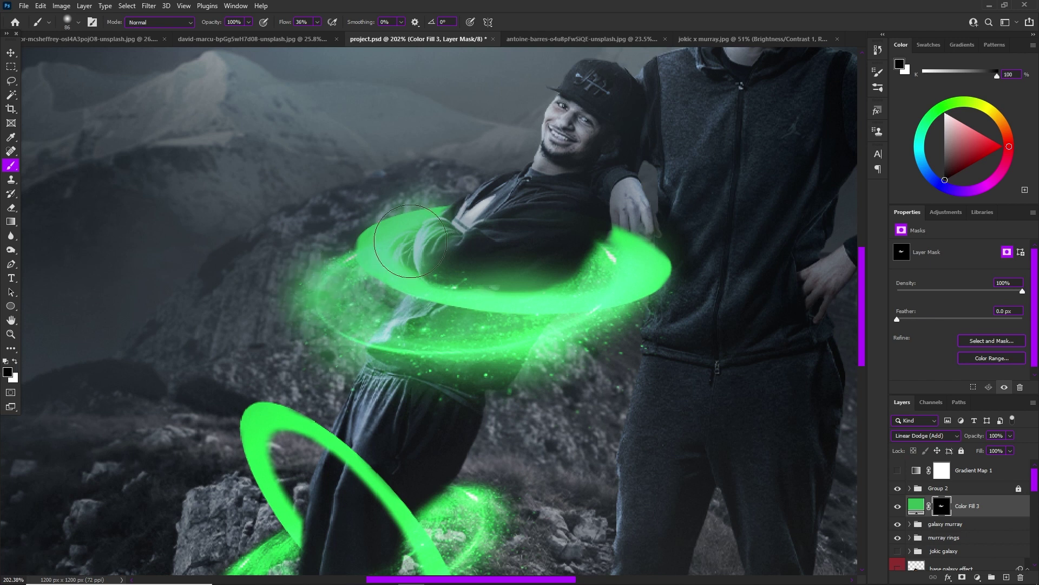
mouse_move(401, 260)
left_mouse_down()
mouse_move(438, 266)
mouse_move(435, 241)
left_mouse_up()
key("x")
key("x")
key("x")
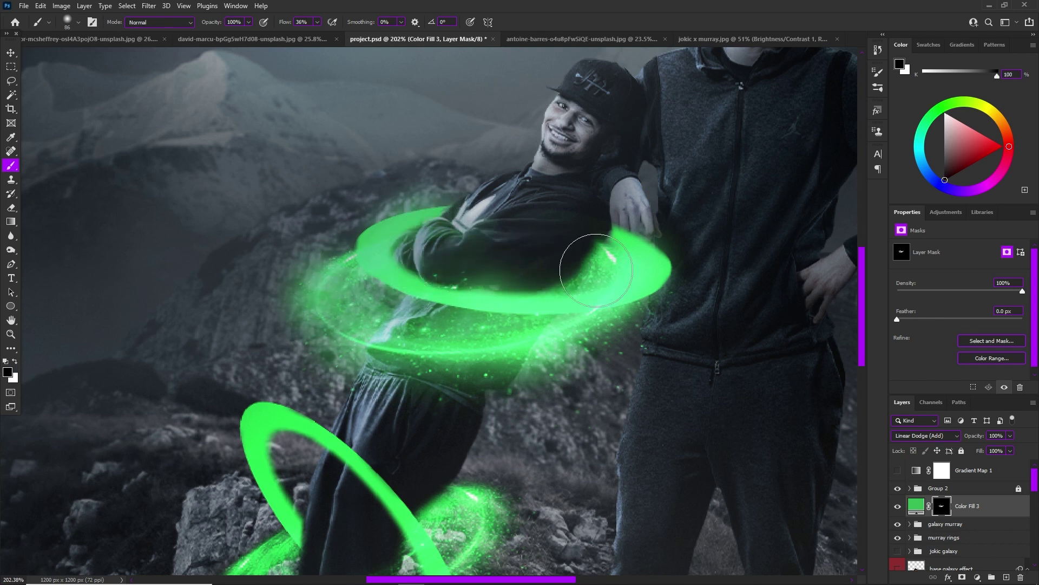
Step: Paint white on the fill mask to spread the green glow around the leg rings
scroll(407, 459, "down", 2)
scroll(407, 459, "left", 1)
mouse_move(399, 453)
left_mouse_down()
mouse_move(303, 378)
mouse_move(283, 425)
mouse_move(303, 488)
mouse_move(449, 471)
mouse_move(487, 508)
mouse_move(490, 487)
left_mouse_up()
scroll(476, 451, "down", 3)
mouse_move(477, 450)
left_mouse_down()
mouse_move(408, 486)
mouse_move(293, 508)
mouse_move(279, 460)
mouse_move(291, 447)
mouse_move(464, 479)
left_mouse_up()
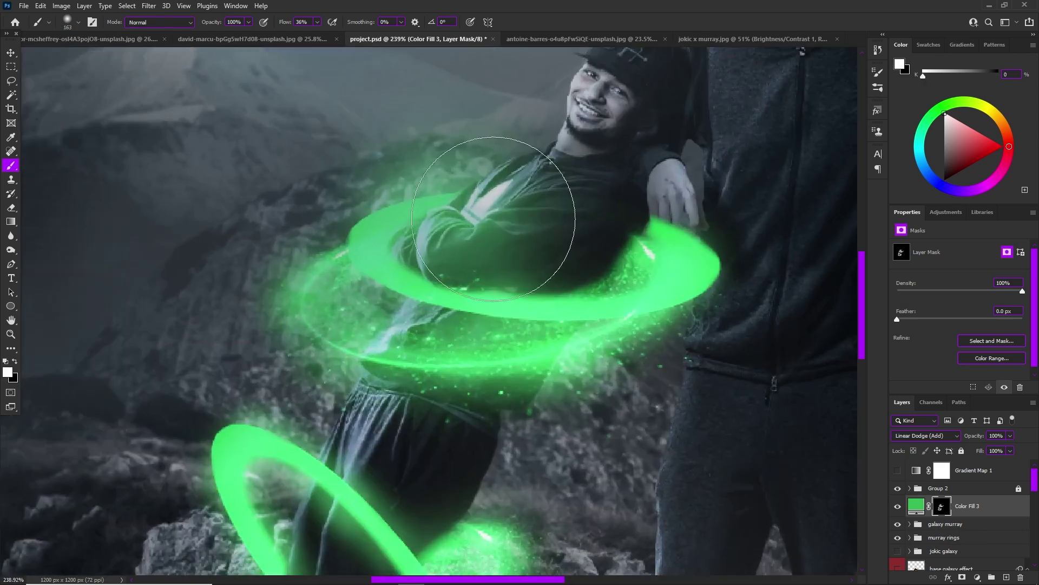
Step: Reduce the brush flow to 11% and soften the glow below the torso ring with black on the fill mask
right_click(490, 216, "alt")
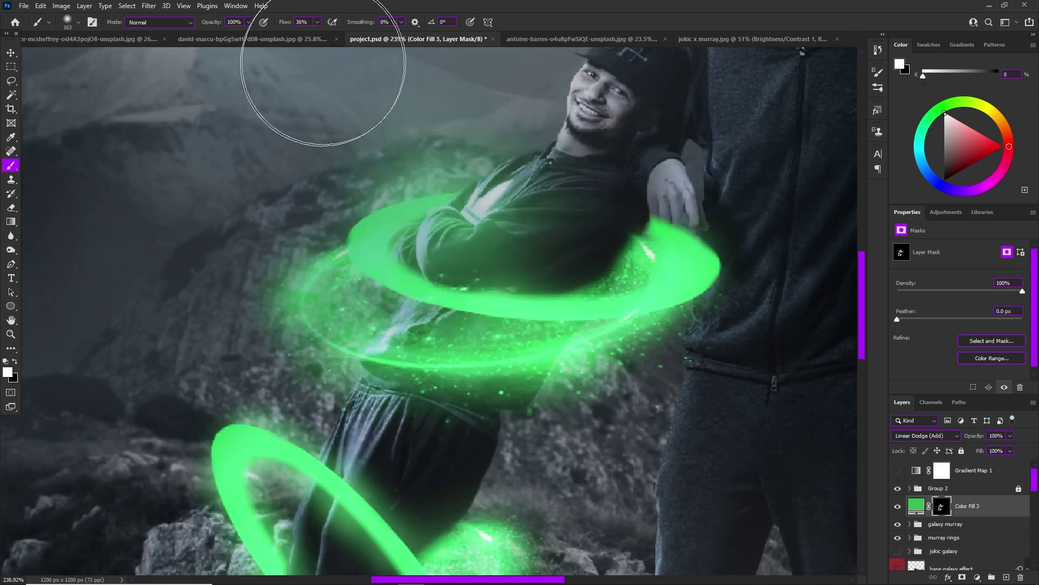
right_click(448, 292, "alt")
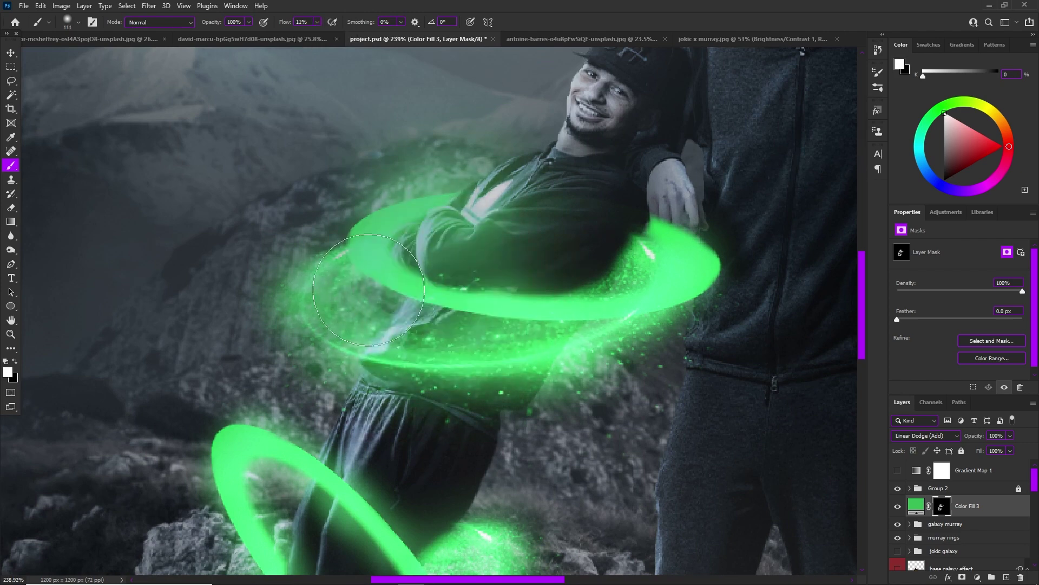
key("x")
left_click_drag(325, 330, 460, 335)
Step: Refine the glow around the leg rings by alternating small soft white and black brushes on the fill mask
scroll(425, 431, "down", 3)
scroll(336, 433, "down", 3)
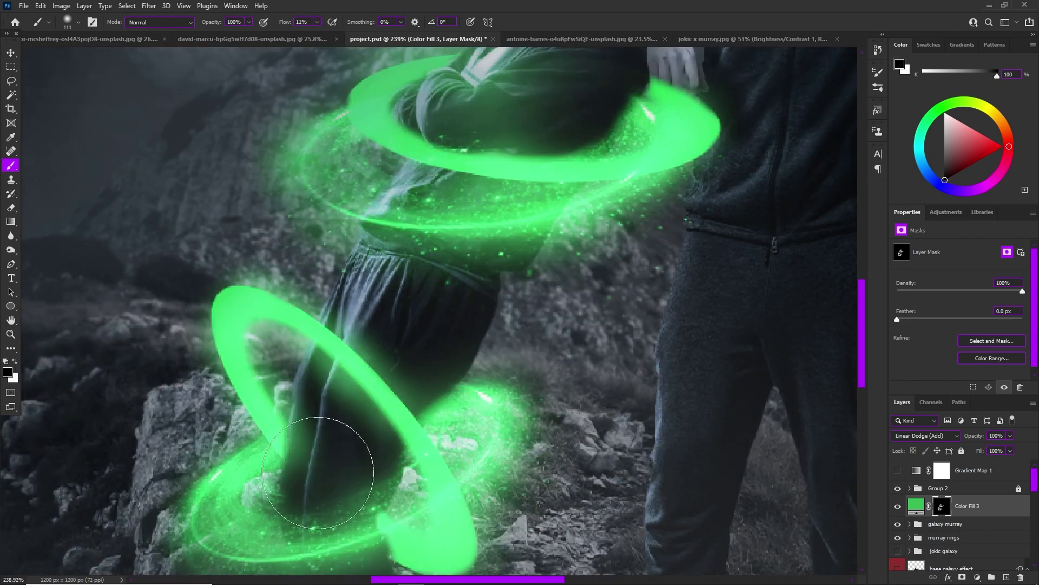
scroll(325, 533, "down", 3)
right_click(398, 451, "alt")
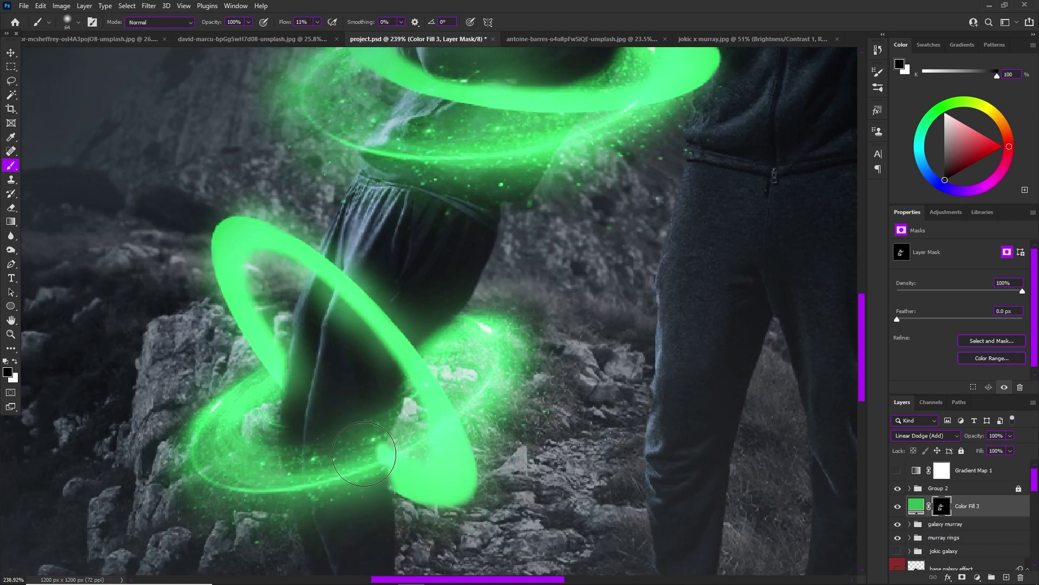
key("x")
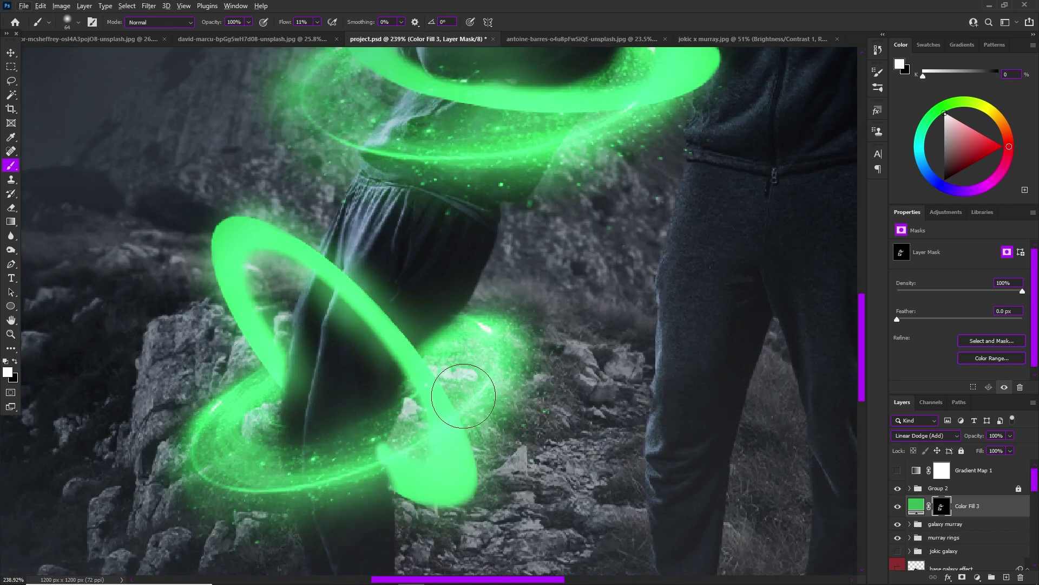
key("x")
right_click(464, 396, "alt")
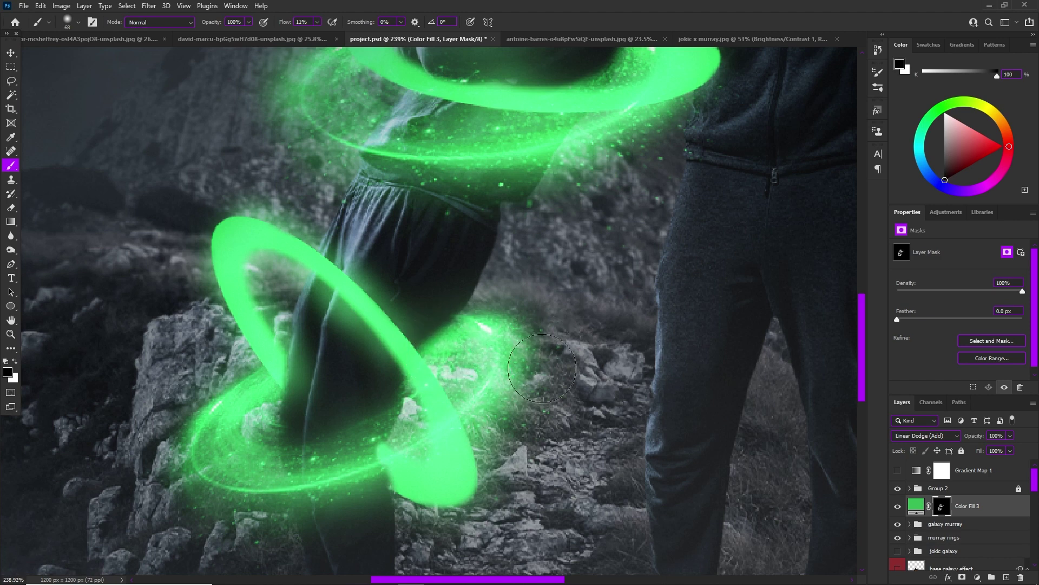
scroll(540, 327, "down", 5)
scroll(498, 304, "up", 4)
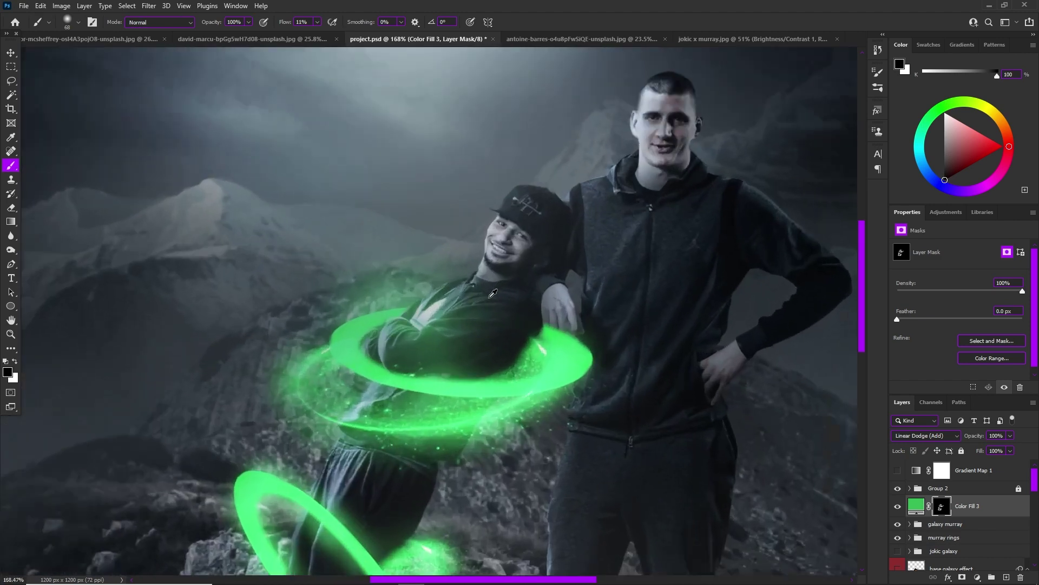
Step: Build up a faint glow on the torso and upper ring with a soft 116 px white brush on the fill mask
right_click(498, 305, "alt")
key("x")
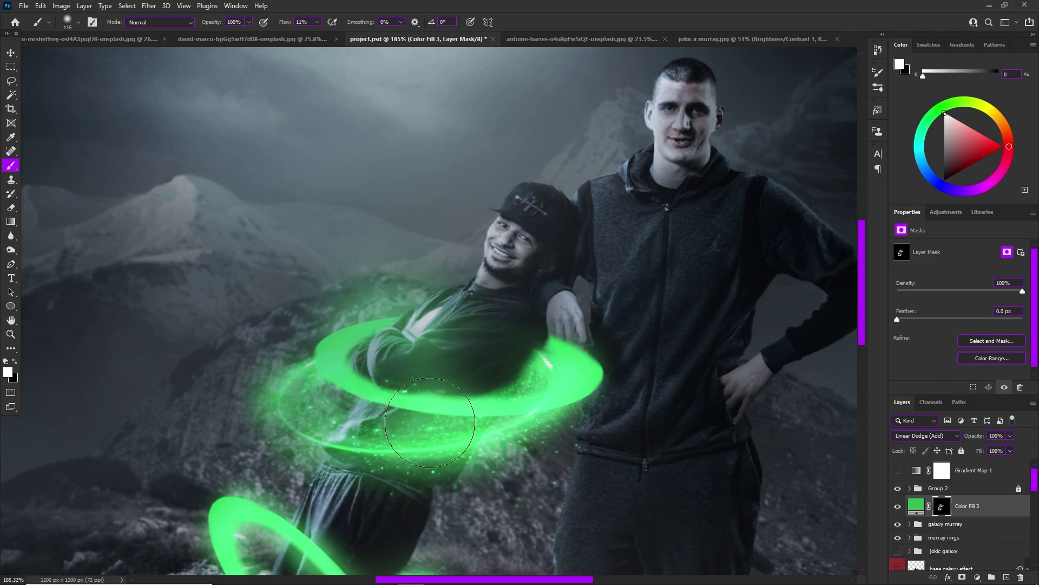
scroll(430, 422, "down", 5)
scroll(439, 328, "up", 4)
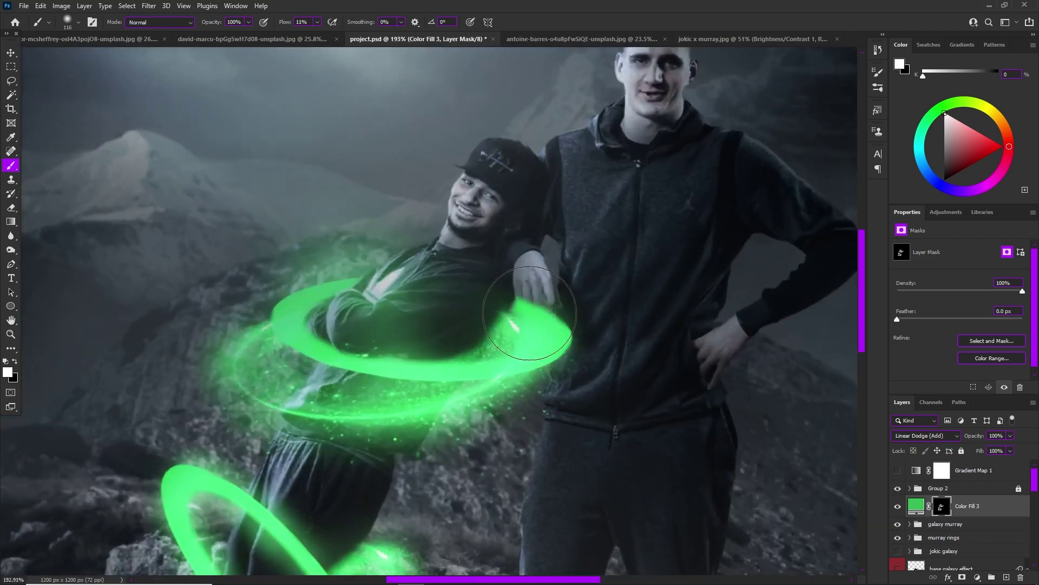
scroll(464, 430, "down", 4)
scroll(464, 431, "up", 3)
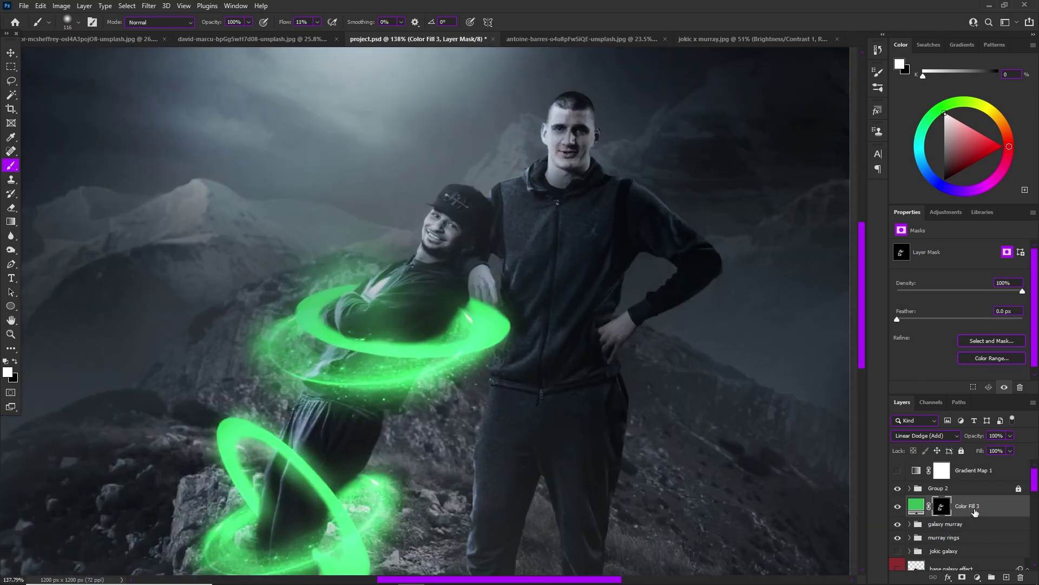
Step: Duplicate the Color Fill 3 layer and delete the duplicate's layer mask
left_click(916, 506)
scroll(421, 315, "down", 3)
scroll(422, 315, "up", 2)
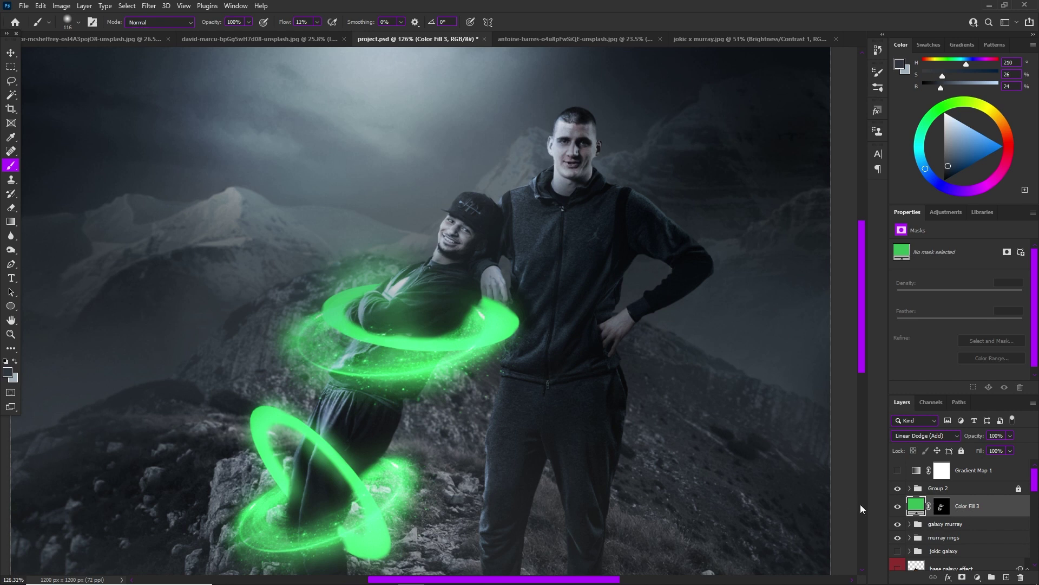
key("ctrl+j")
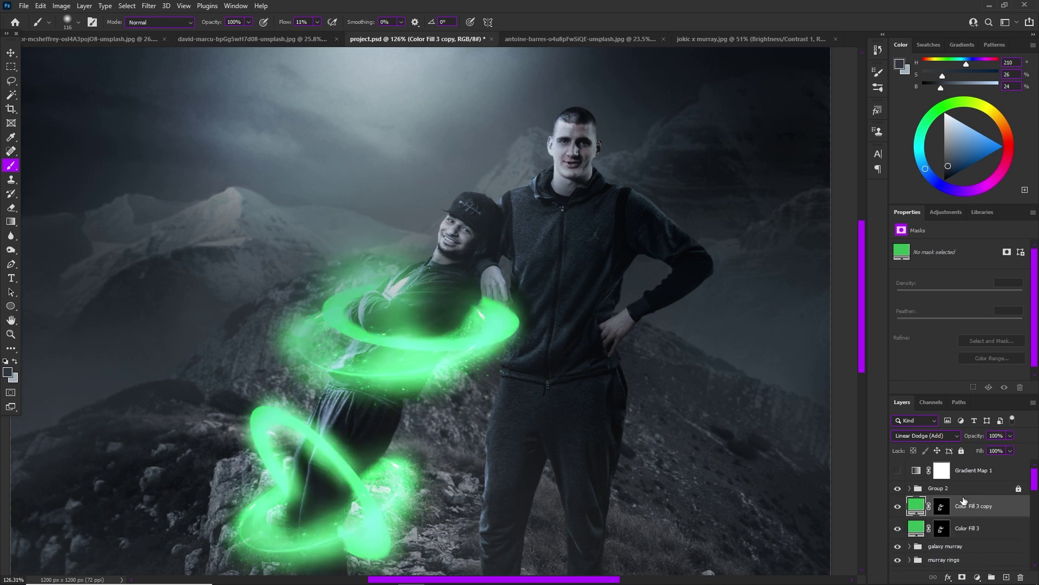
right_click(941, 508)
left_click(945, 432)
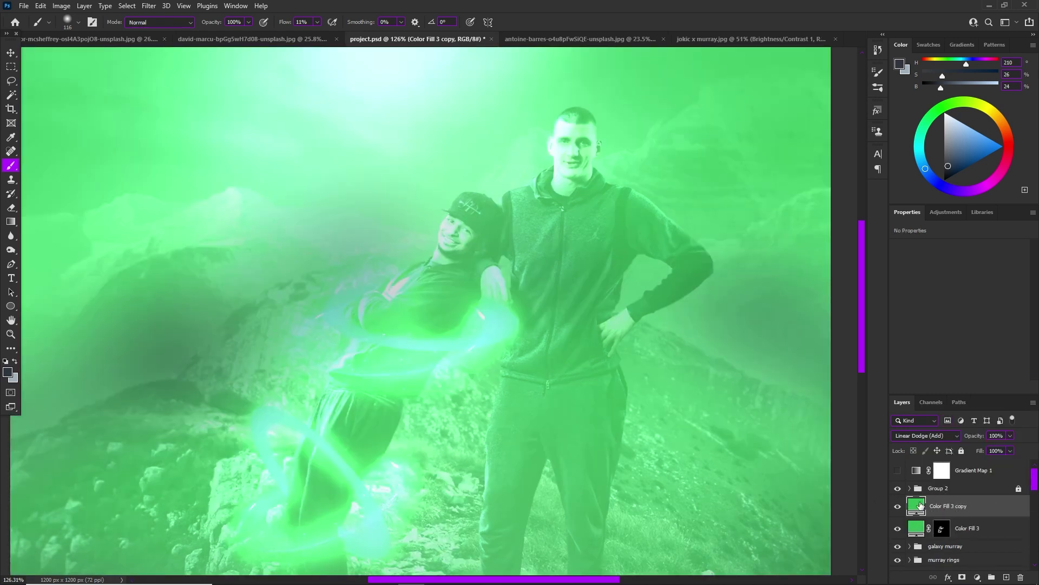
Step: Set the duplicated fill layer's blend mode to Screen and give it a new layer mask inverted to black
left_click(926, 435)
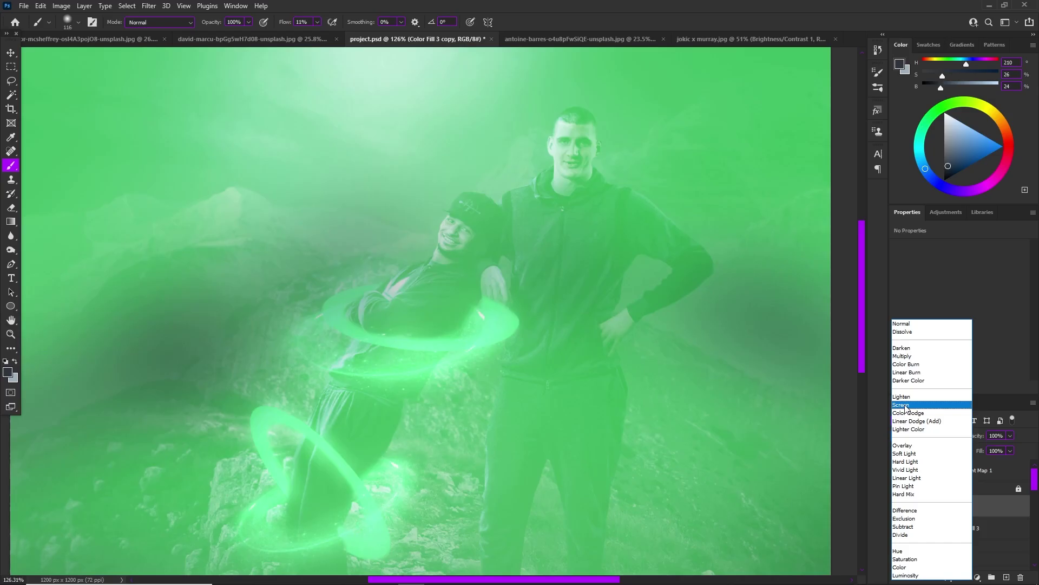
left_click(910, 406)
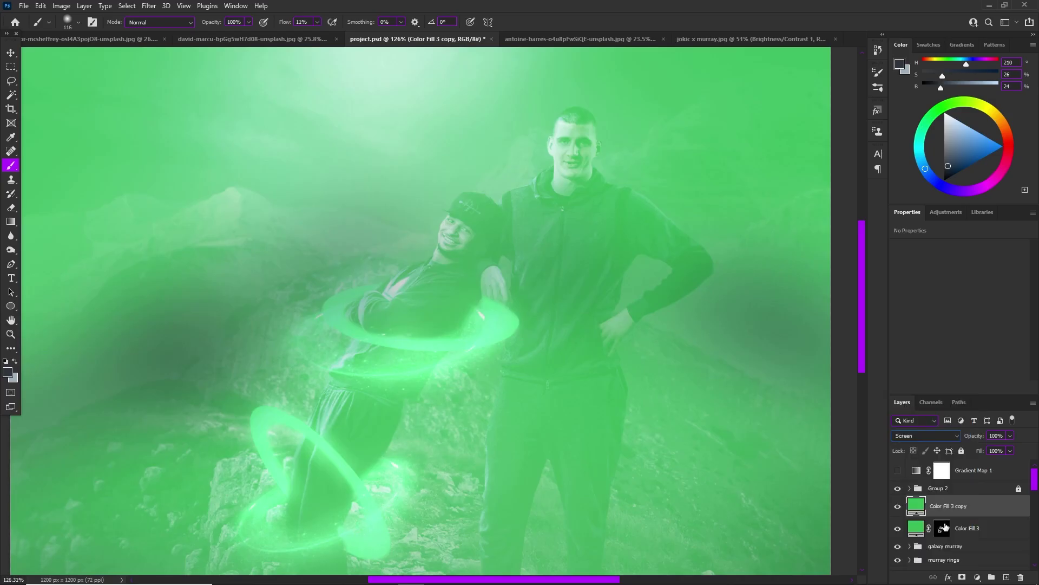
left_click(964, 577)
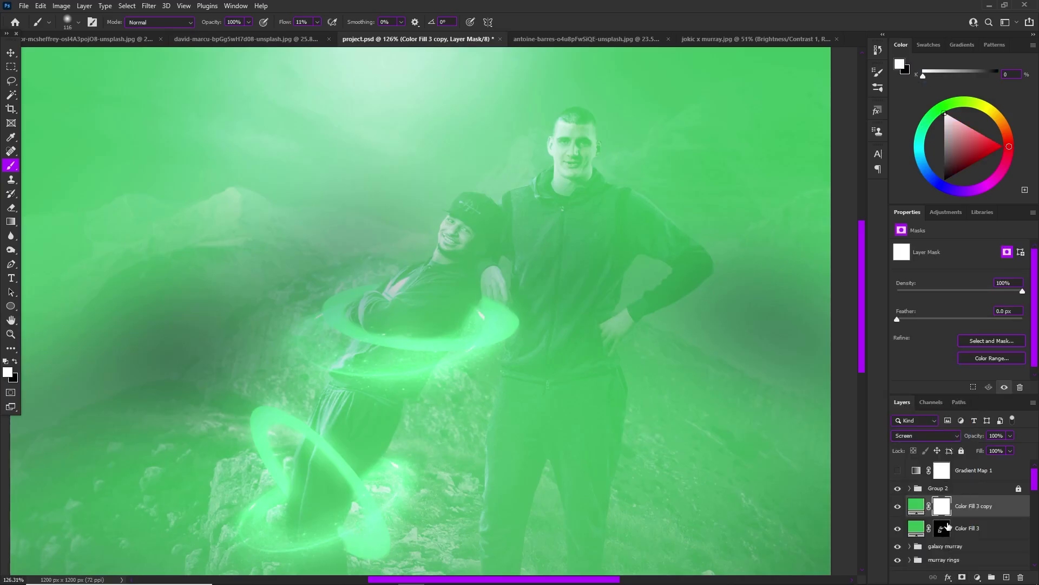
key("ctrl+i")
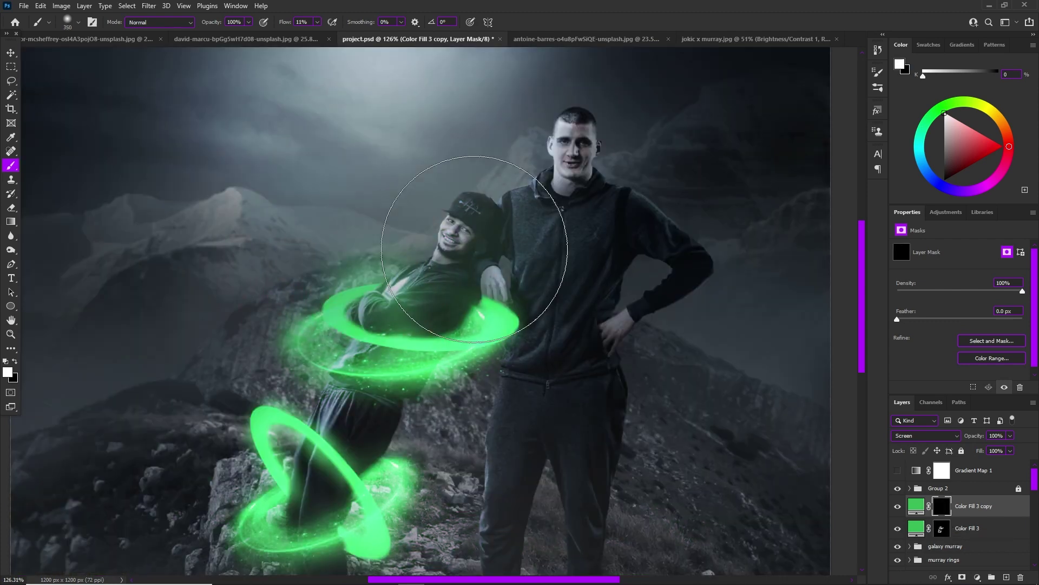
Step: Paint a soft green glow from torso to feet on the Color Fill 3 copy mask with a 350 px white brush, reducing it near the face with black
mouse_move(477, 246)
left_mouse_down()
mouse_move(457, 267)
mouse_move(441, 237)
mouse_move(379, 335)
mouse_move(317, 495)
left_mouse_up()
scroll(316, 495, "down", 2)
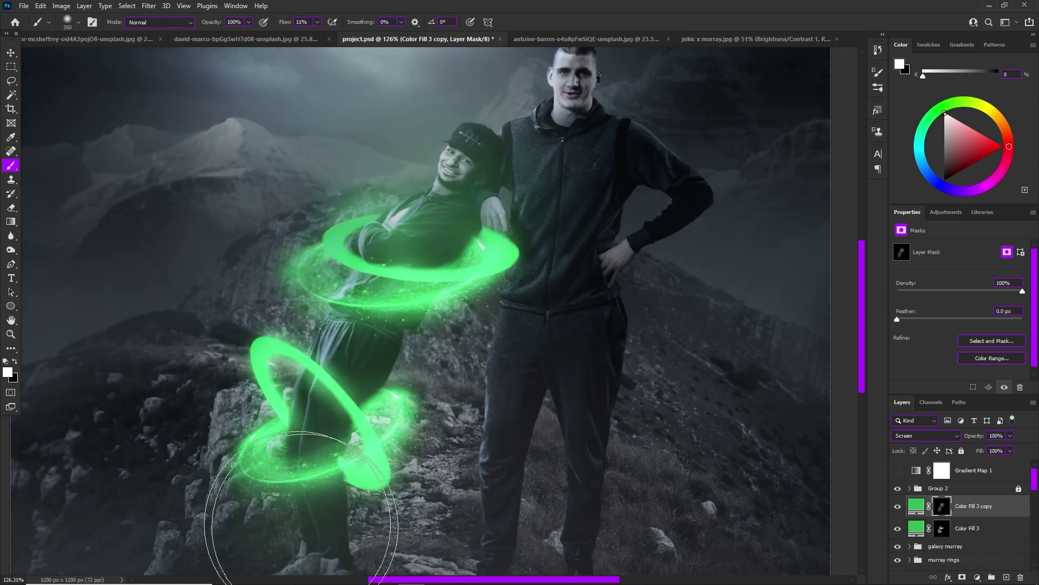
key("x")
left_click(447, 188)
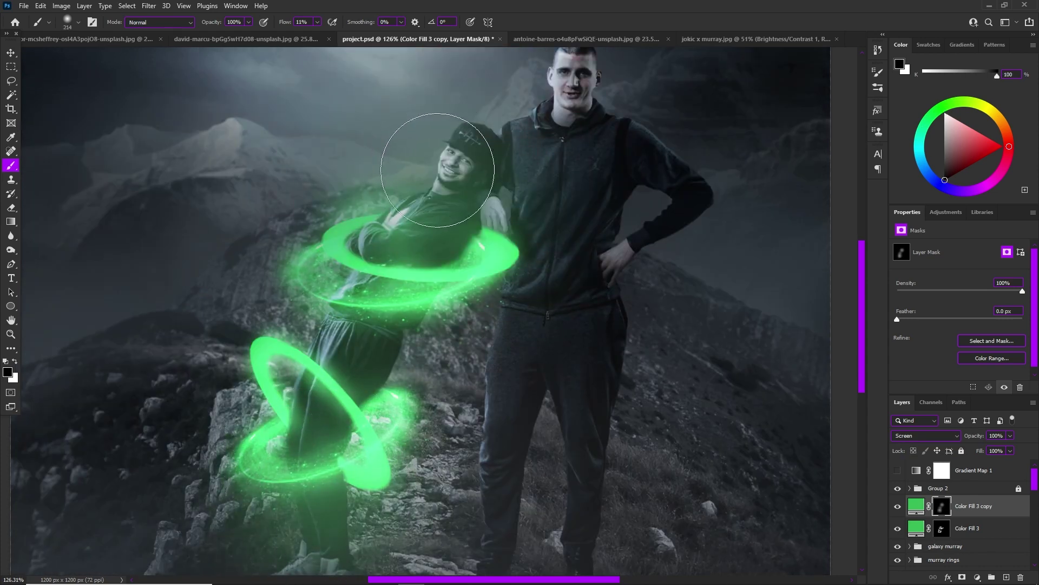
key("x")
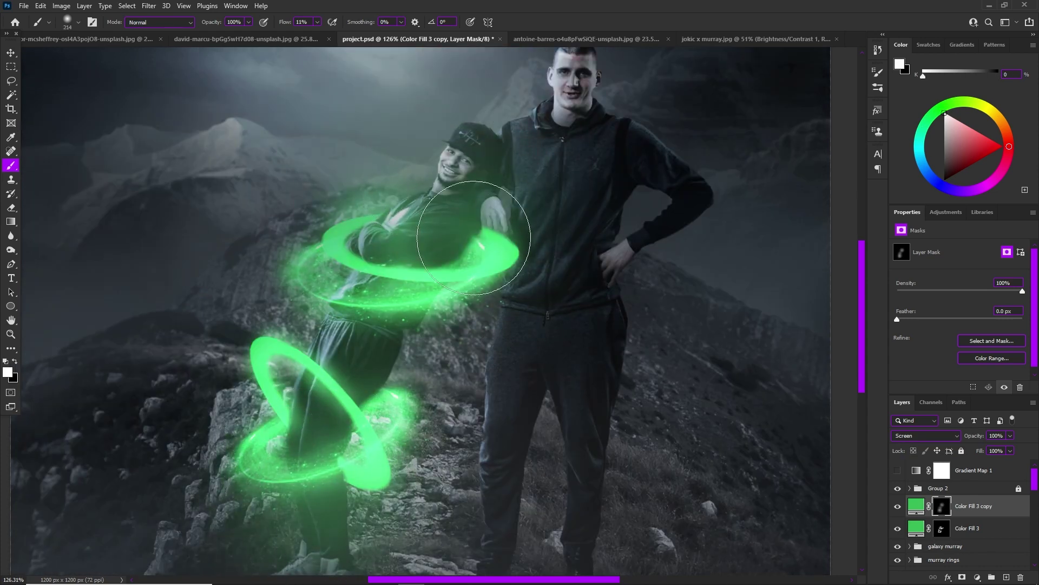
scroll(366, 480, "down", 2)
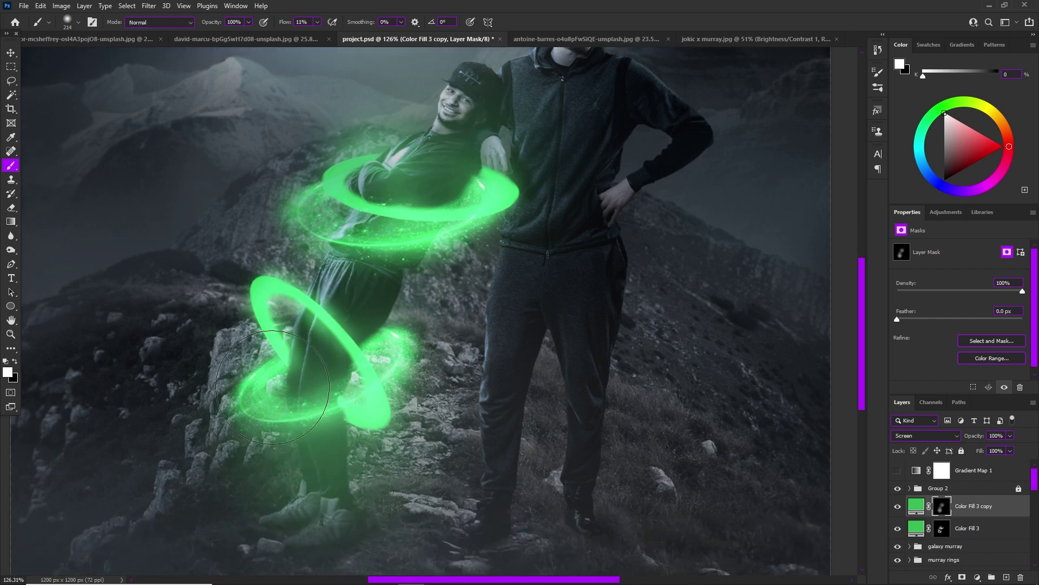
Step: Inspect the Hue/Saturation adjustment inside the galaxy murray group and the visibility of the murray rings group
key("h")
left_click_drag(313, 416, 473, 285)
key("v")
key("h")
left_click(955, 550)
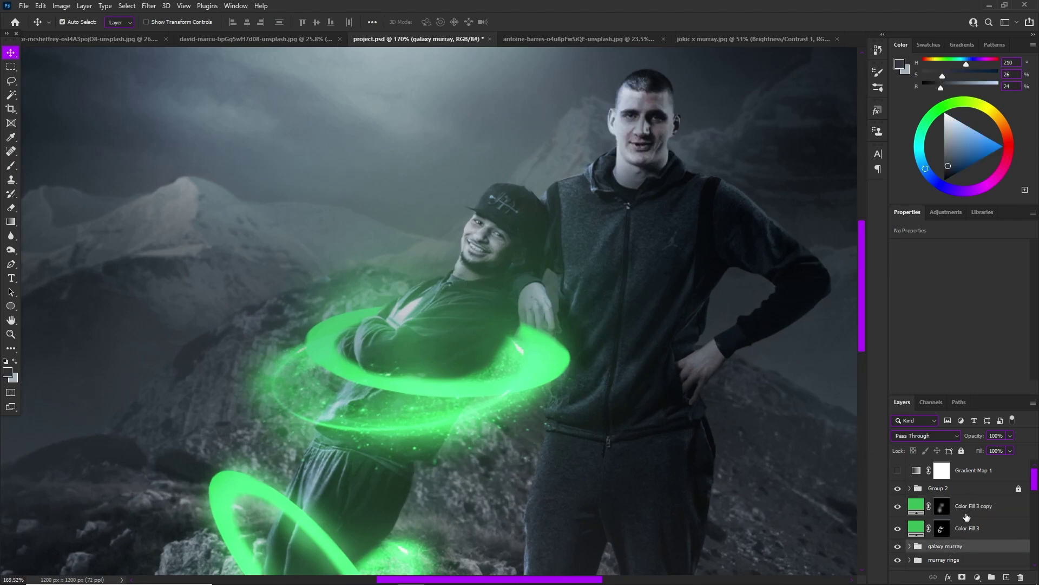
left_click(910, 547)
scroll(963, 520, "down", 1)
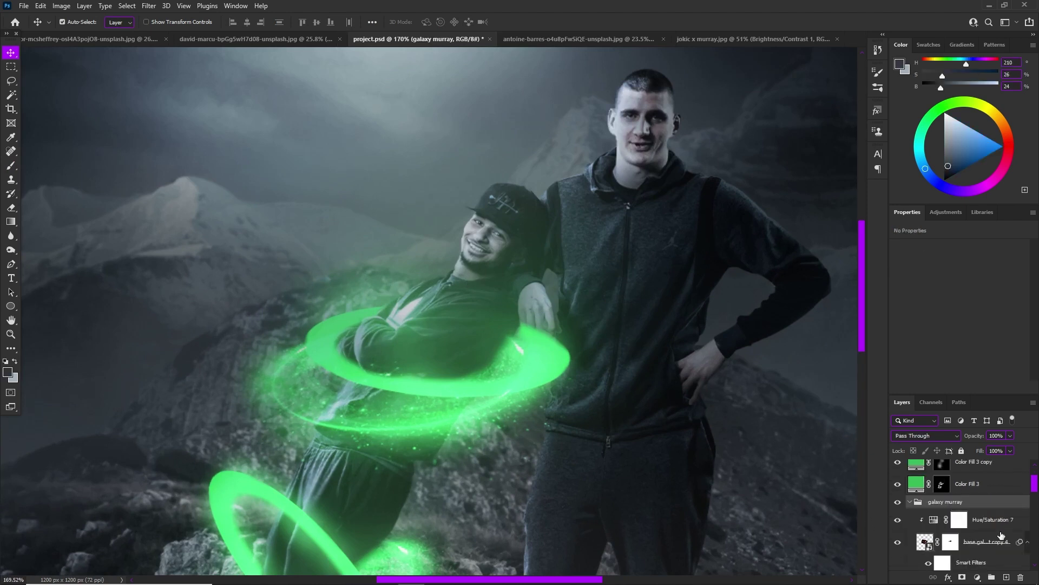
left_click(991, 519)
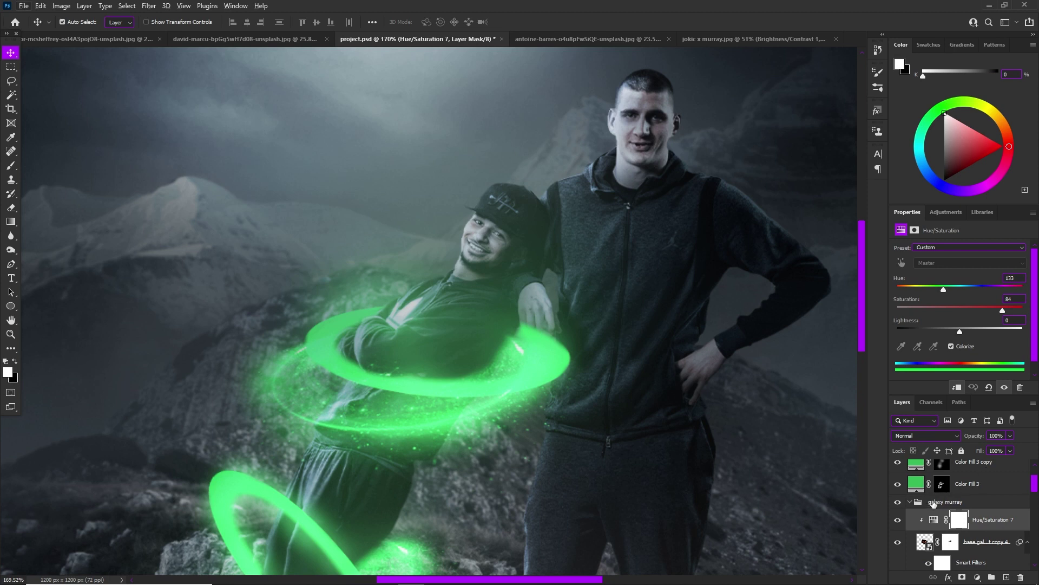
left_click(913, 504)
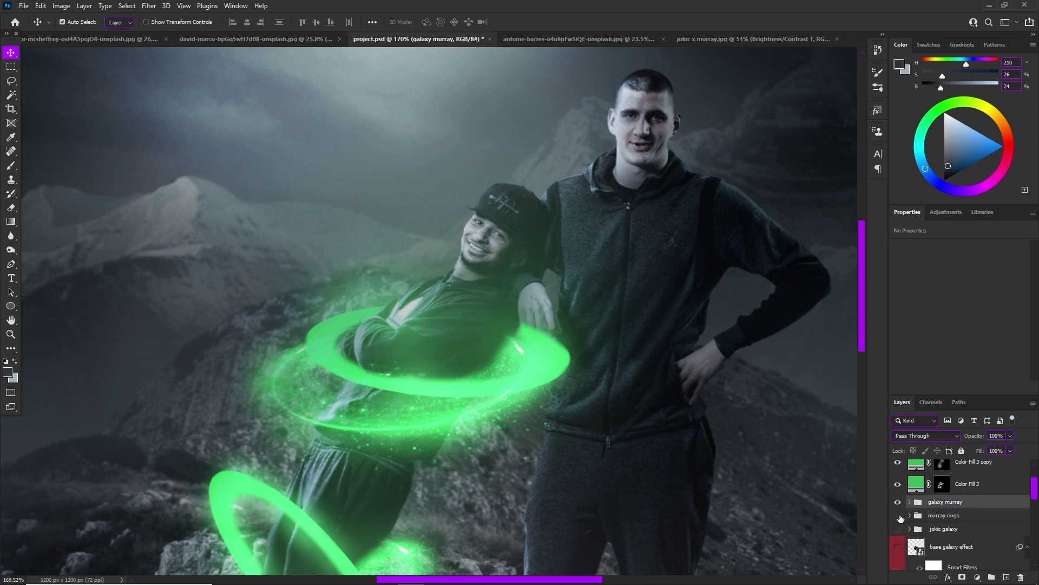
left_click(899, 516)
Step: Add a clipped Exposure adjustment above Layer 10, set its exposure to +1.61 and invert its mask to black
scroll(946, 523, "down", 5)
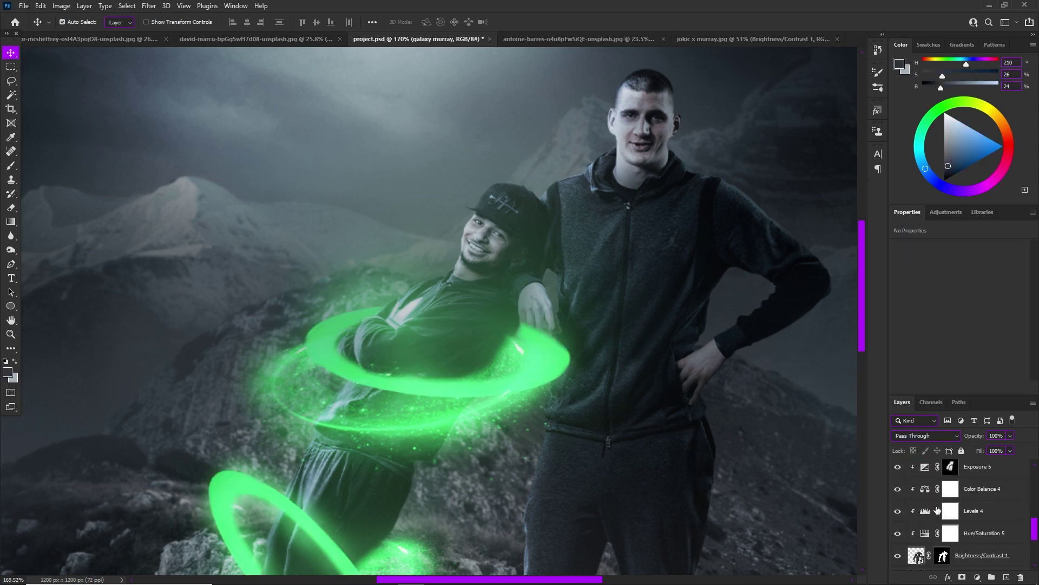
left_click(949, 467)
scroll(960, 513, "up", 1)
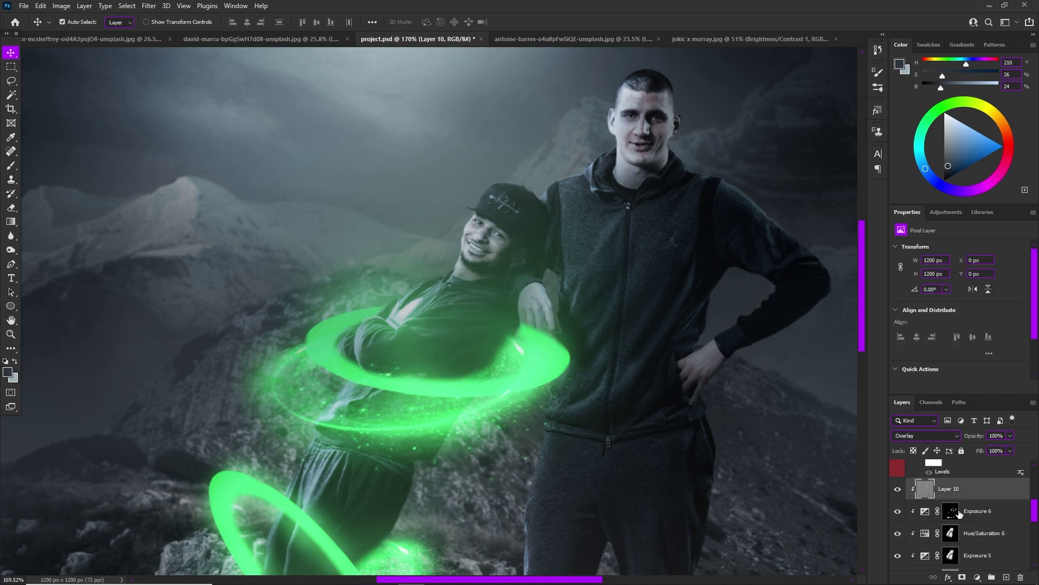
left_click(977, 577)
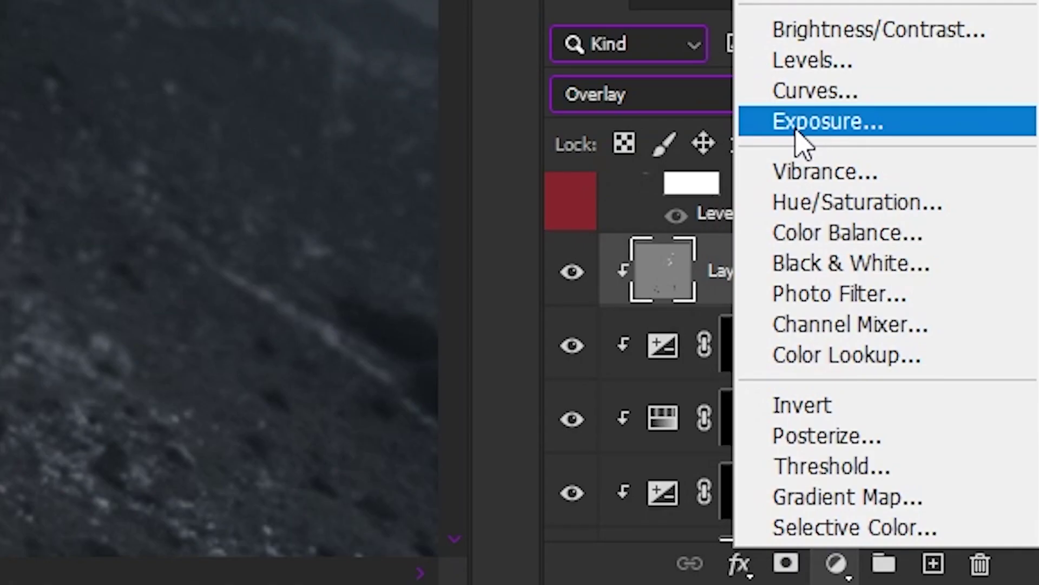
left_click(797, 131)
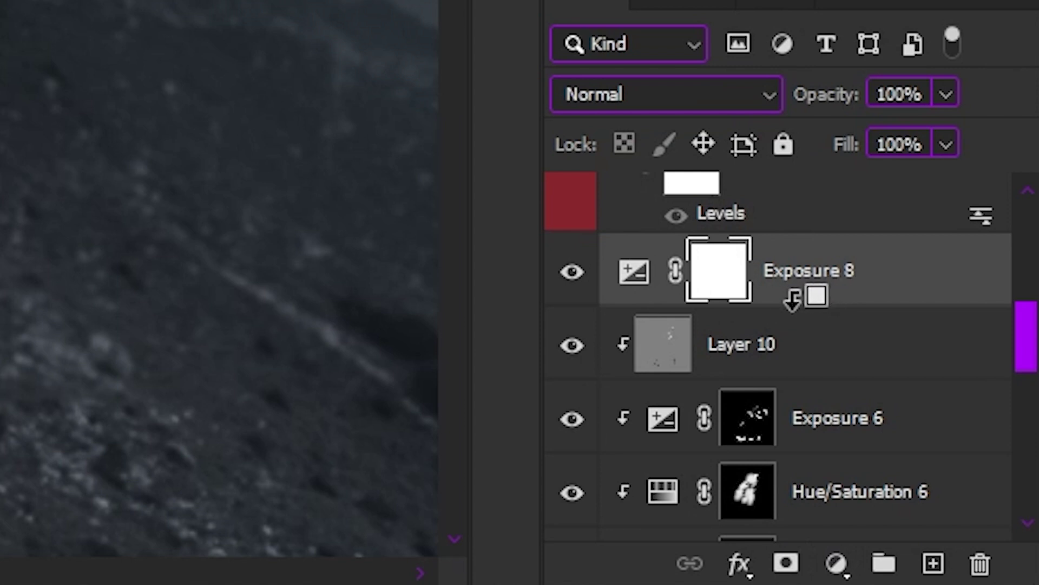
left_click(790, 299, "alt")
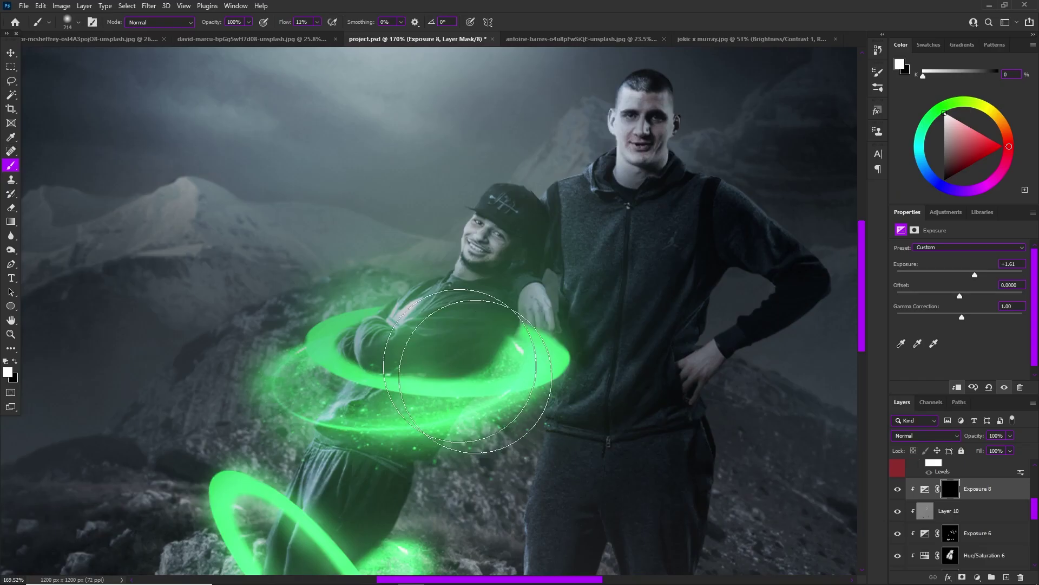
Step: Brush small soft white highlights onto the man's sleeves and waist on the Exposure 8 mask, and set the exposure to +3.33
scroll(417, 352, "up", 5)
right_click(386, 358, "alt")
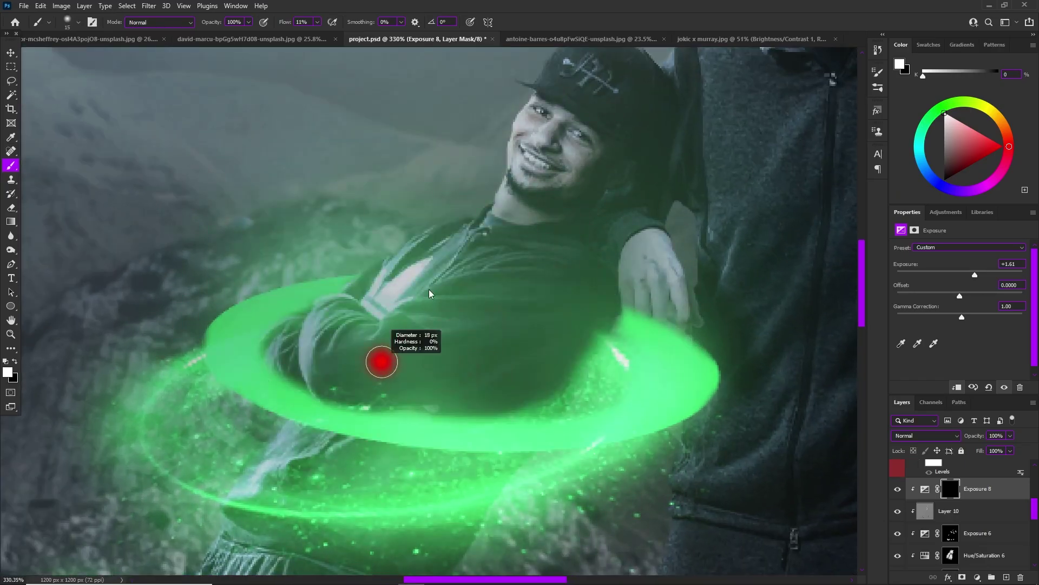
mouse_move(260, 437)
left_mouse_down()
mouse_move(287, 428)
mouse_move(265, 455)
left_mouse_up()
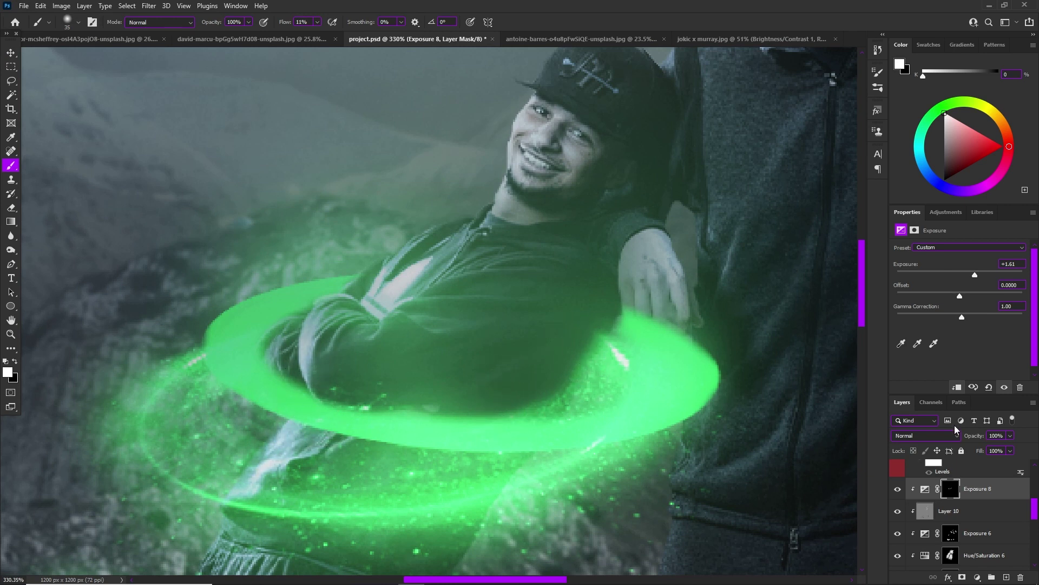
left_click_drag(977, 273, 990, 272)
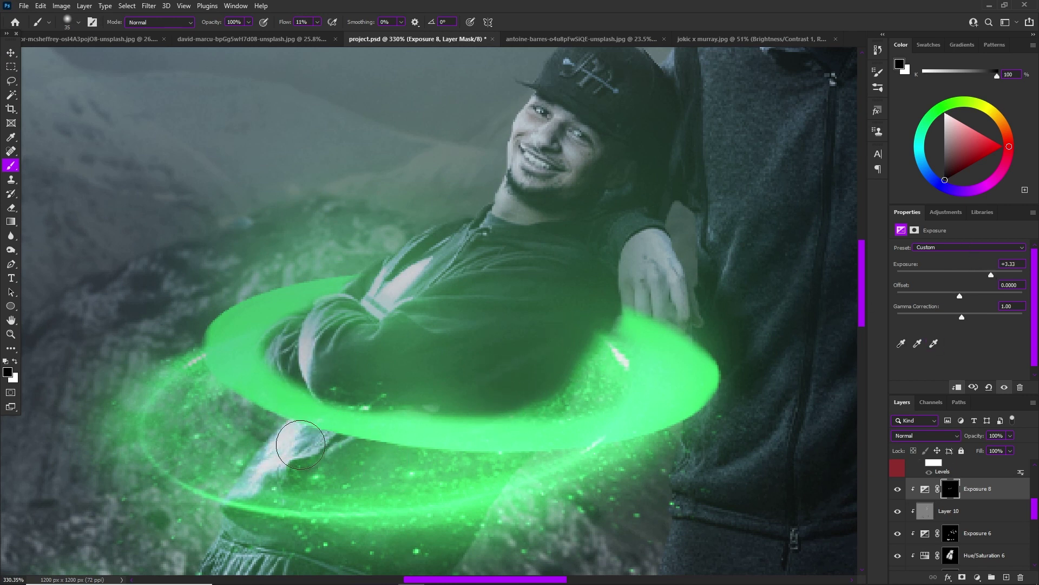
right_click(307, 442, "alt")
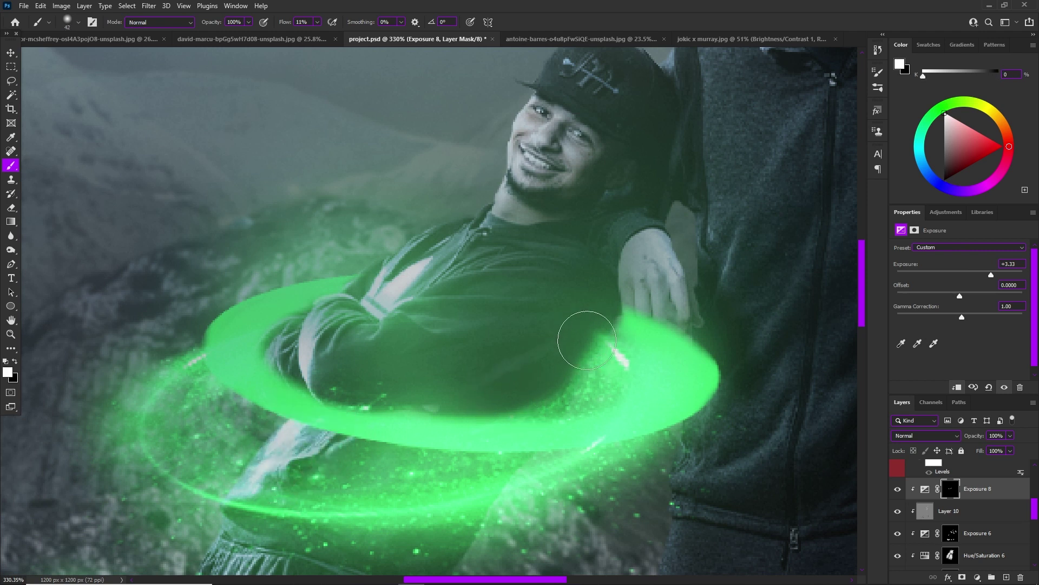
Step: Raise the brush flow to 91% and paint brighter highlights on the torso folds and upper trousers on the Exposure 8 mask
left_click(318, 22)
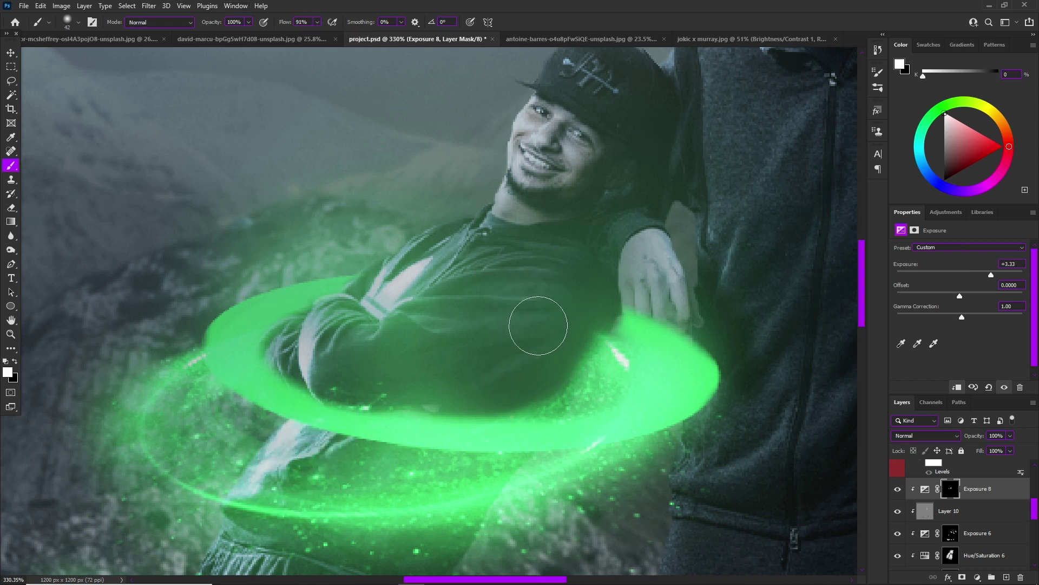
scroll(419, 496, "down", 3)
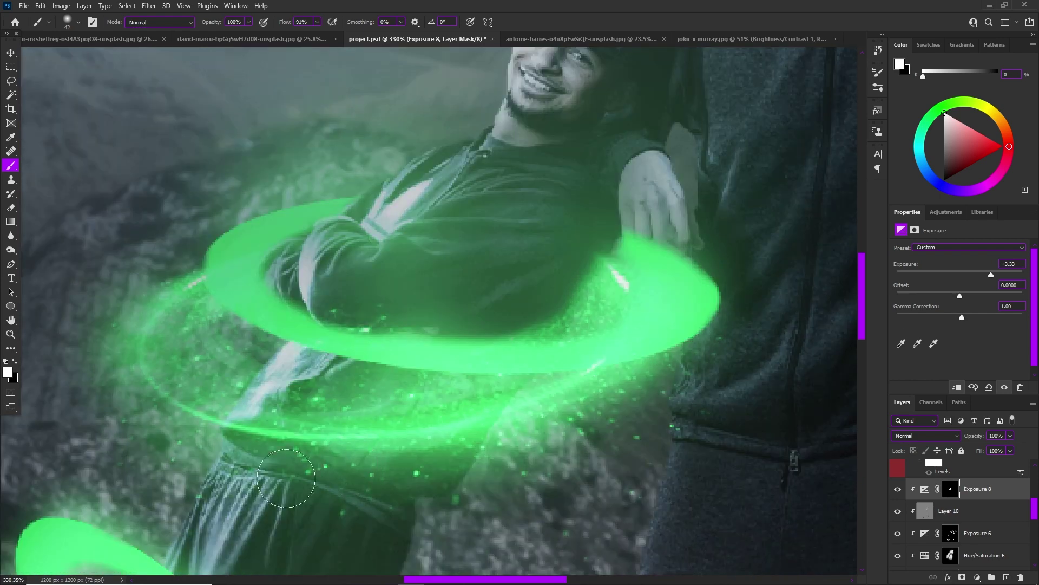
right_click(262, 480, "alt")
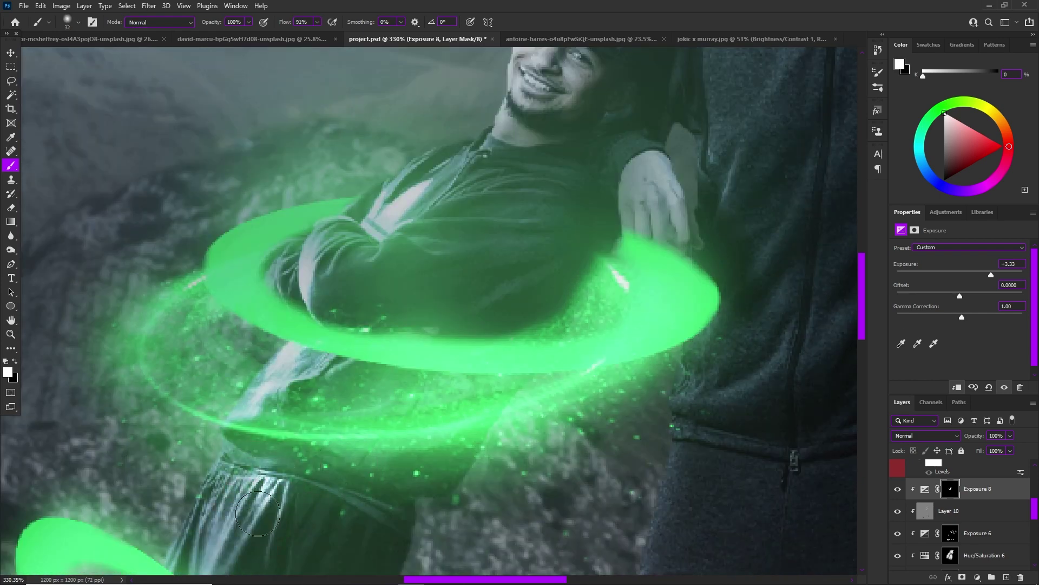
scroll(255, 487, "down", 3)
key("x")
right_click(204, 483, "alt")
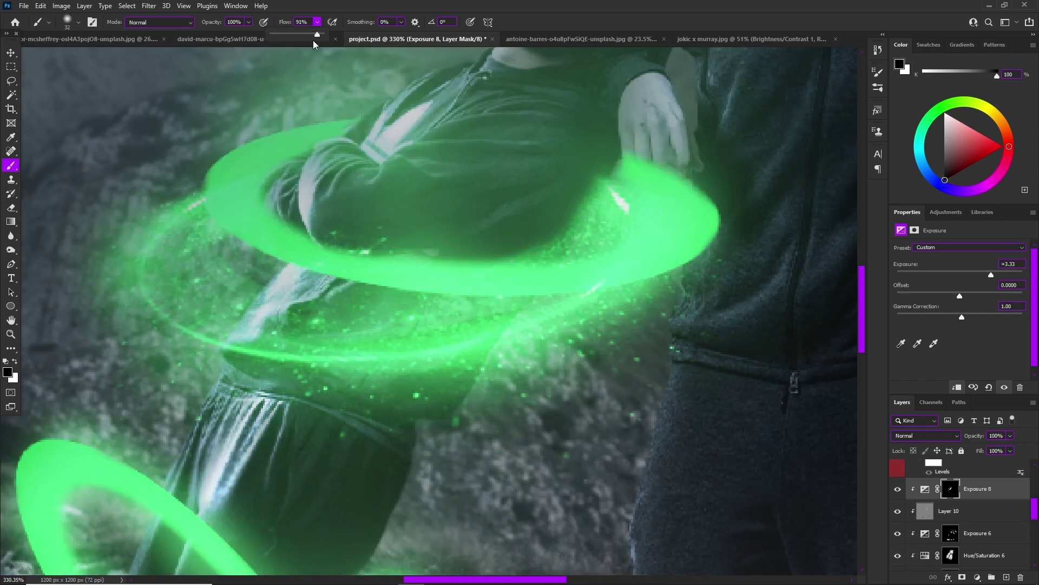
Step: Lower the brush flow to 31%, paint rim highlights along the trouser leg, and set the Exposure 8 exposure to +5.17
key("x")
key("shift+3")
key("shift+1")
scroll(227, 476, "down", 5)
scroll(249, 472, "up", 4)
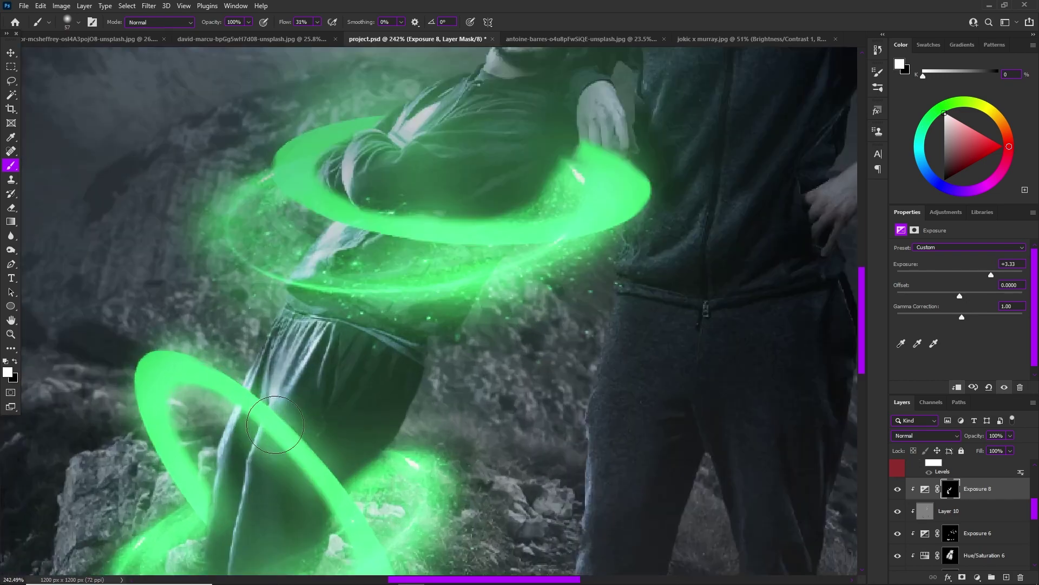
key("x")
scroll(303, 298, "up", 1)
key("x")
left_click_drag(1001, 274, 999, 275)
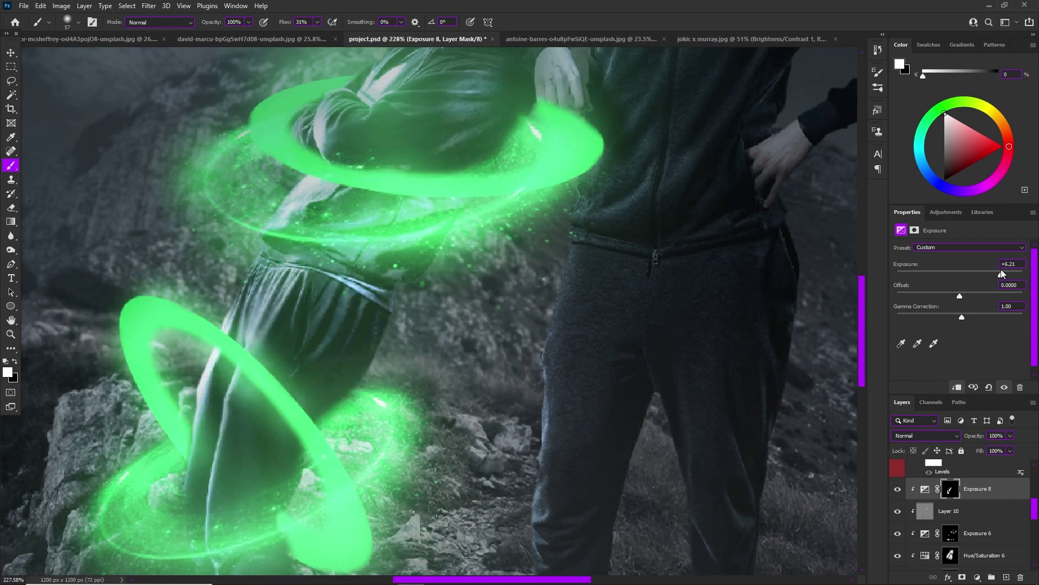
Step: Touch up the green glow around the leaning man's face and body on the Color Fill 3 copy mask with a soft black and white brush
scroll(432, 272, "down", 5)
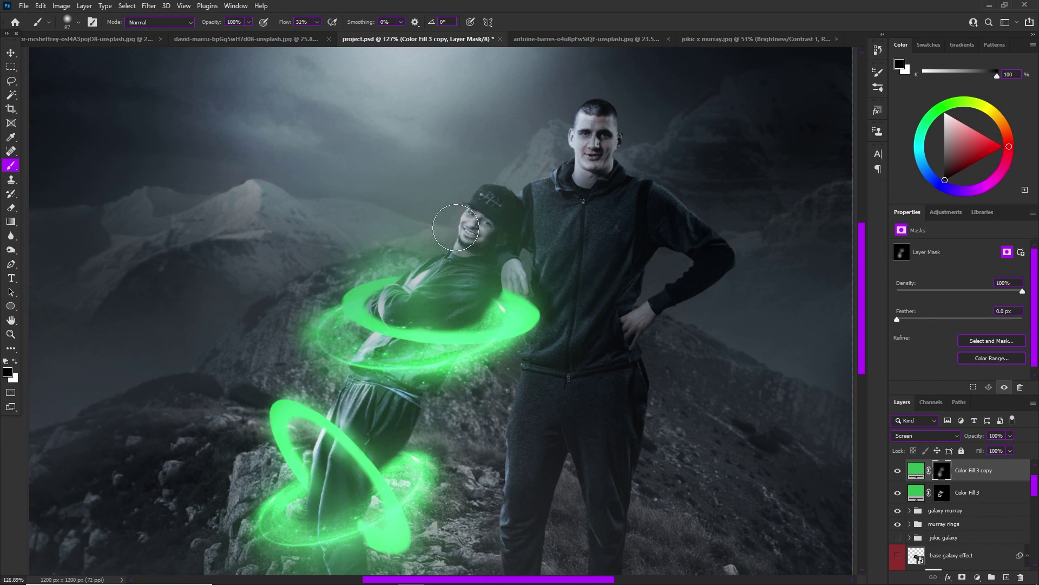
key("x")
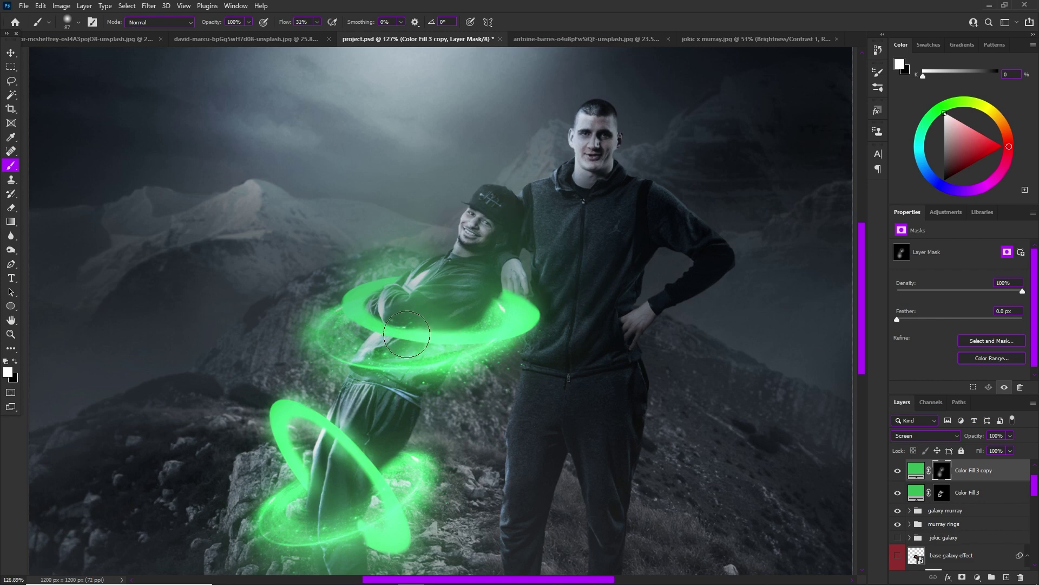
scroll(414, 327, "down", 2)
scroll(620, 442, "up", 4)
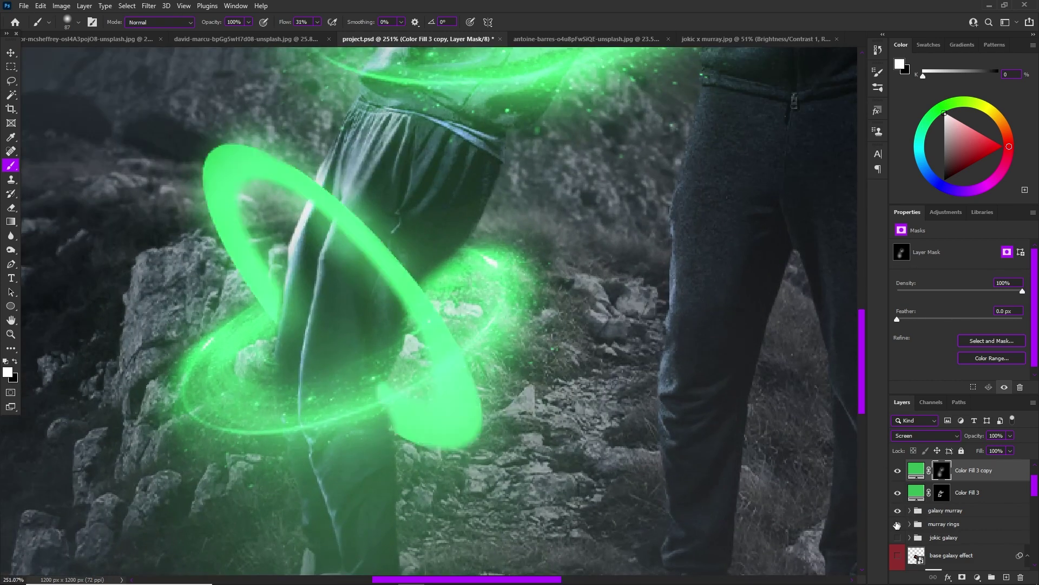
scroll(324, 330, "down", 3)
scroll(344, 351, "up", 3)
Step: Refine the Color Fill 3 copy glow around the lower leg ring with a larger soft brush, adding with white and reducing with black
right_click(348, 360, "alt")
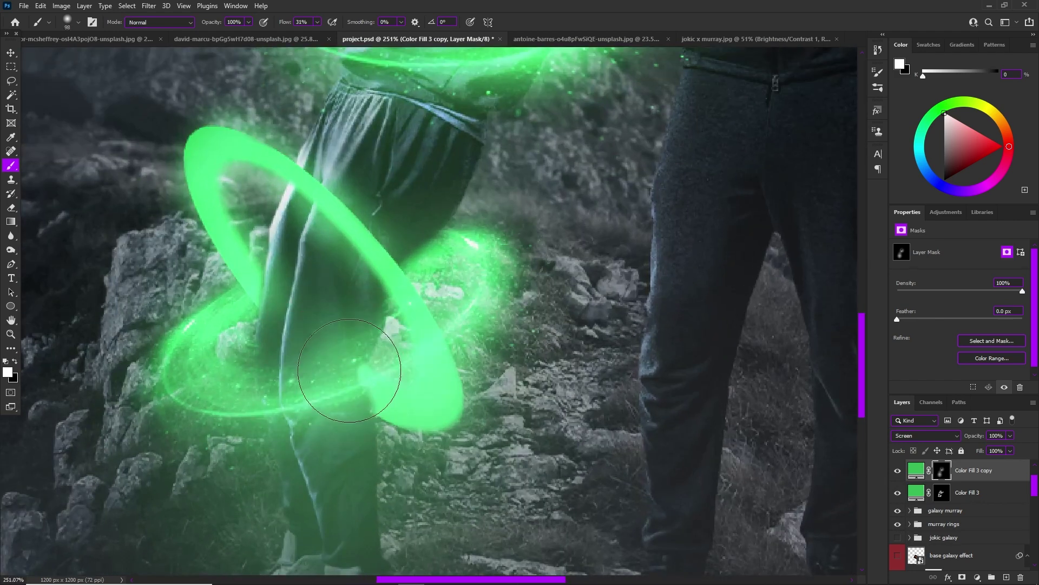
mouse_move(339, 373)
left_mouse_down()
mouse_move(233, 400)
mouse_move(292, 379)
left_mouse_up()
key("x")
mouse_move(271, 444)
left_mouse_down()
mouse_move(303, 346)
mouse_move(324, 368)
left_mouse_up()
Step: Paint extra glow with soft white over the lower leg ring and thigh on the Color Fill 3 mask
left_click(941, 492)
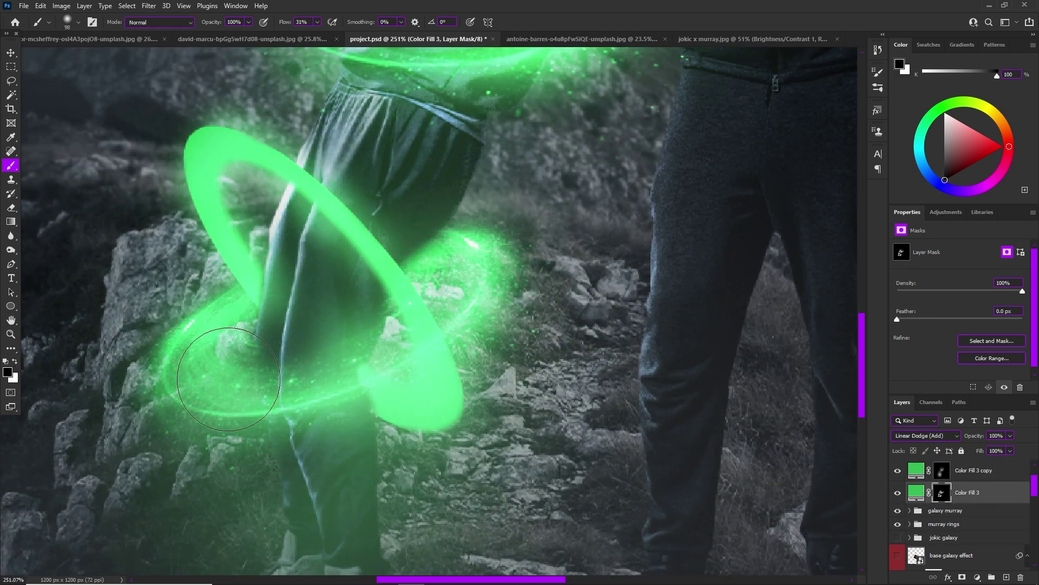
key("x")
left_click_drag(213, 352, 303, 260)
scroll(379, 563, "down", 3)
Step: Add a clipped Hue/Saturation adjustment above Exposure 8, colorized with hue 138 and saturation 41
key("v")
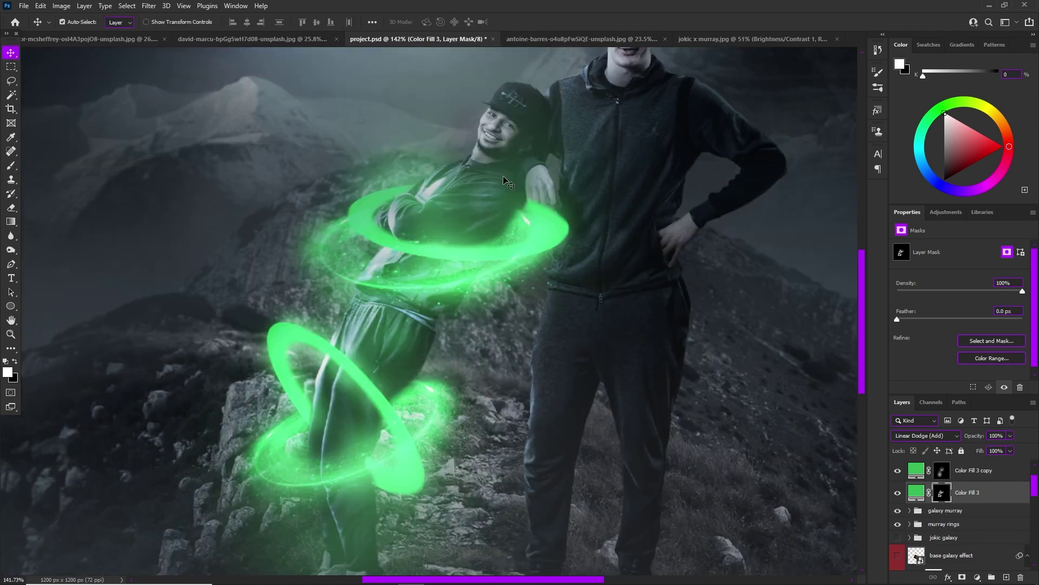
key("alt+bracketright")
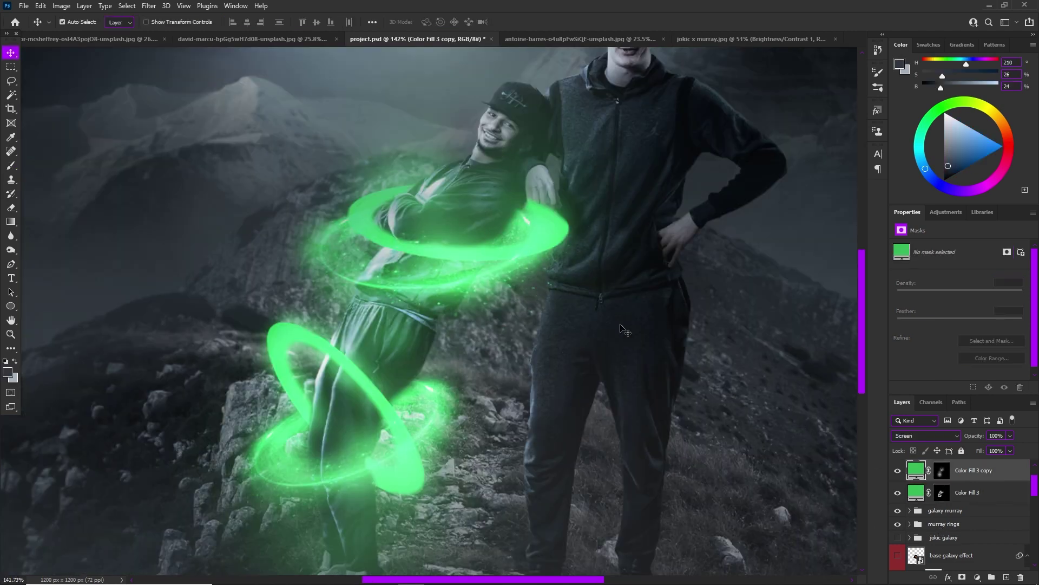
scroll(953, 514, "down", 3)
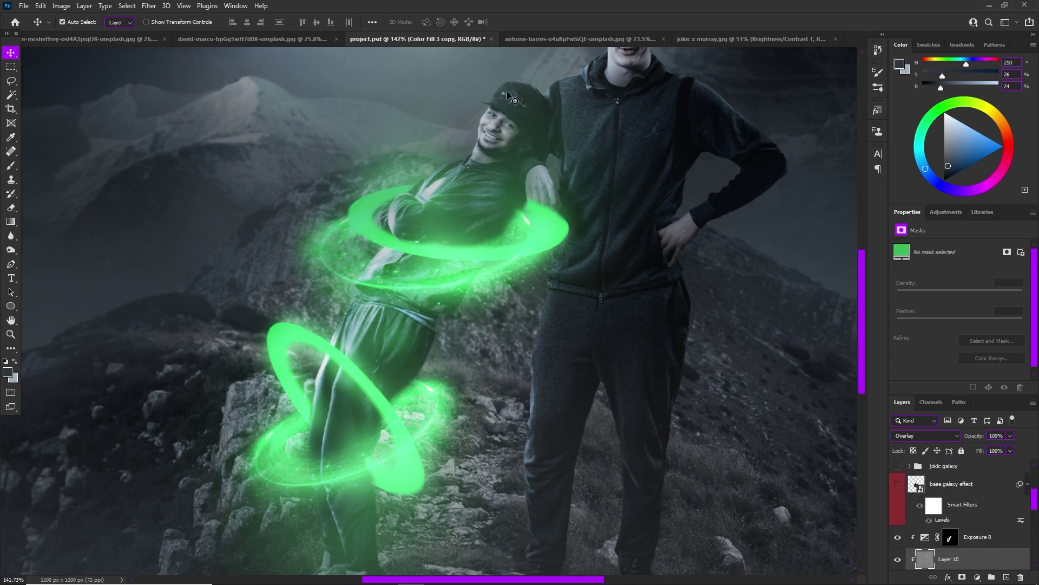
left_click(922, 528)
key("ctrl+alt+g")
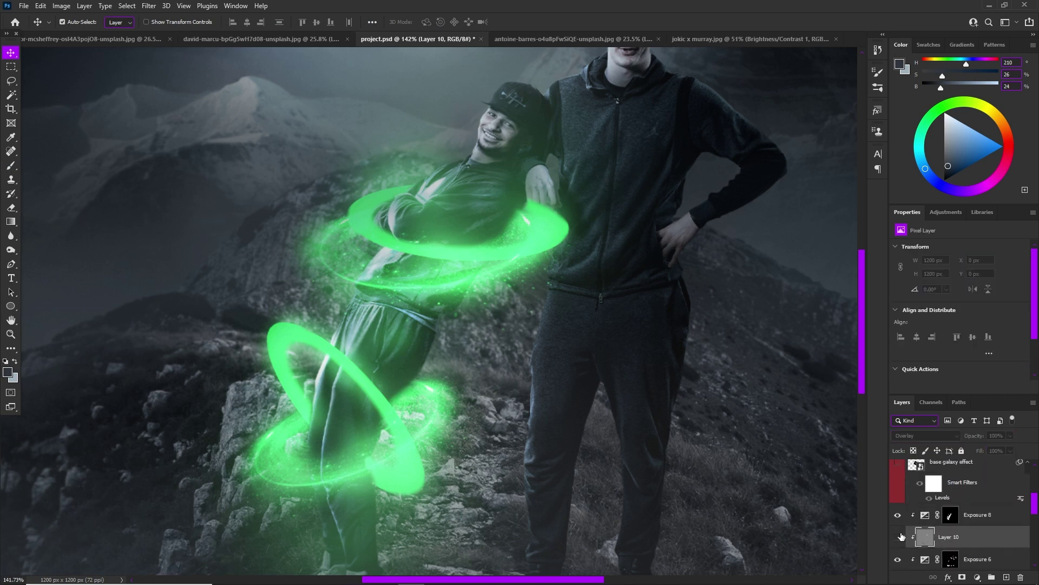
left_click(950, 514)
left_click(976, 576)
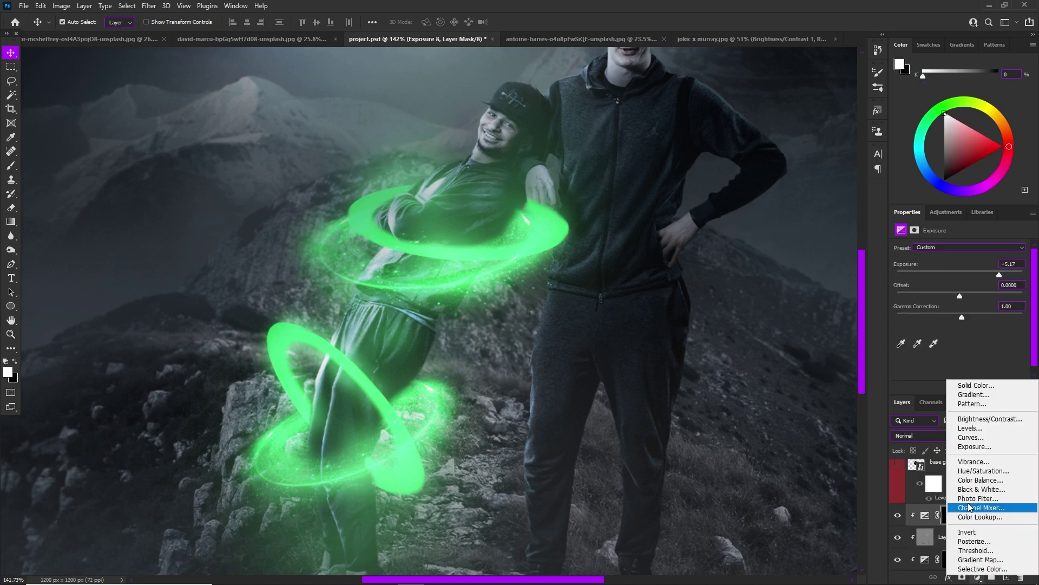
left_click(969, 479)
key("ctrl+alt+g")
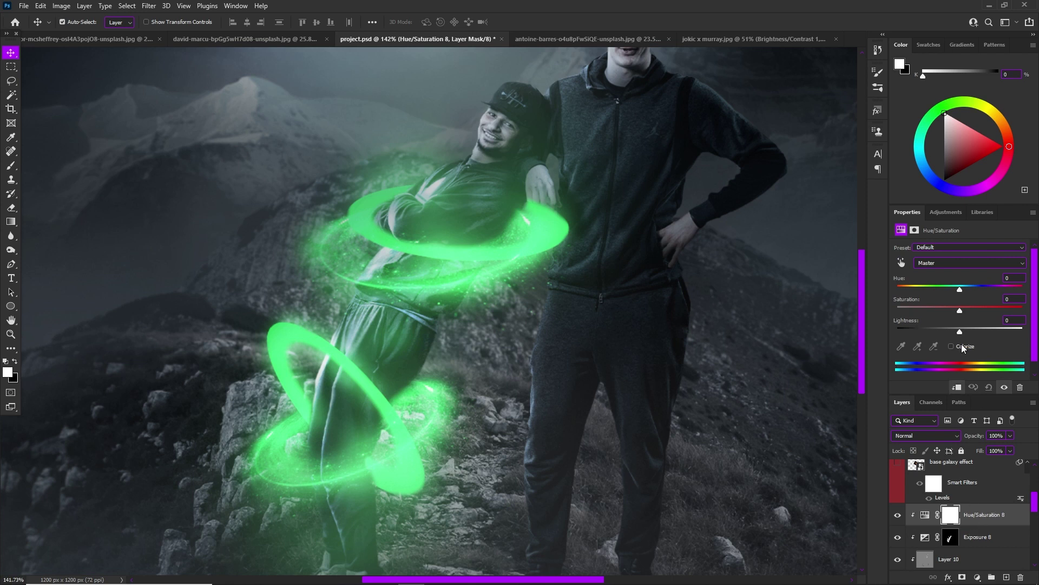
left_click(951, 346)
left_click_drag(922, 290, 941, 310)
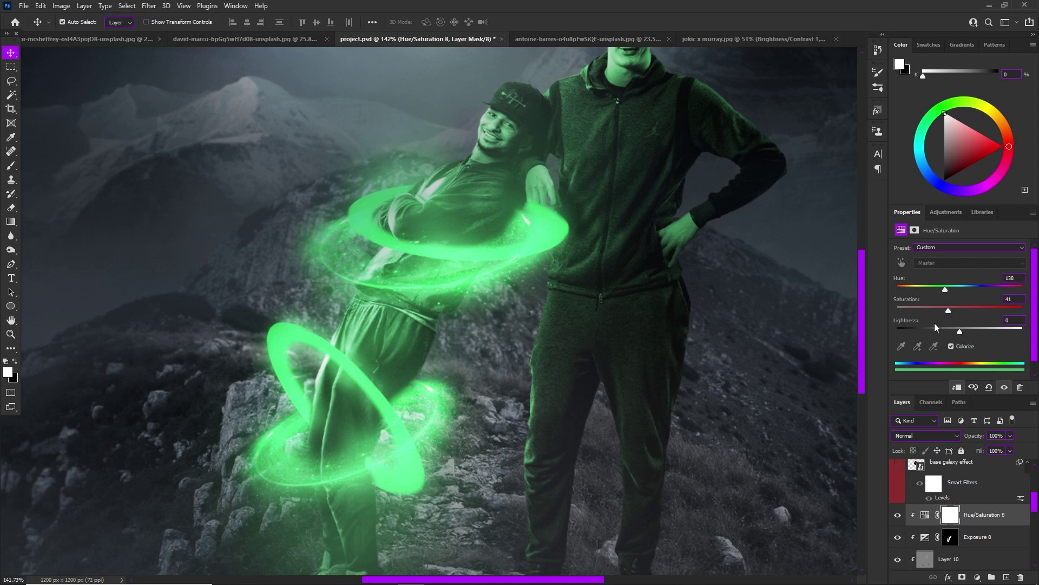
Step: Invert the Hue/Saturation 8 mask and paint the green tint back with soft white over the leaning man's arms and waist
left_click(969, 525)
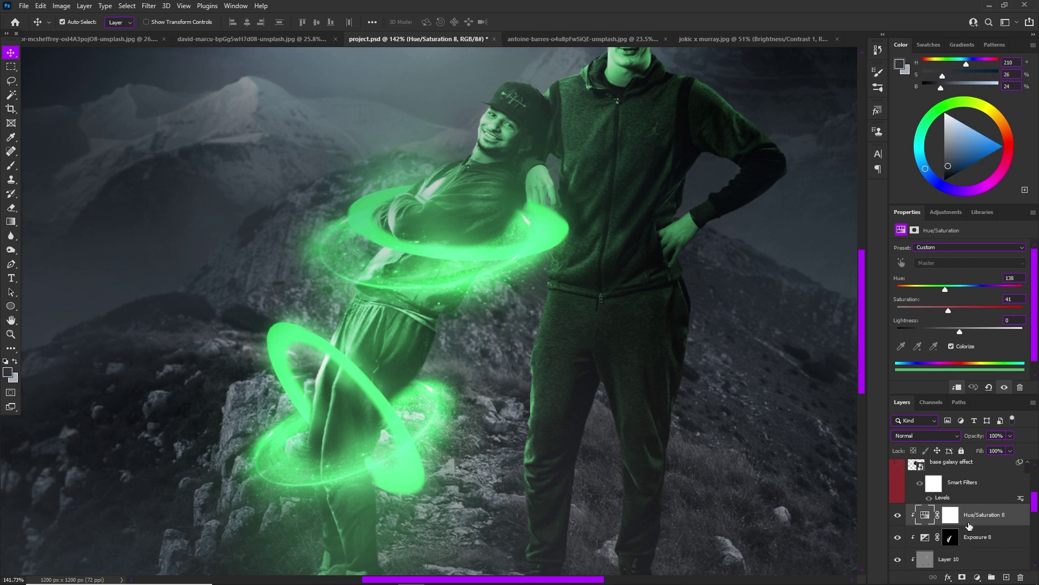
left_click(952, 522)
key("ctrl+i")
key("b")
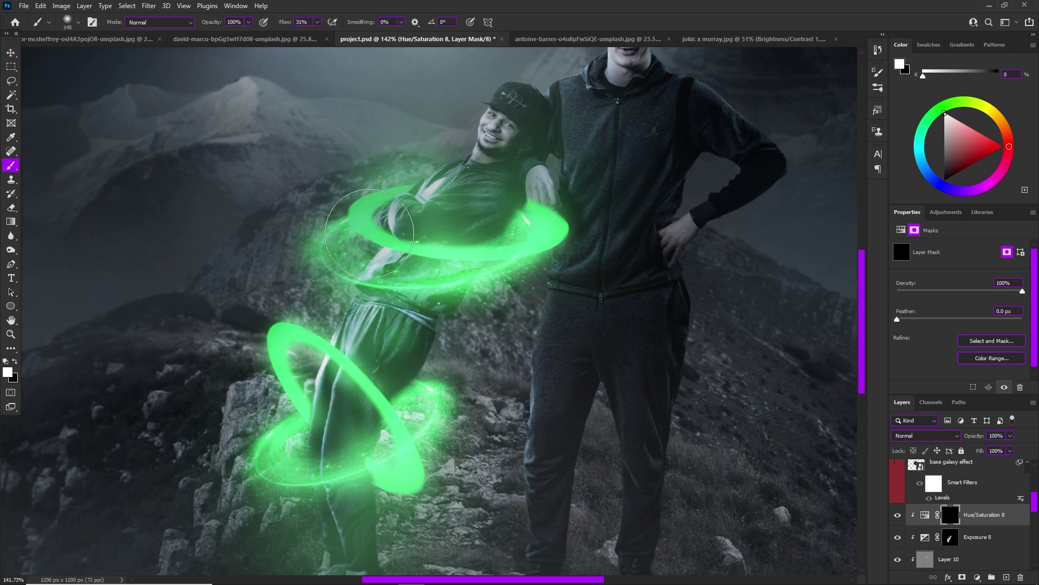
left_click(430, 200)
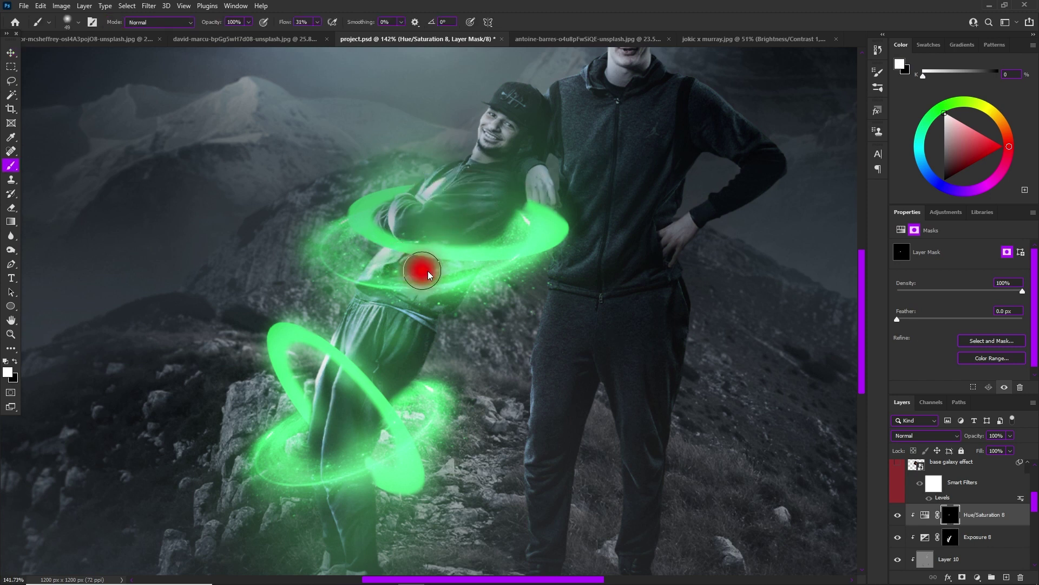
left_click(444, 311)
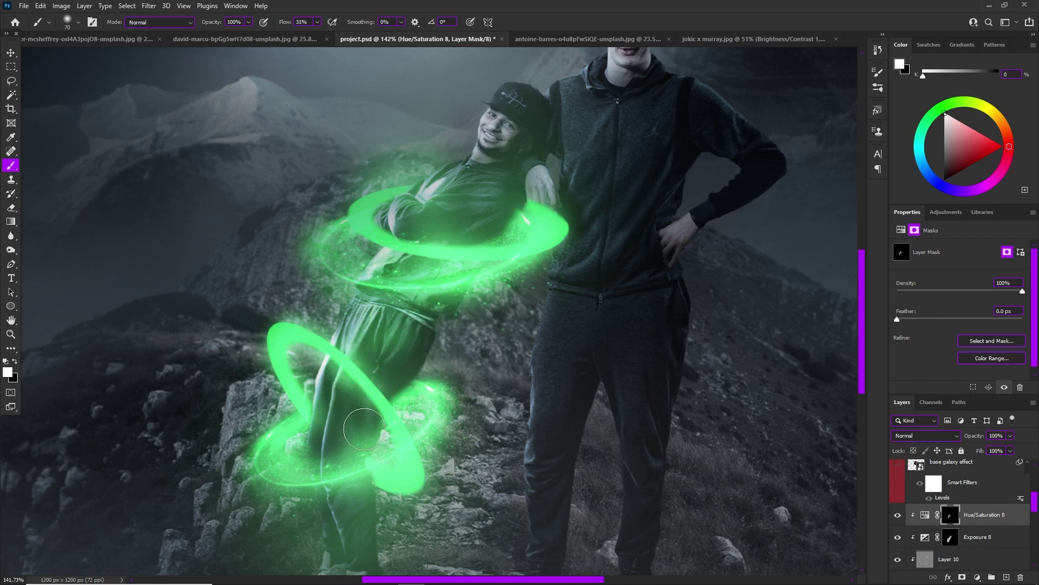
Step: Extend the Hue/Saturation 8 mask along the leaning man's legs and upper body with a soft brush
key("x")
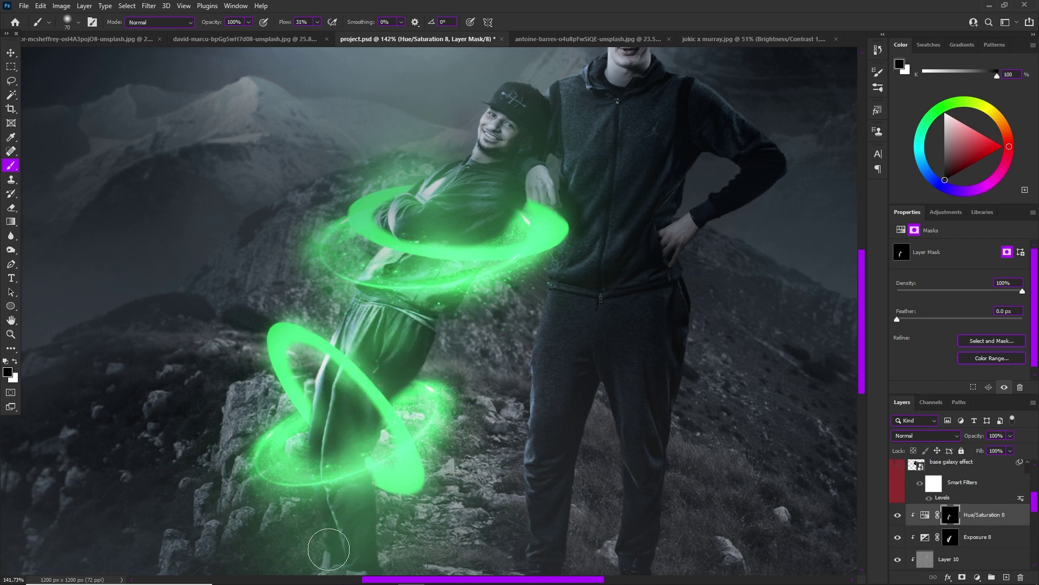
key("x")
scroll(315, 382, "down", 5)
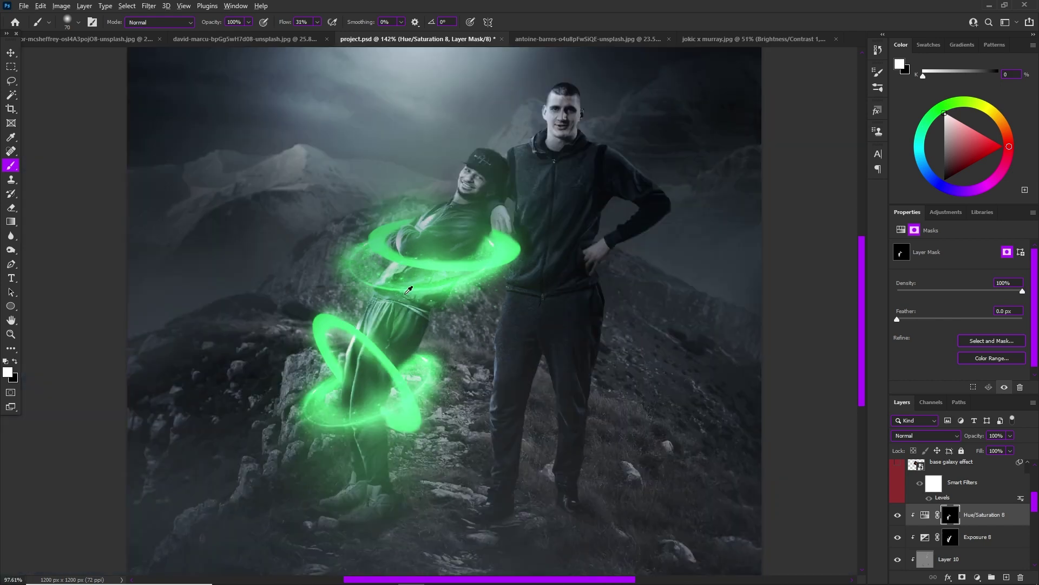
scroll(453, 300, "up", 6)
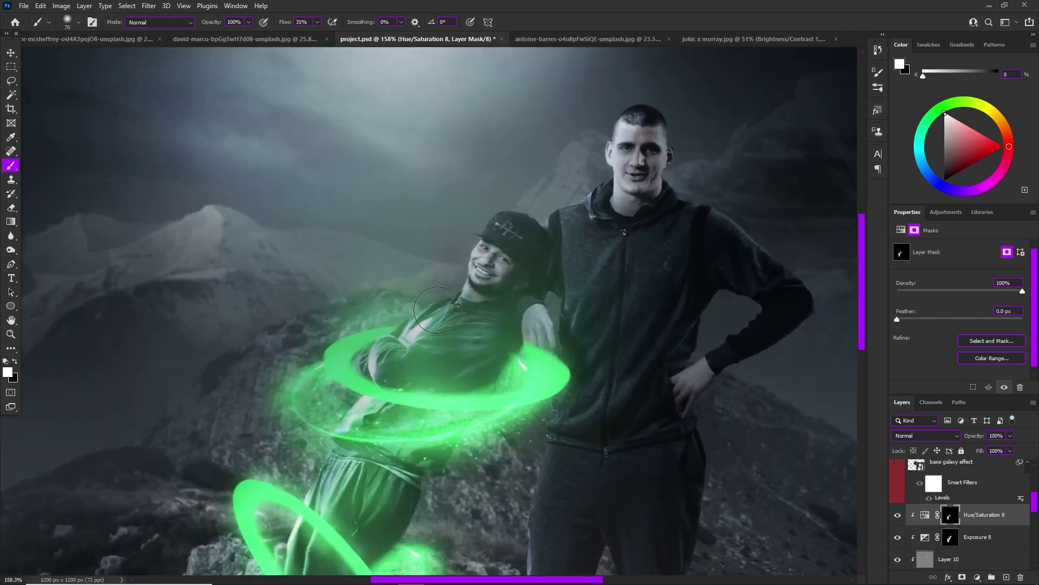
key("x")
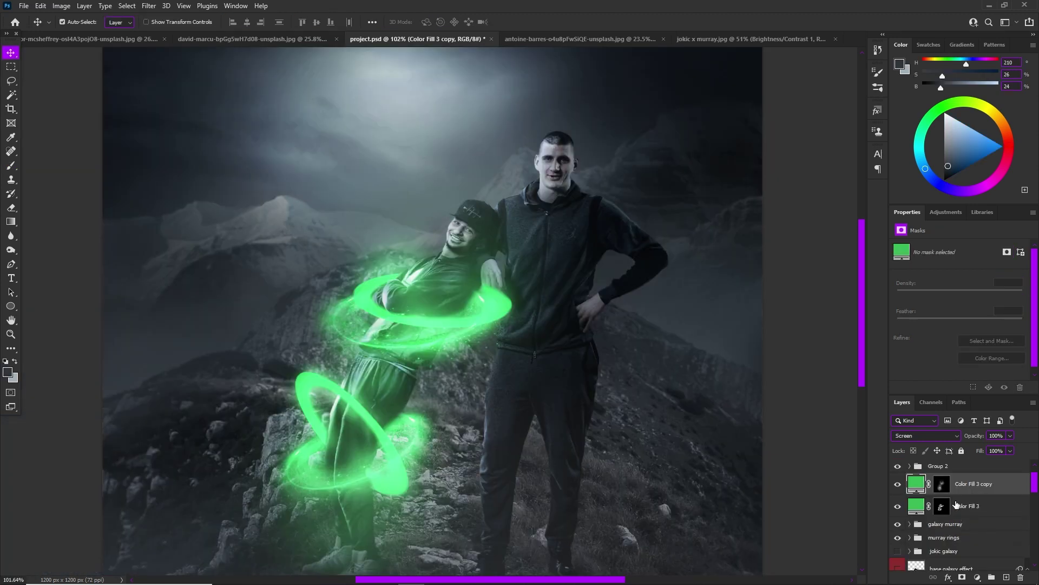
Step: Add a Color Balance adjustment above Color Fill 3 copy with midtones at cyan-red +4, magenta-green +44 and yellow-blue +13
left_click(977, 577)
left_click(974, 485)
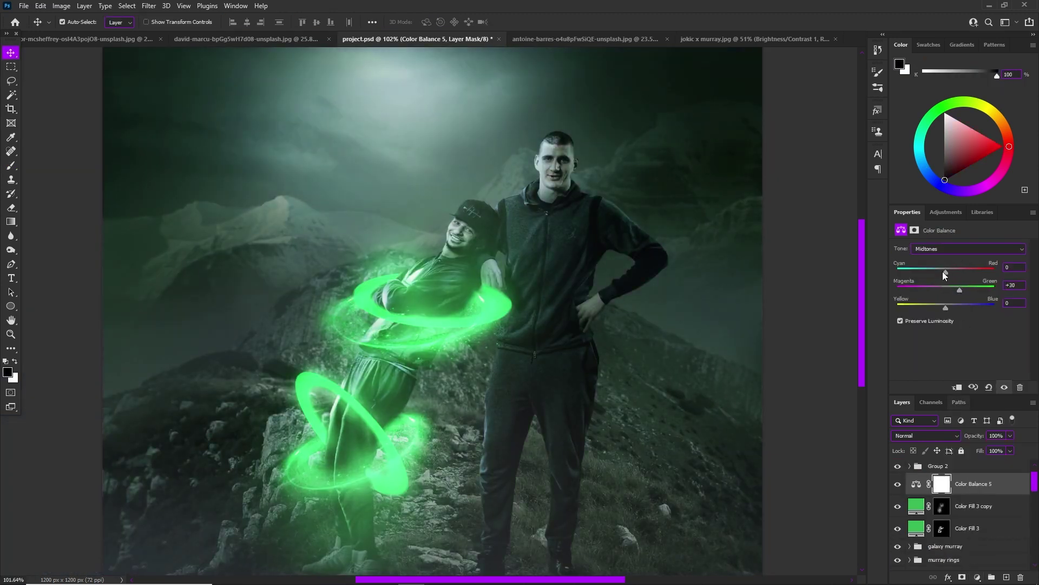
left_click_drag(943, 271, 934, 273)
key("ctrl")
left_click(916, 484)
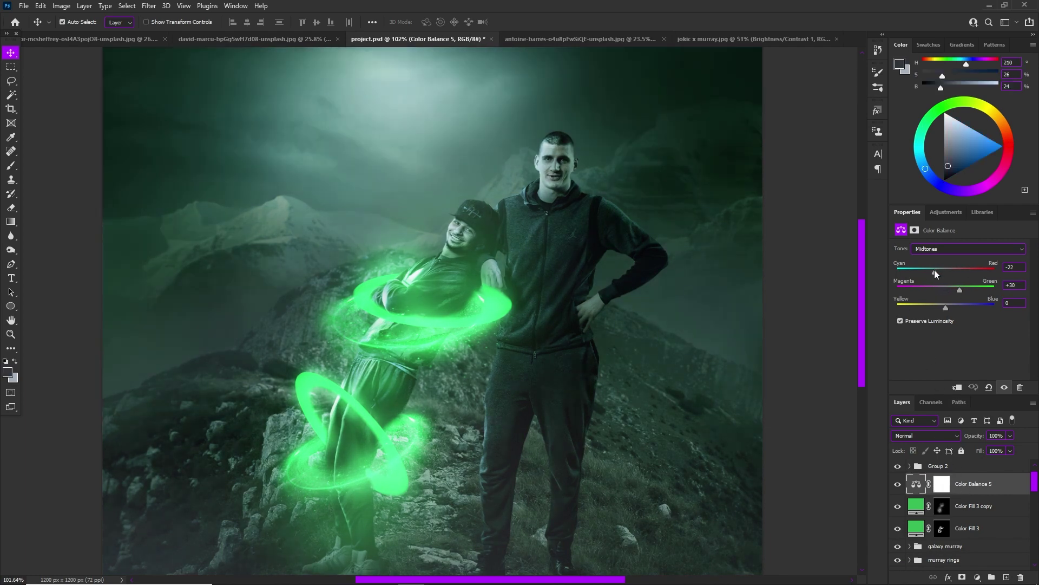
left_click_drag(934, 269, 948, 269)
left_click_drag(948, 308, 953, 306)
Step: Invert the Color Balance 5 mask and paint the tint back with a large soft white brush around the leaning man and nearby rocks
left_click(942, 483)
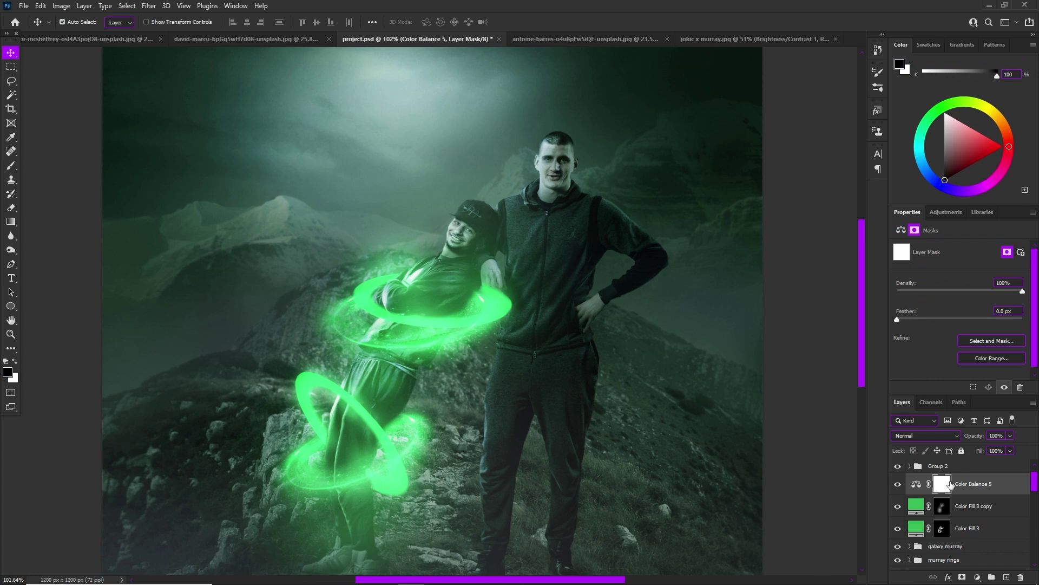
key("ctrl+i")
key("x")
key("b")
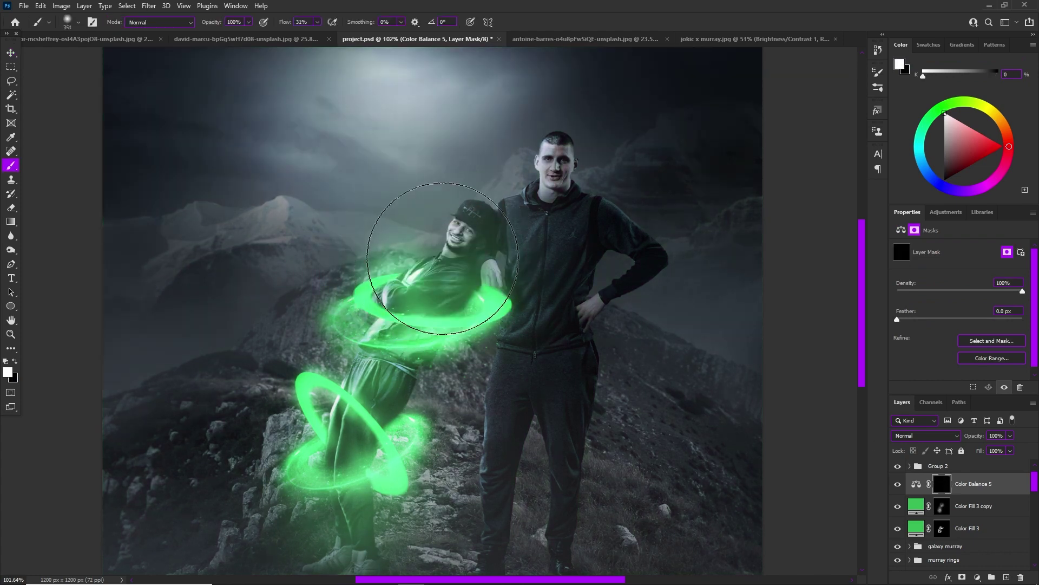
mouse_move(442, 258)
left_mouse_down()
mouse_move(455, 249)
mouse_move(455, 270)
mouse_move(381, 454)
mouse_move(401, 504)
left_mouse_up()
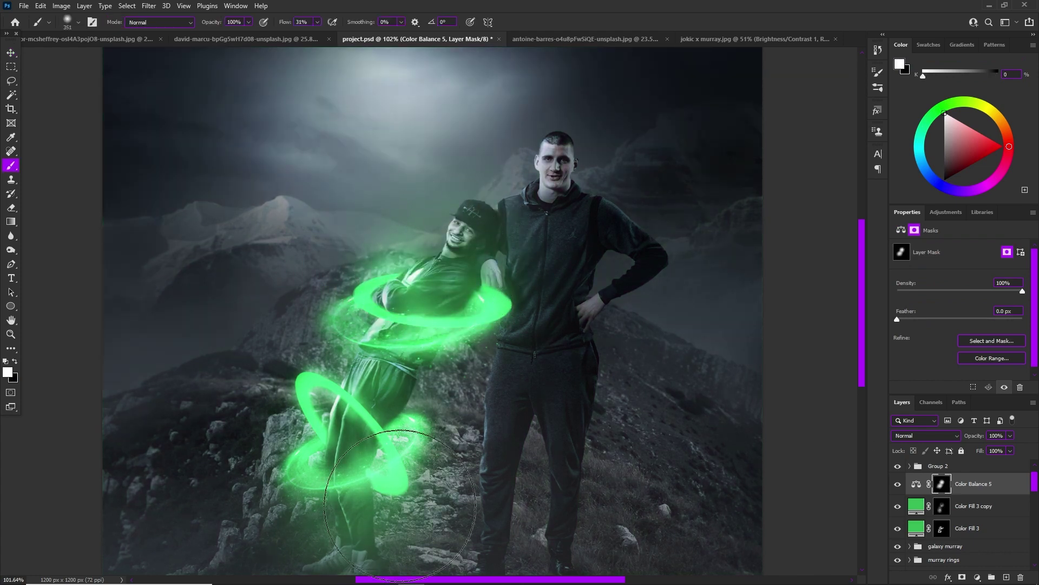
scroll(453, 429, "down", 3)
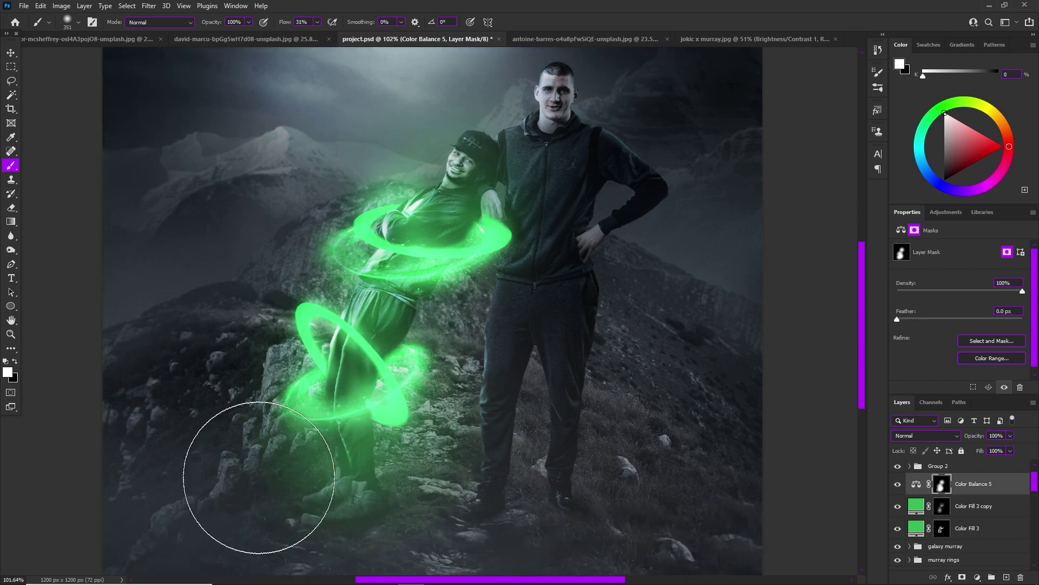
left_click_drag(259, 477, 239, 390)
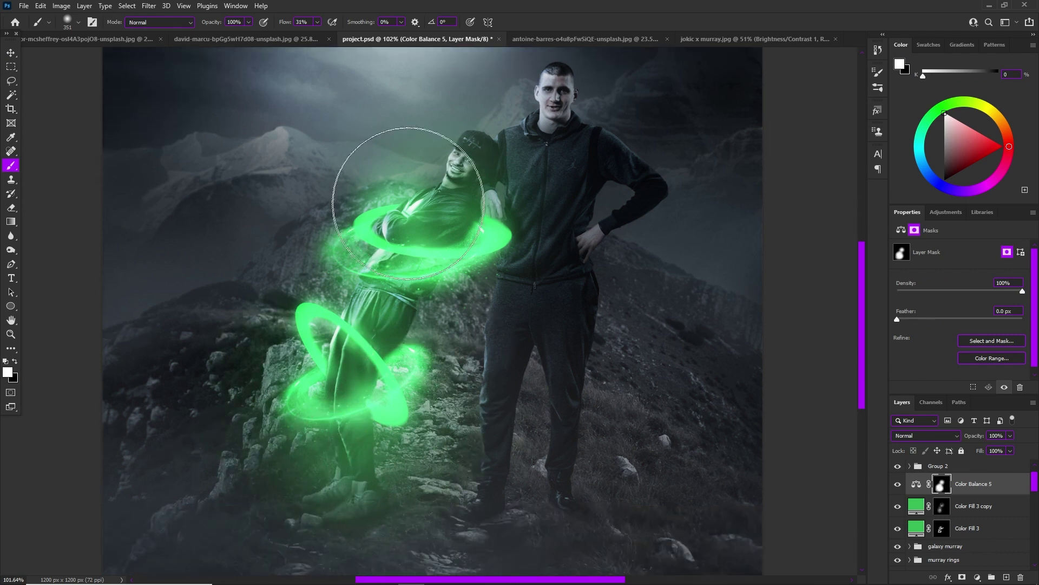
Step: Raise the magenta-green midtones of Color Balance 5 to +47
left_click(916, 484)
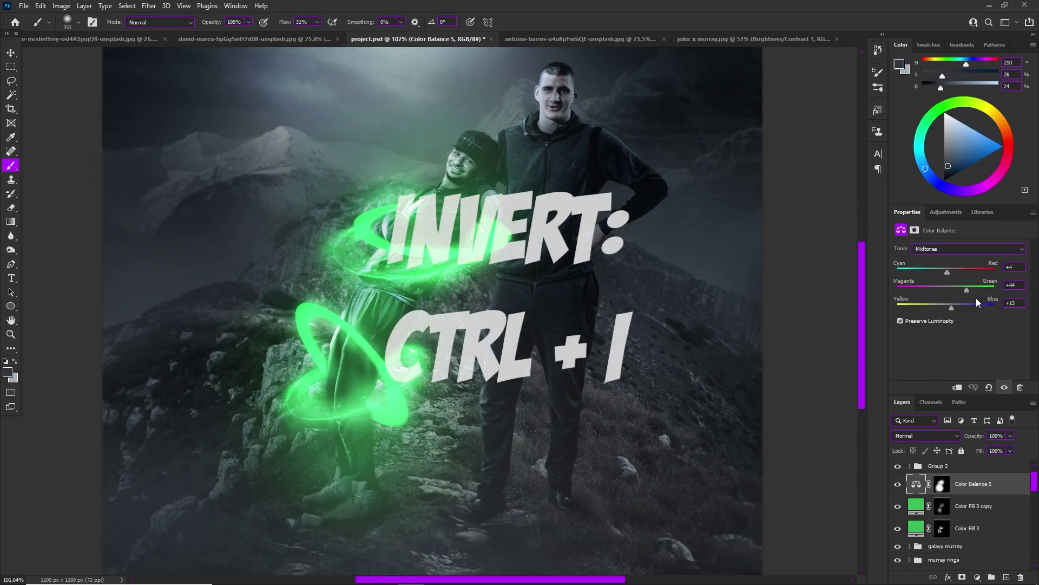
left_click_drag(974, 285, 969, 286)
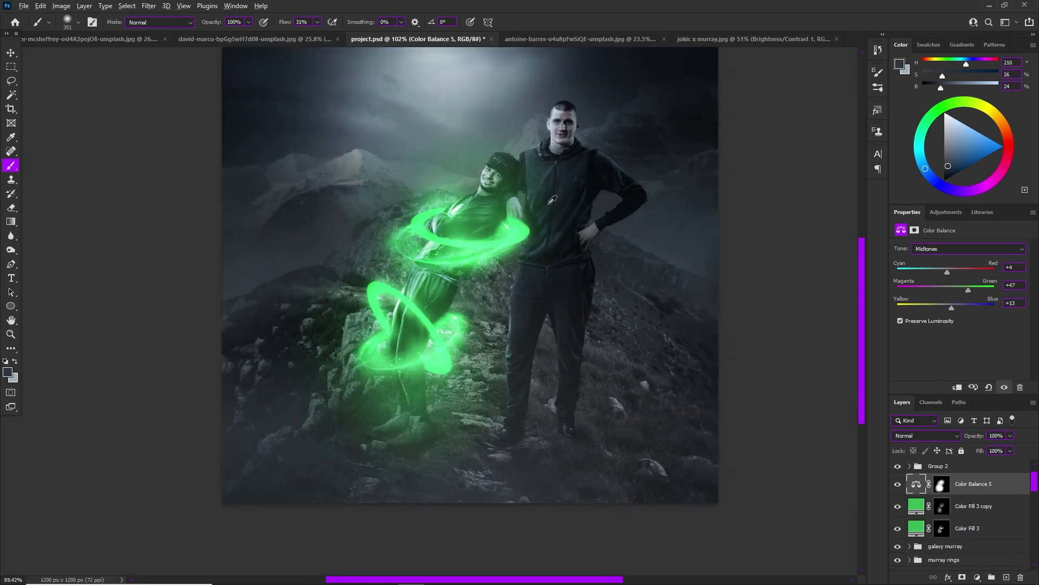
scroll(552, 199, "down", 3)
scroll(488, 271, "up", 4)
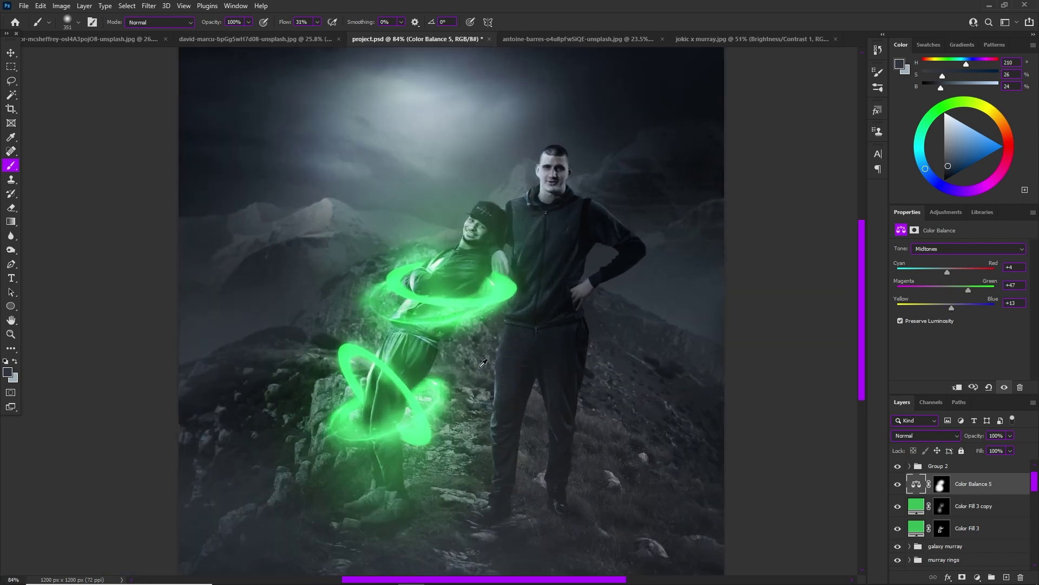
Step: Select the Group 1 copy 2 background layer and toggle its visibility to examine what it contains
key("v")
scroll(420, 350, "down", 3)
scroll(420, 350, "up", 4)
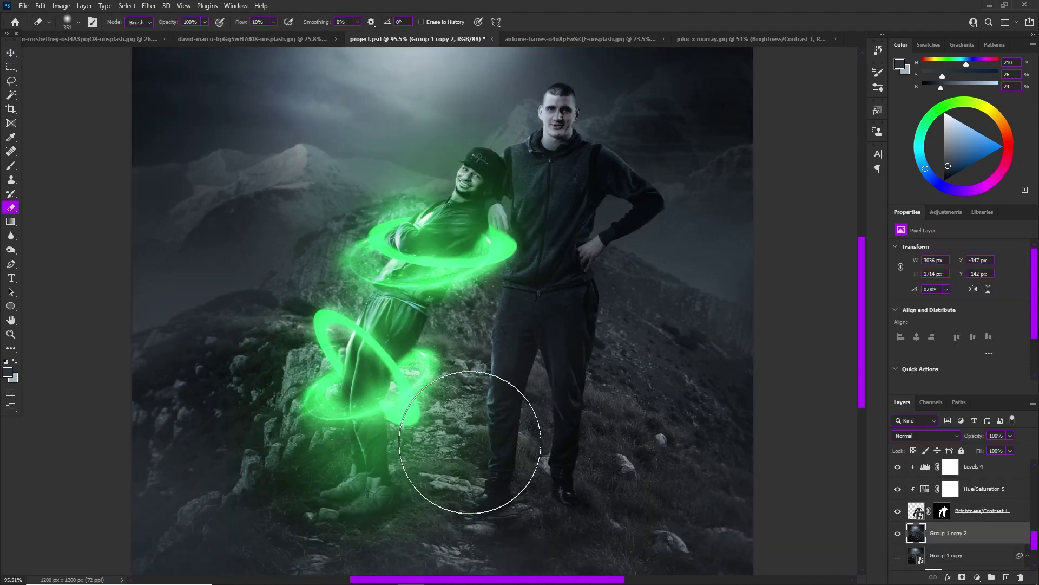
scroll(371, 452, "down", 2)
scroll(359, 429, "up", 3)
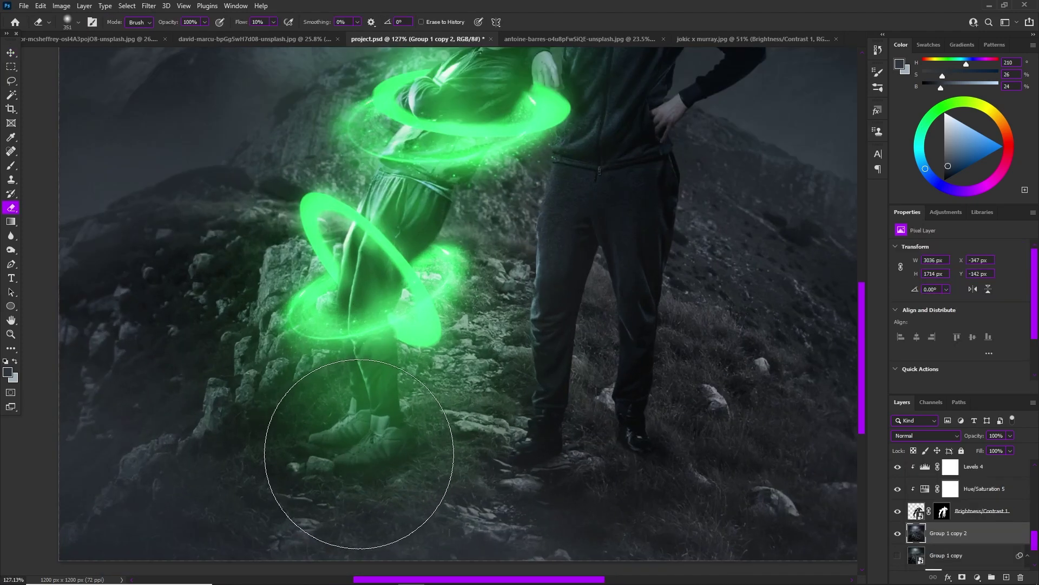
scroll(367, 382, "down", 3)
scroll(367, 382, "down", 1)
left_click(898, 533)
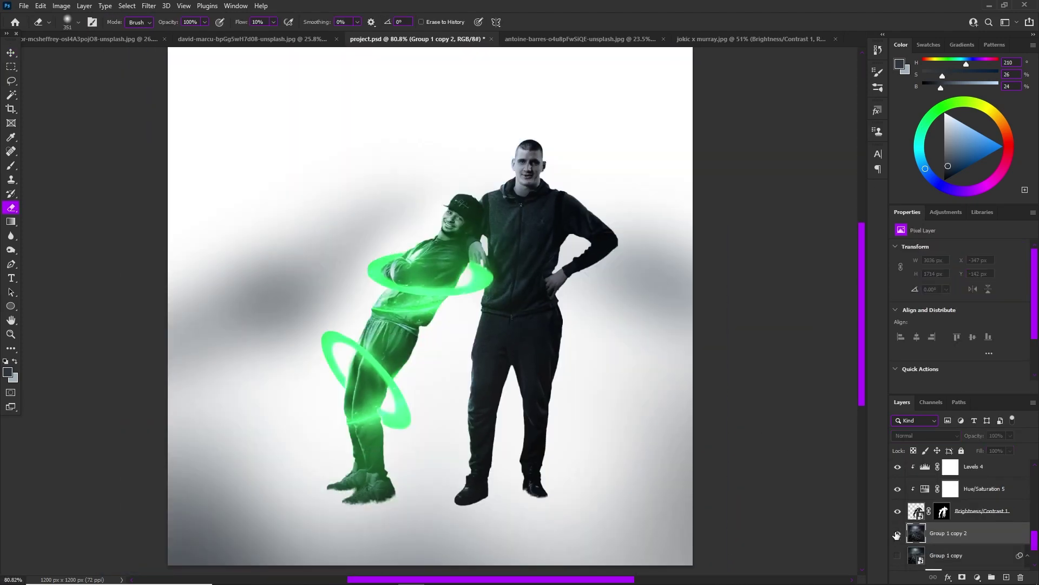
left_click(898, 533)
scroll(515, 423, "down", 1)
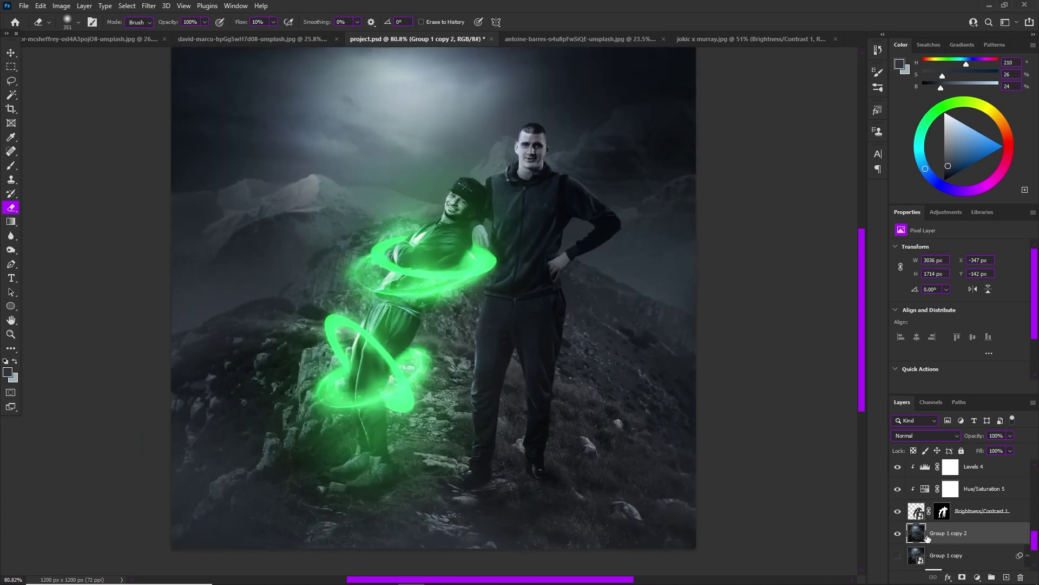
left_click(897, 533)
left_click(897, 534)
Step: Add an Exposure adjustment clipped to Group 1 copy 2 with exposure set to +4.48
left_click(976, 577)
left_click(964, 440)
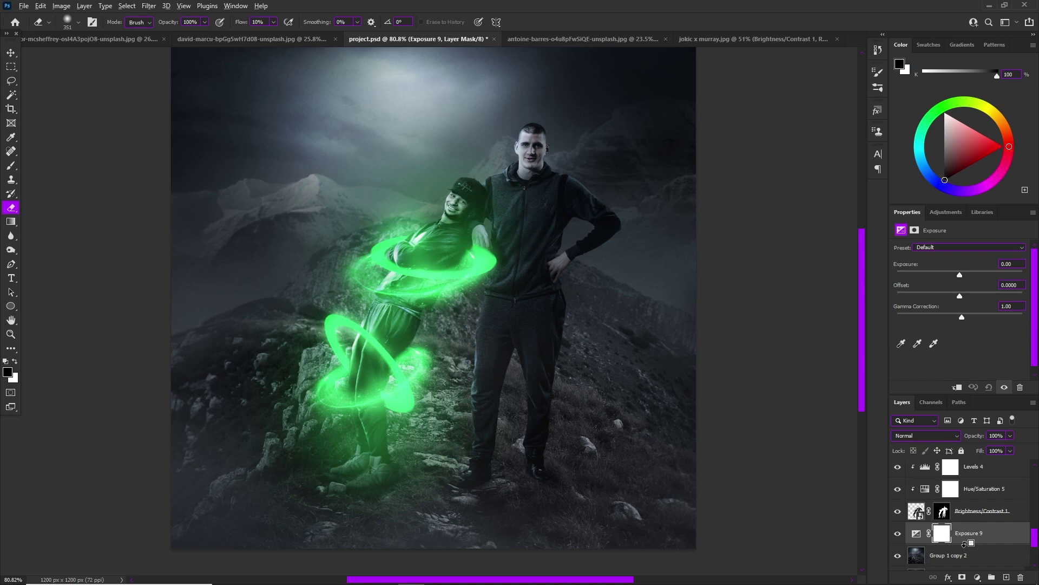
left_click(964, 543, "alt")
left_click_drag(956, 272, 999, 270)
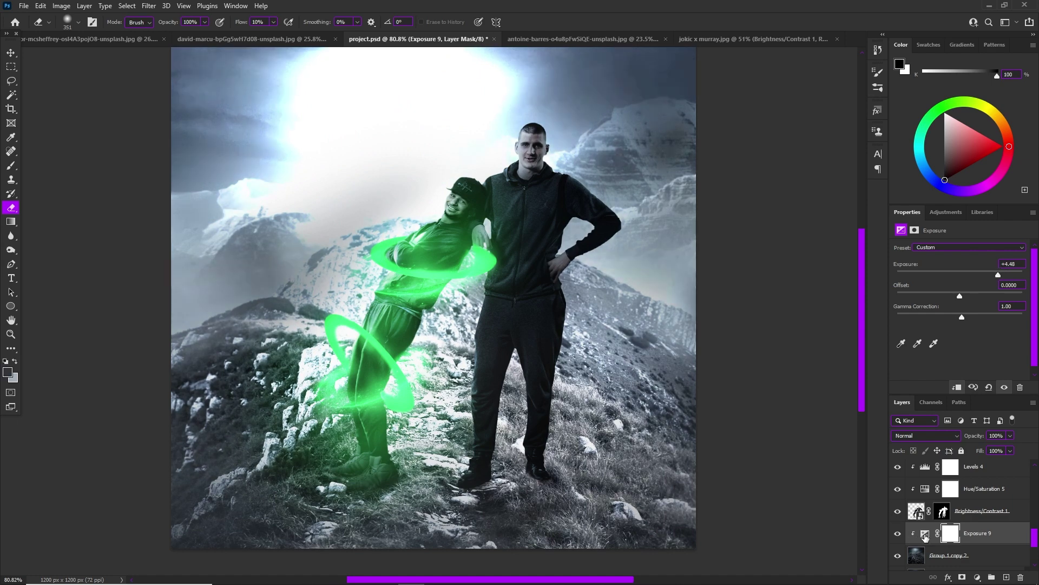
Step: Split the underlying layer's black Blend If point to 0 / 49 in the blending options of Exposure 9
left_click(925, 535)
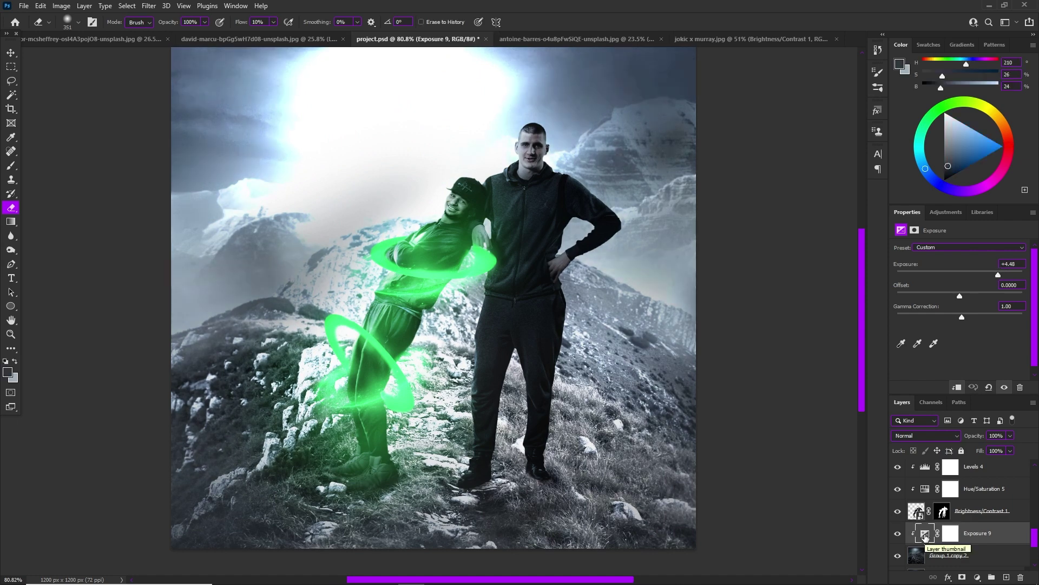
right_click(925, 536)
left_click(921, 321)
left_click_drag(763, 480, 723, 486)
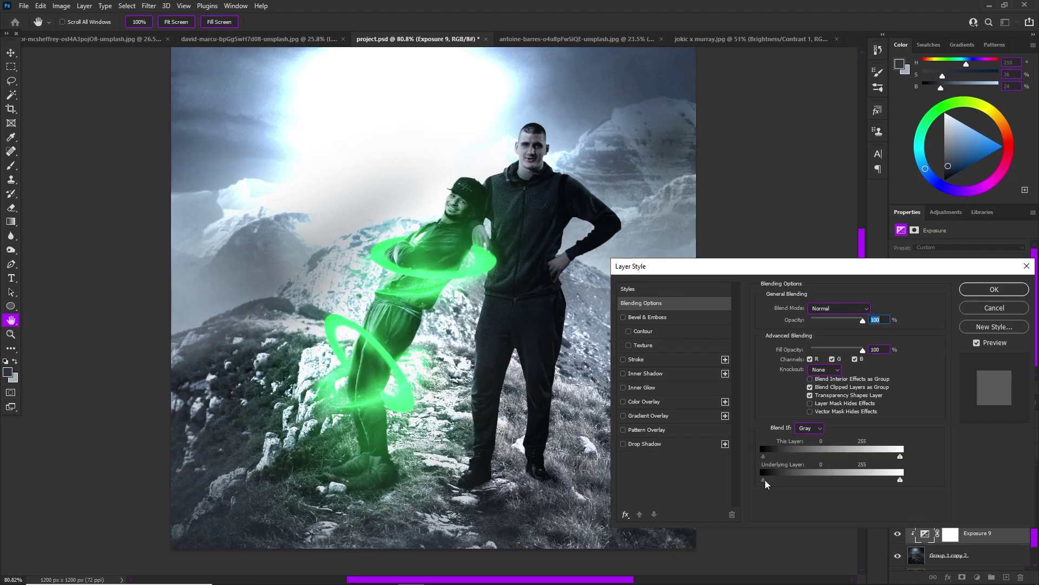
left_click_drag(763, 480, 791, 484)
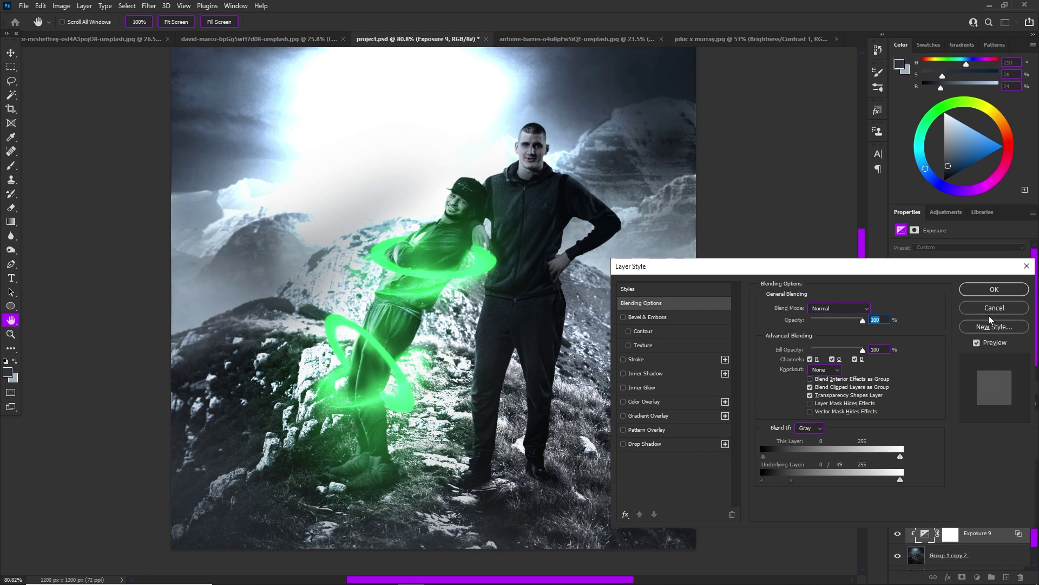
left_click(995, 289)
Step: Invert the Exposure 9 mask and flatten the soft round brush tip into a wide horizontal ellipse
left_click(951, 535)
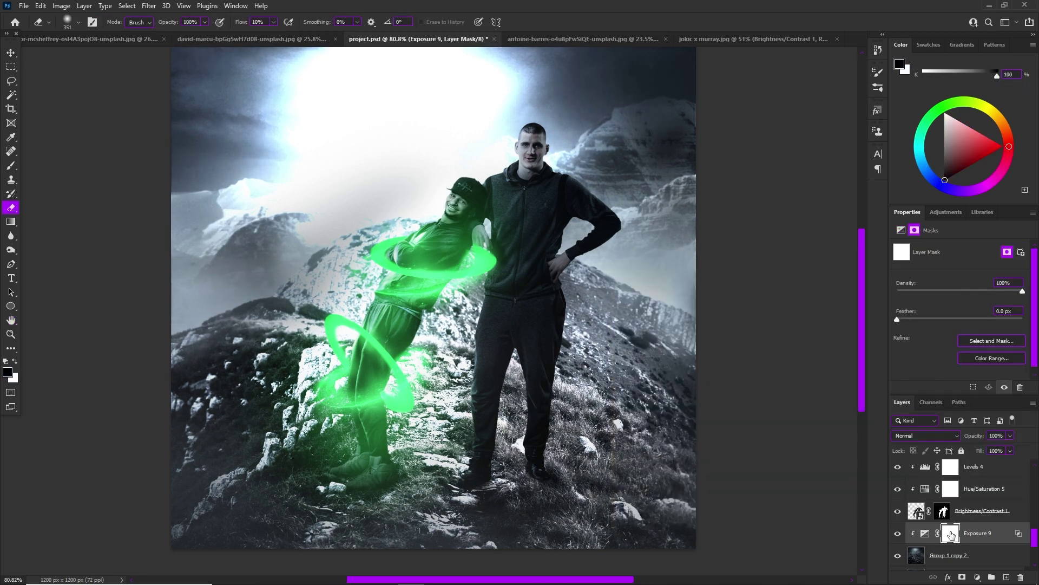
key("ctrl+i")
key("b")
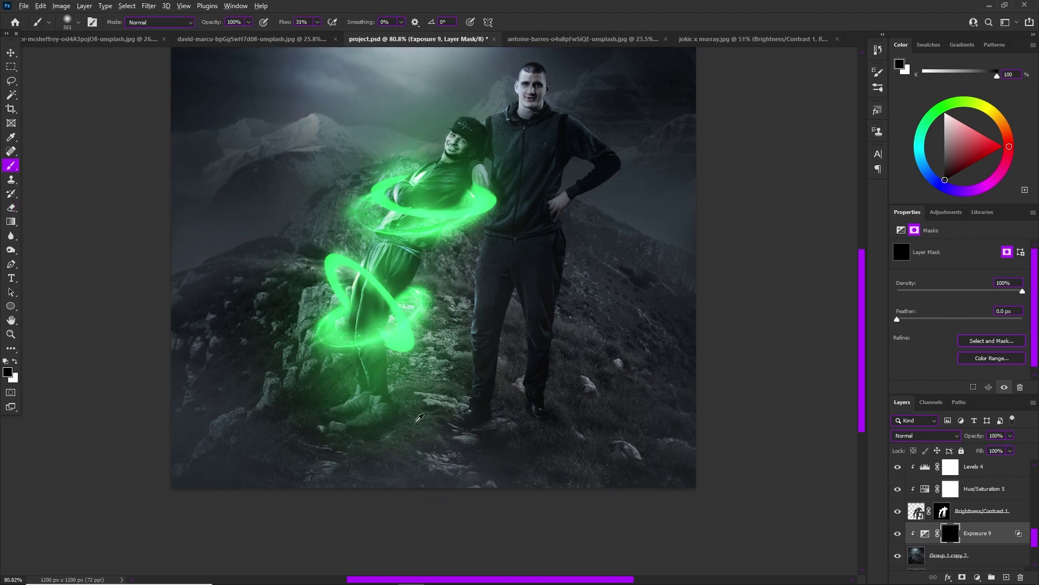
scroll(420, 558, "up", 3)
right_click(413, 312)
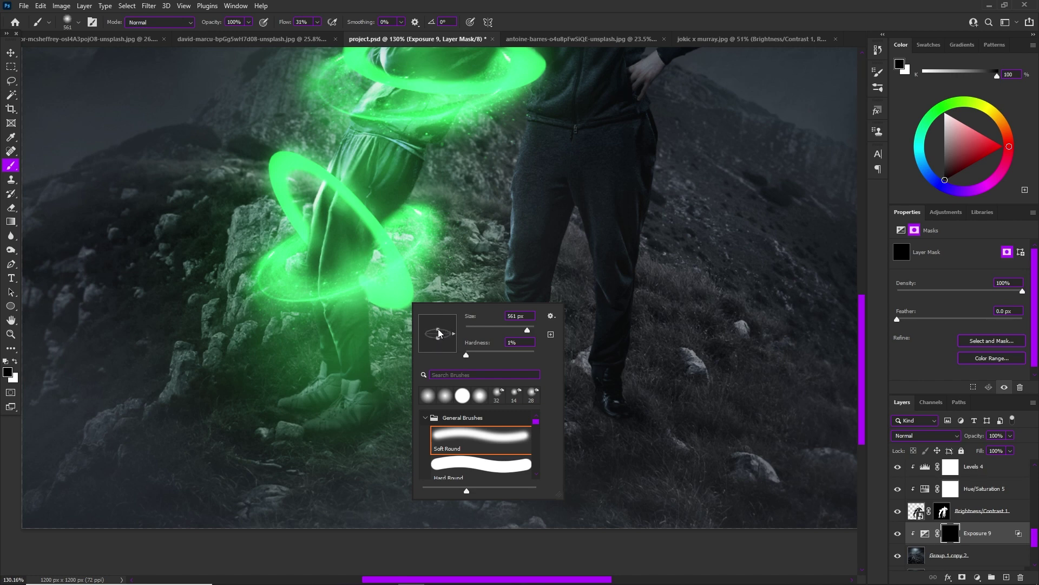
key("Escape")
Step: Resize the flattened soft brush and paint white on the Exposure 9 mask to brighten the ground around the leaning man's feet
scroll(232, 417, "up", 5)
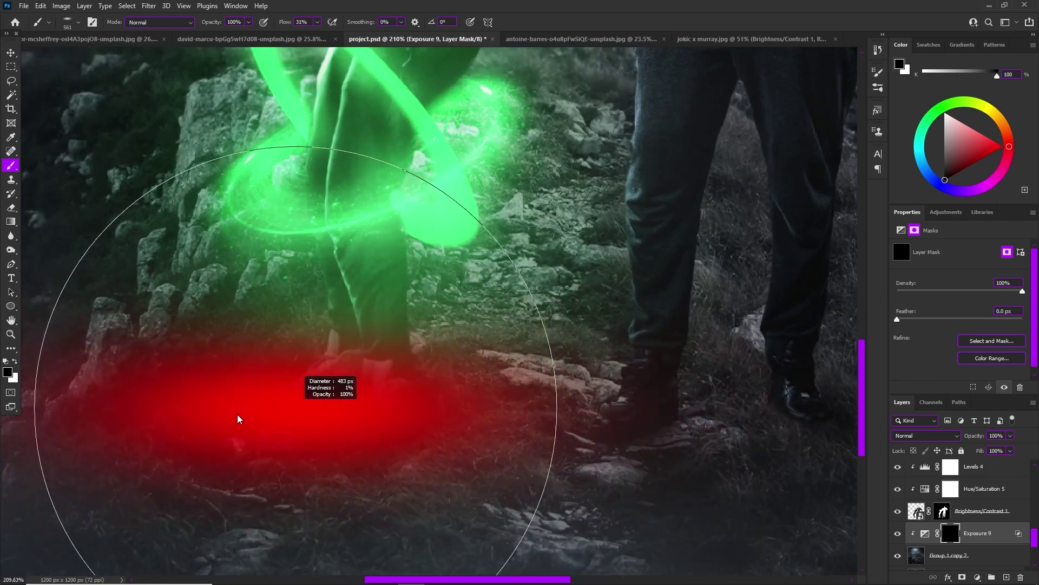
scroll(278, 406, "down", 5)
scroll(316, 394, "up", 3)
key("x")
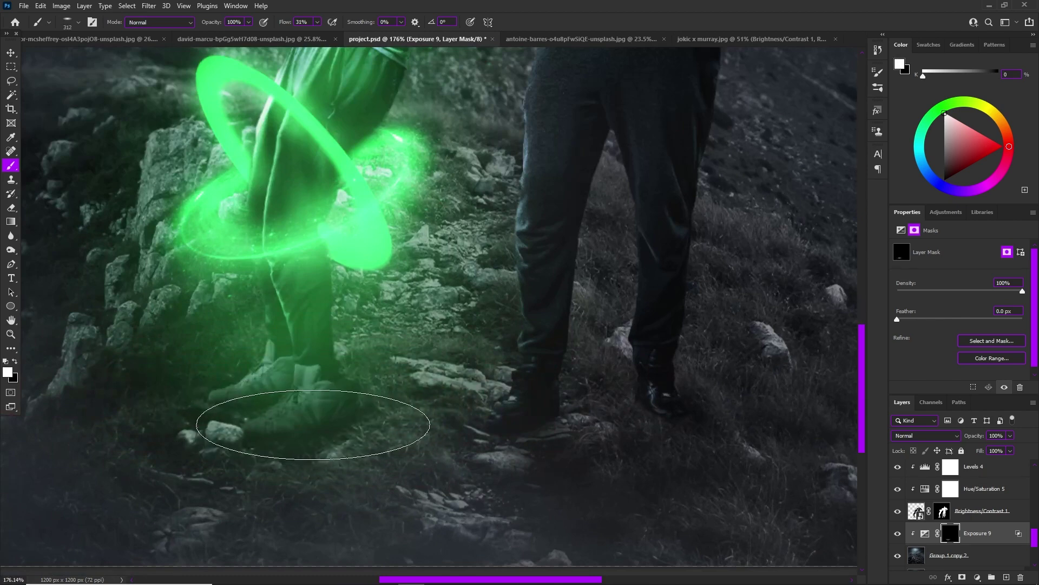
scroll(335, 438, "down", 4)
scroll(341, 433, "up", 3)
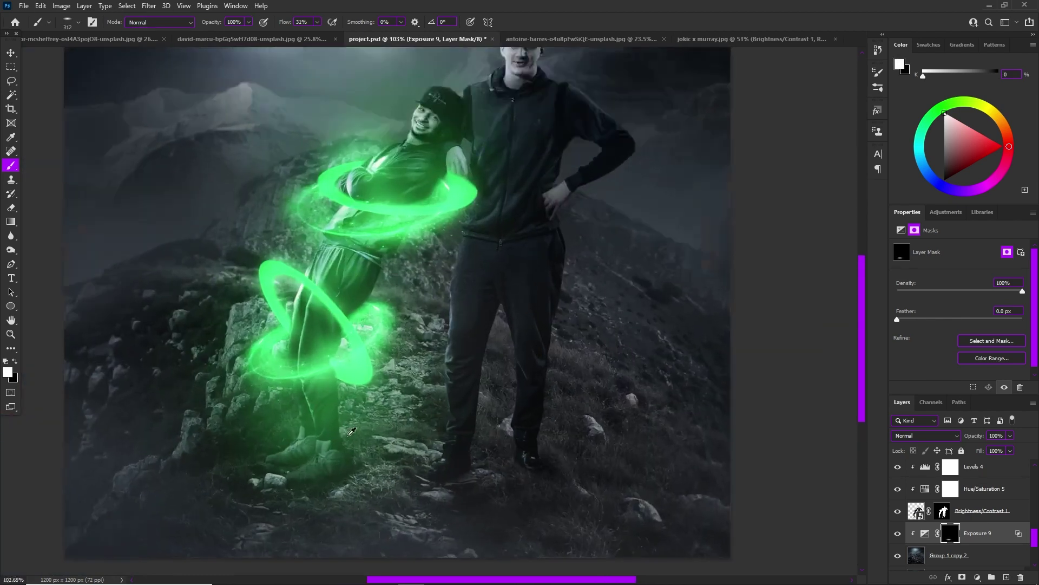
scroll(388, 552, "down", 2)
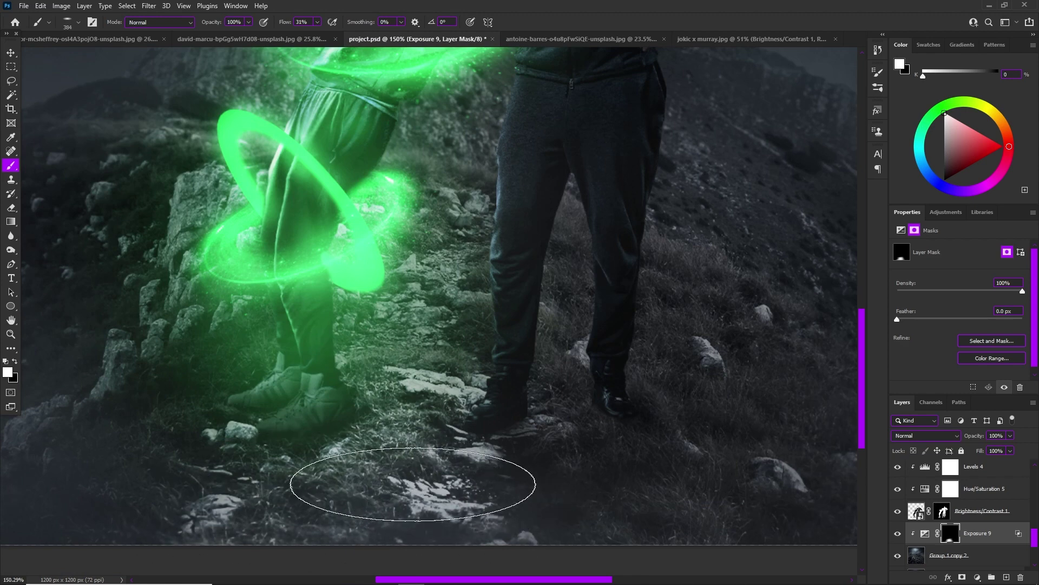
left_click_drag(382, 476, 374, 476)
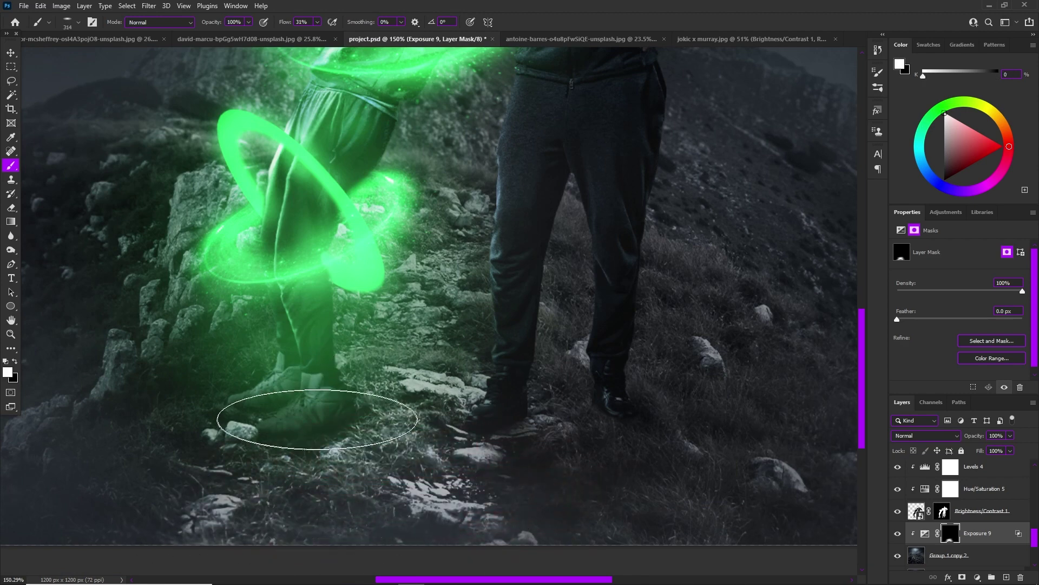
Step: Touch up the Exposure 9 mask around the leaning man's shoes, shrinking the elliptical brush to about 70 px and switching to black
left_click_drag(313, 425, 346, 425)
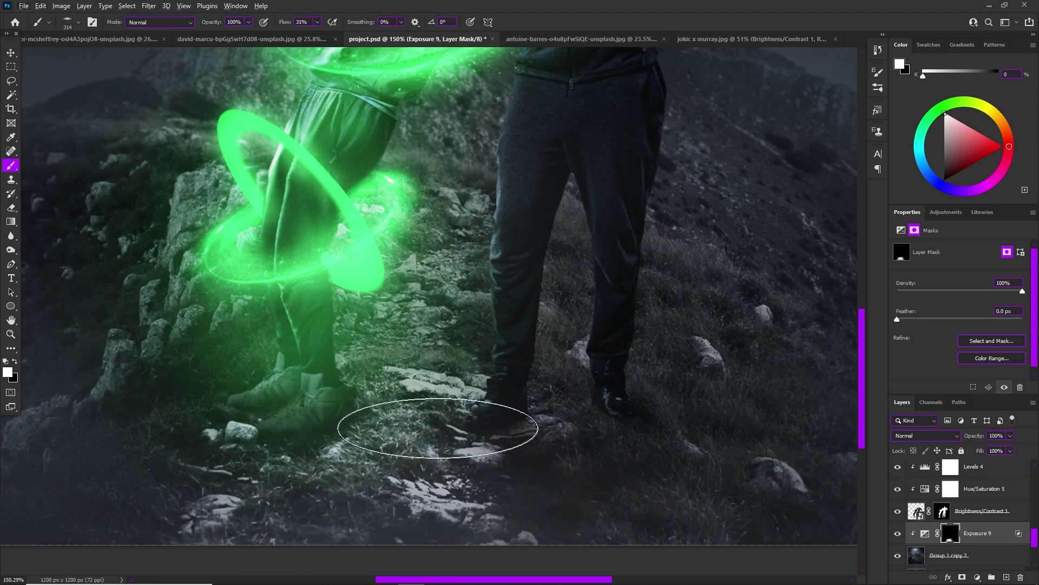
scroll(378, 476, "down", 3)
scroll(363, 444, "up", 3)
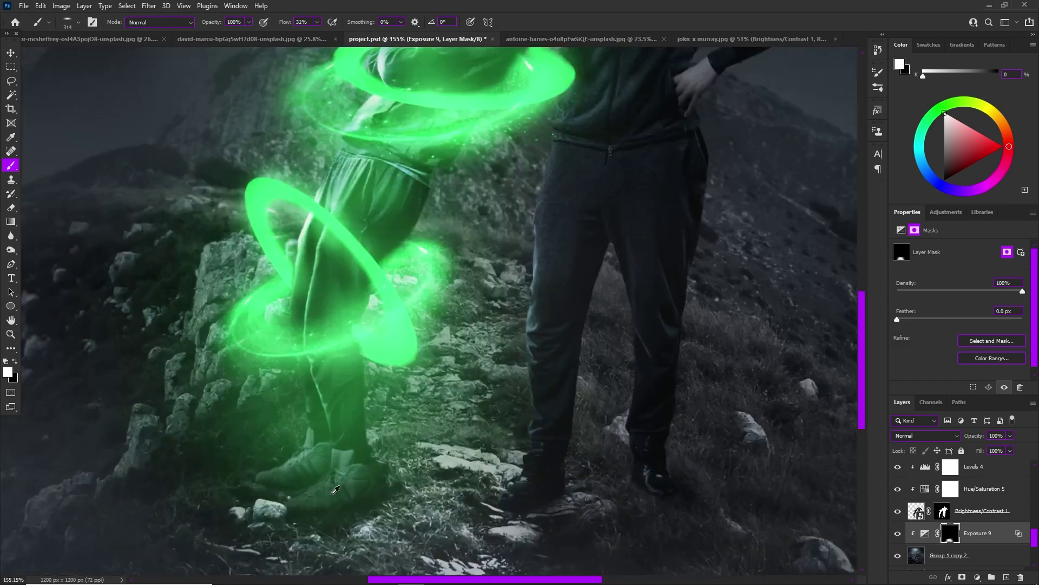
left_click_drag(277, 491, 235, 515)
key("x")
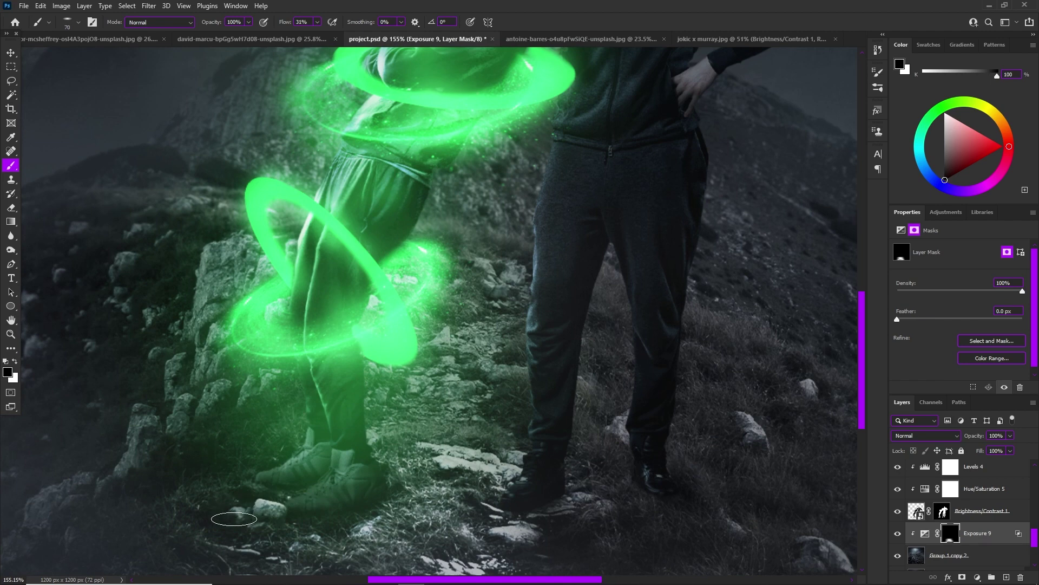
scroll(218, 529, "down", 4)
scroll(249, 498, "up", 4)
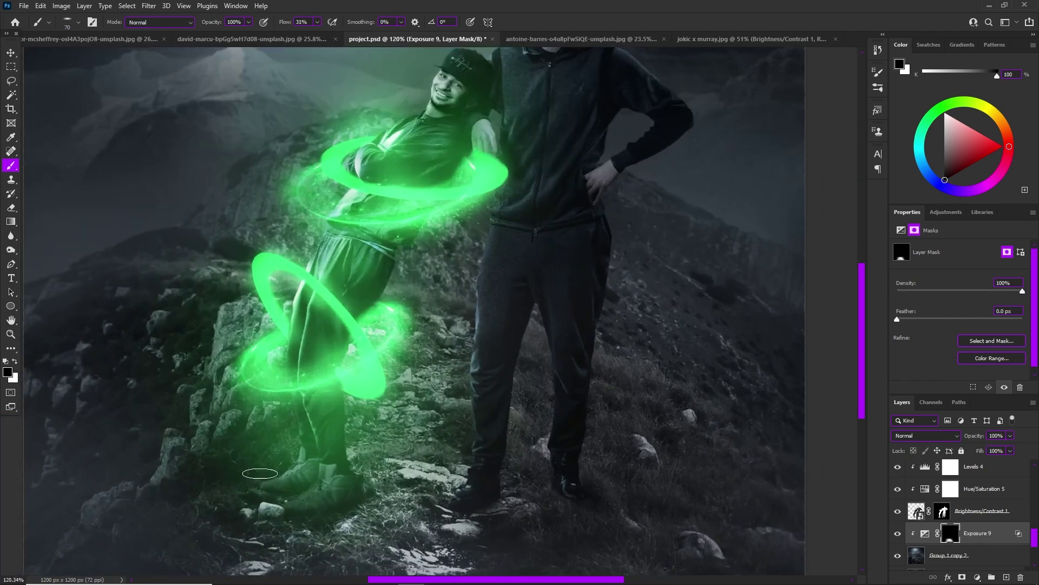
scroll(283, 468, "down", 4)
scroll(283, 468, "up", 2)
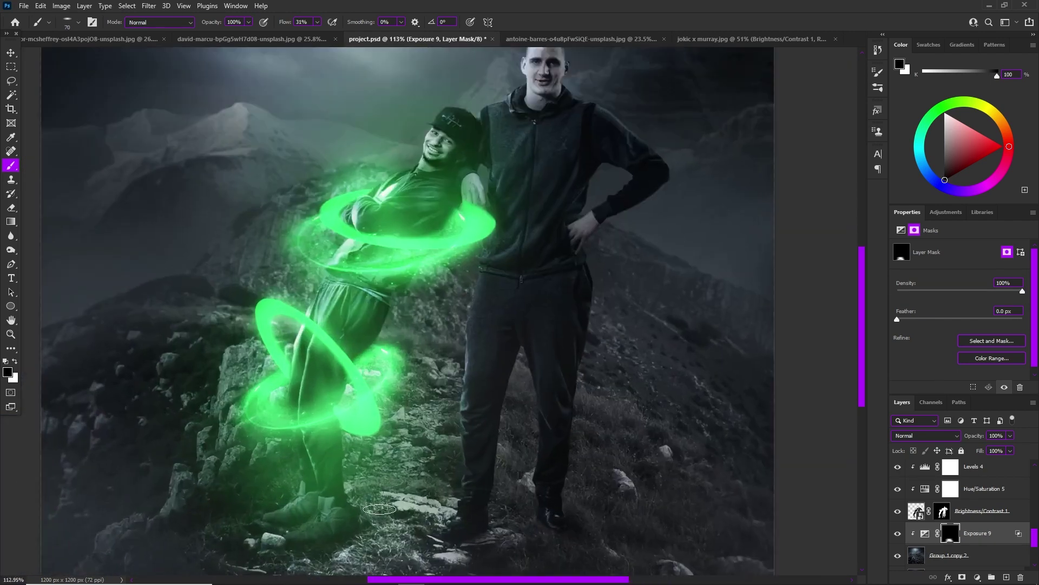
Step: Enlarge the elliptical brush to about 233 px and switch to white to refine the Exposure 9 mask on the ground between the men
left_click_drag(379, 508, 444, 512)
key("x")
scroll(356, 552, "down", 2)
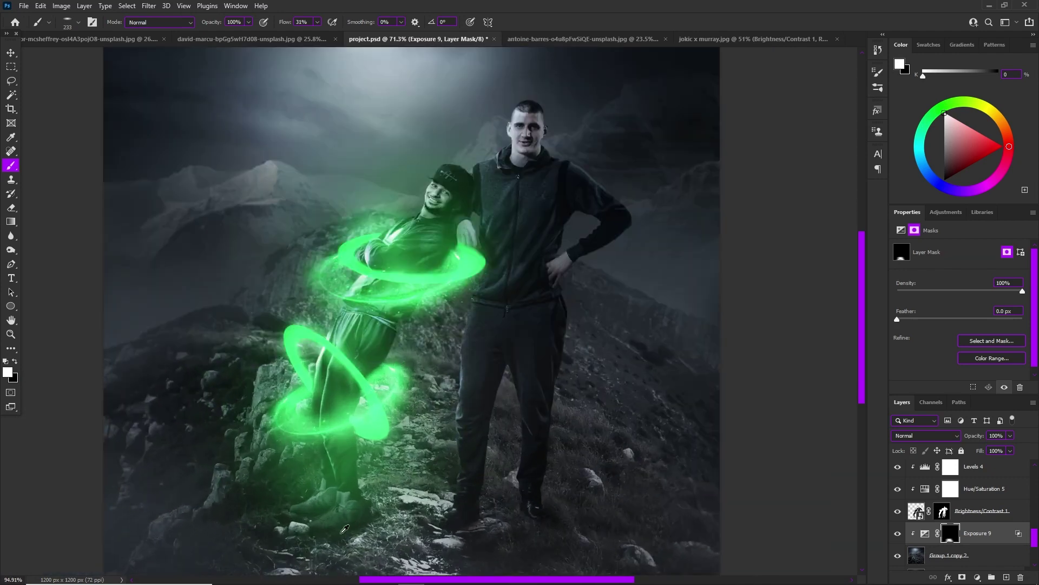
scroll(394, 533, "down", 2)
scroll(412, 379, "up", 1)
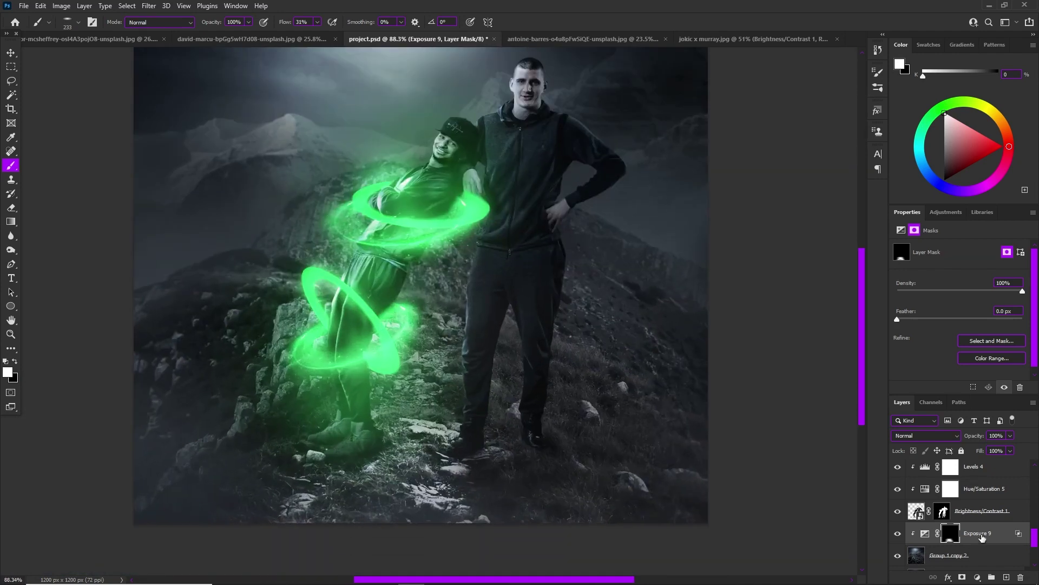
scroll(354, 389, "up", 1)
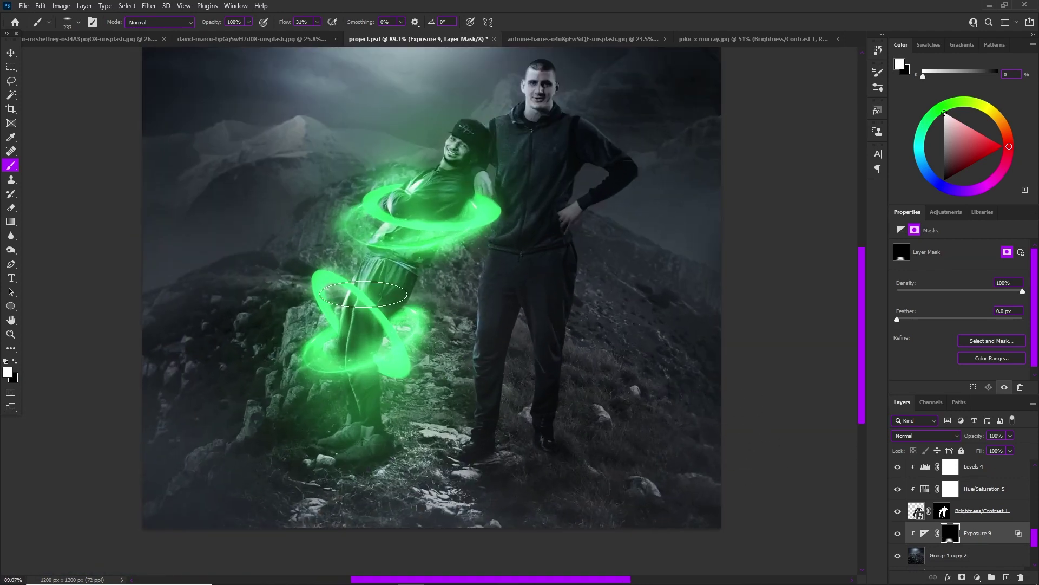
Step: Copy the Hue/Saturation 7 adjustment from inside the galaxy murray group and collapse the group again
key("v")
left_click(476, 230)
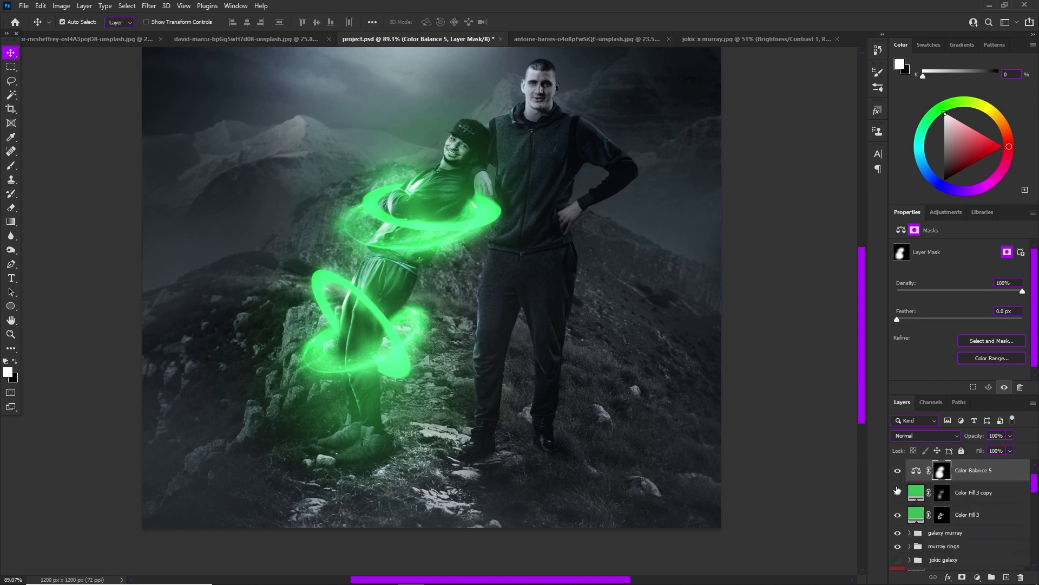
scroll(444, 200, "up", 2)
scroll(946, 508, "down", 2)
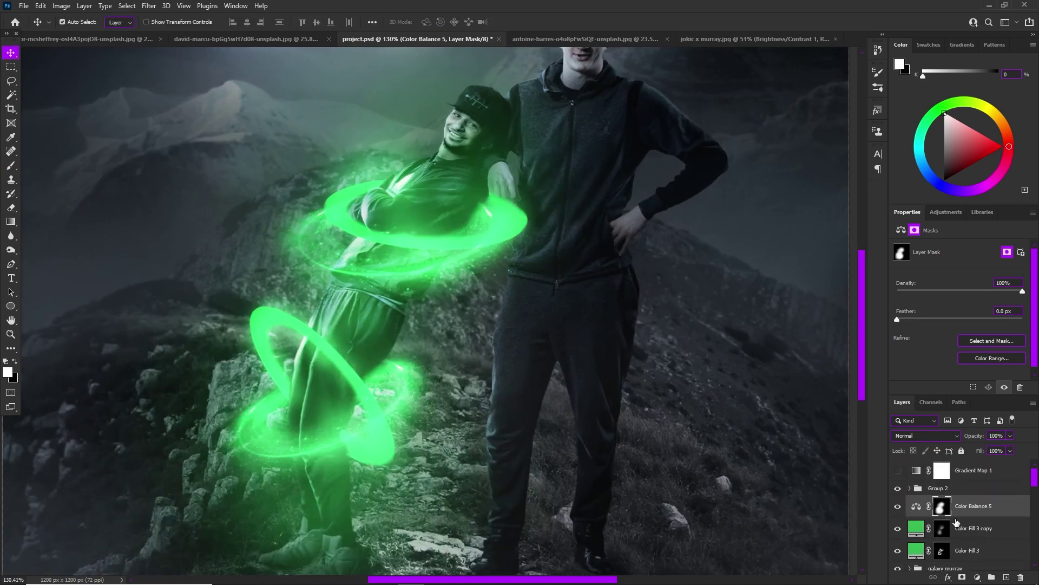
scroll(916, 491, "up", 1)
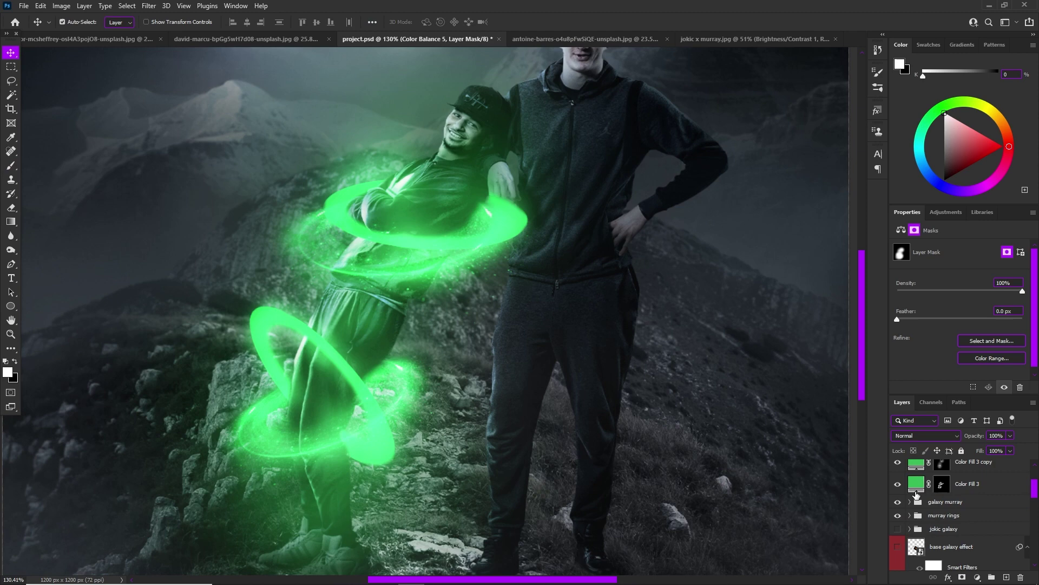
left_click(910, 502)
left_click(988, 520)
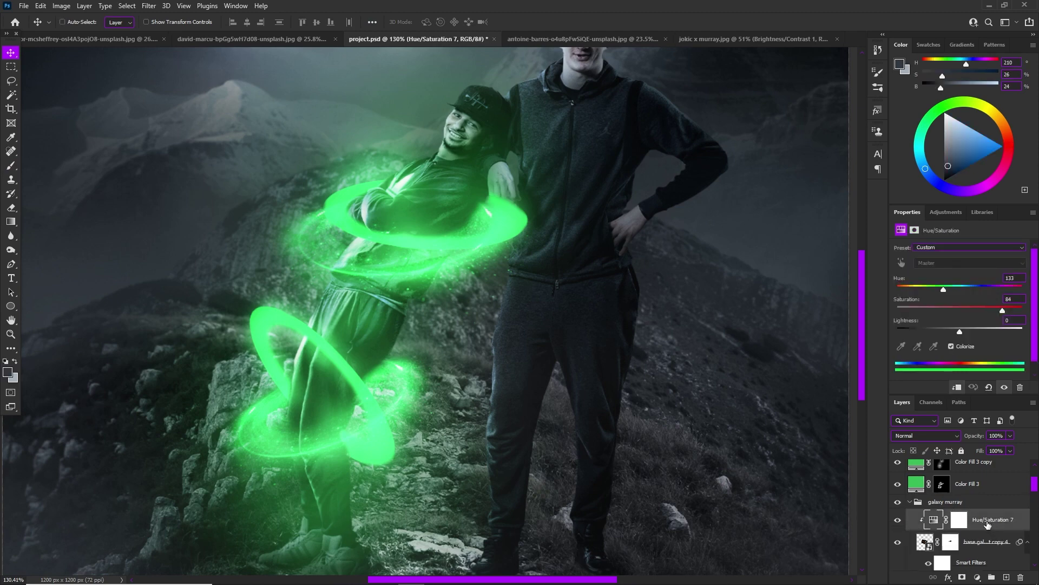
left_click(910, 502)
scroll(433, 324, "down", 1)
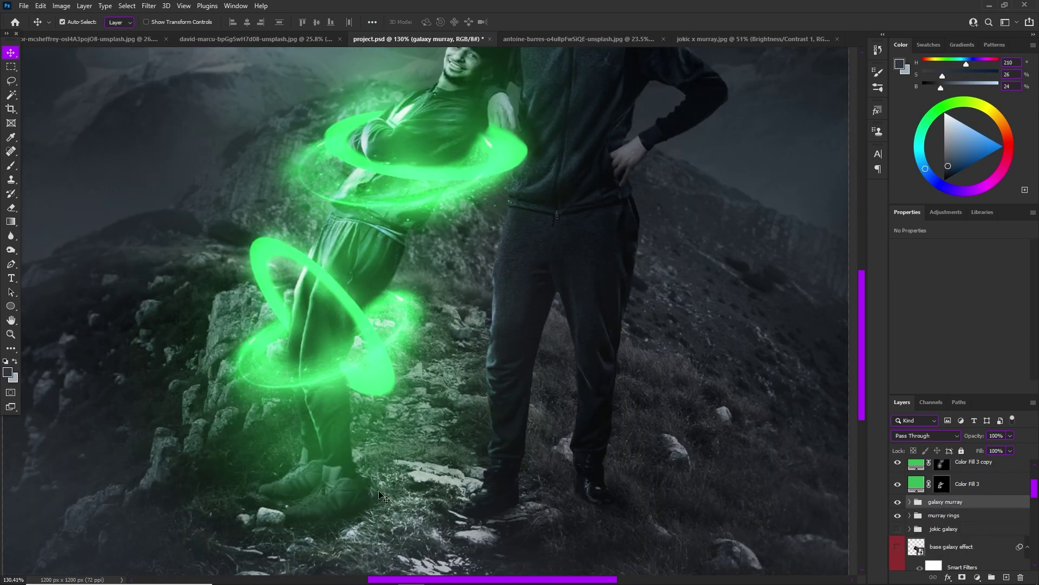
Step: Paste the copied green Hue/Saturation adjustment directly above Exposure 9 in the background layers
scroll(931, 517, "down", 5)
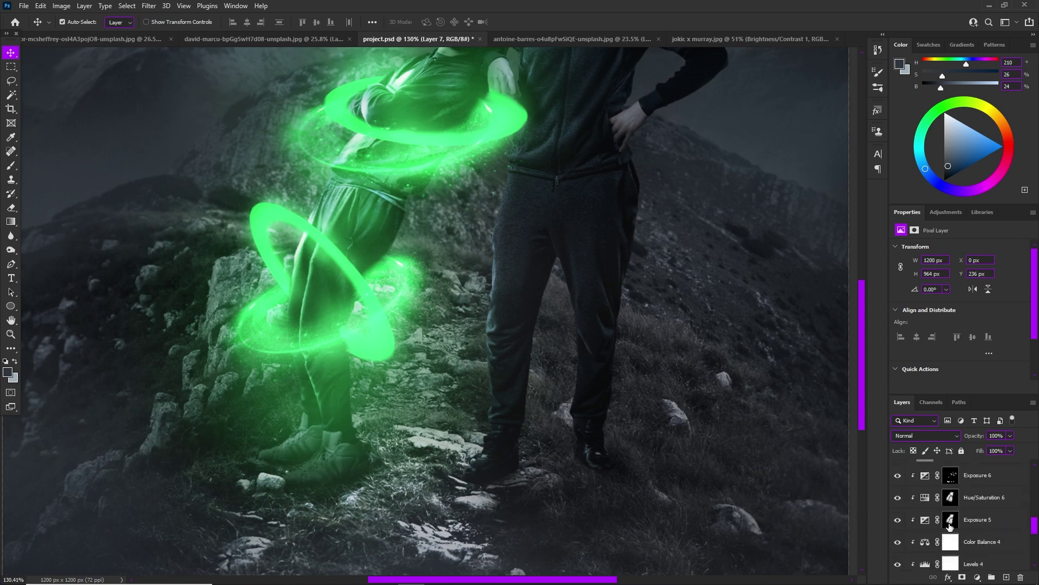
left_click(975, 506)
key("ctrl+v")
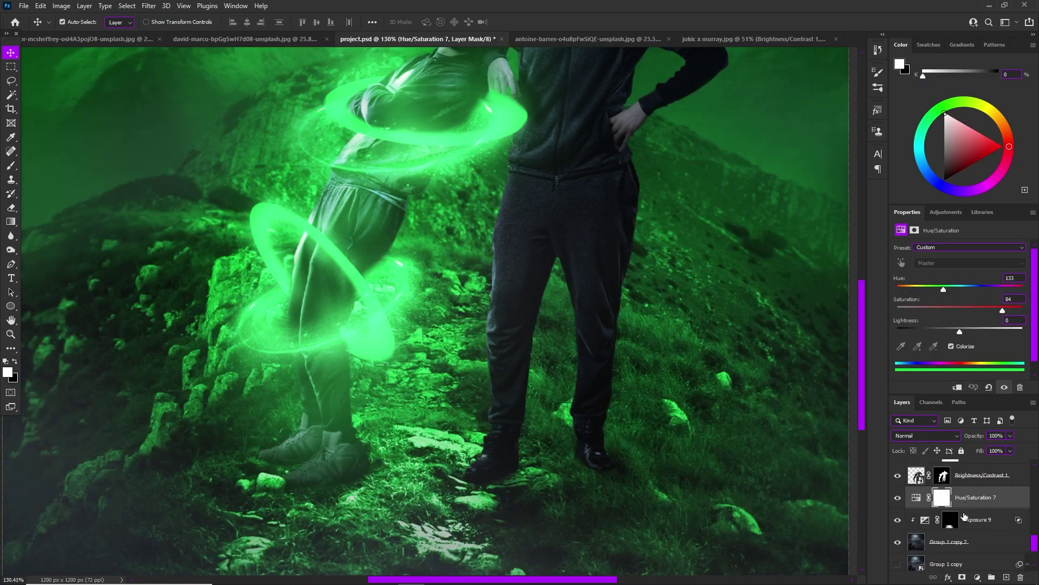
scroll(361, 411, "down", 3)
scroll(242, 360, "up", 2)
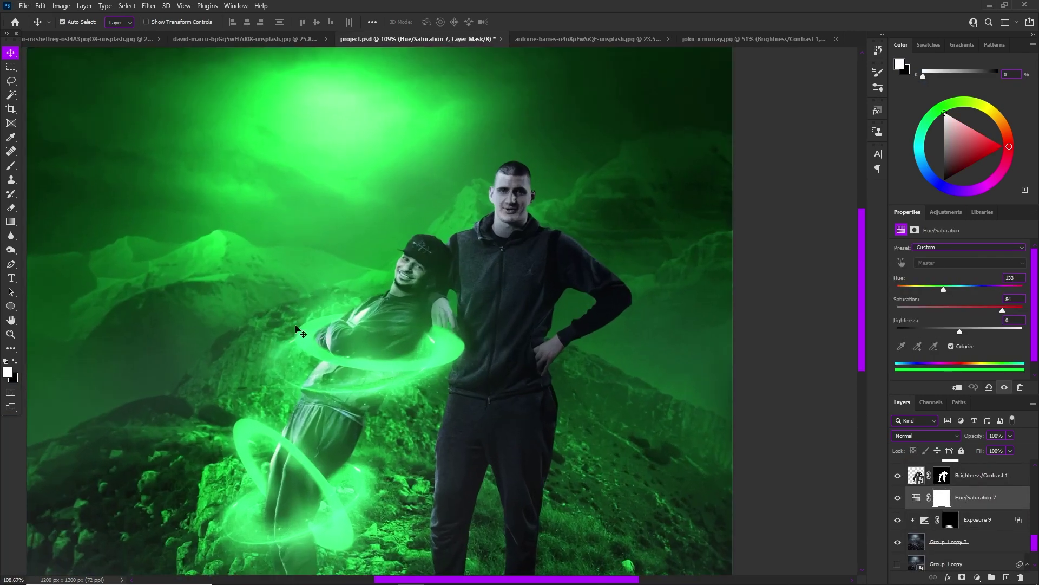
scroll(277, 291, "down", 1)
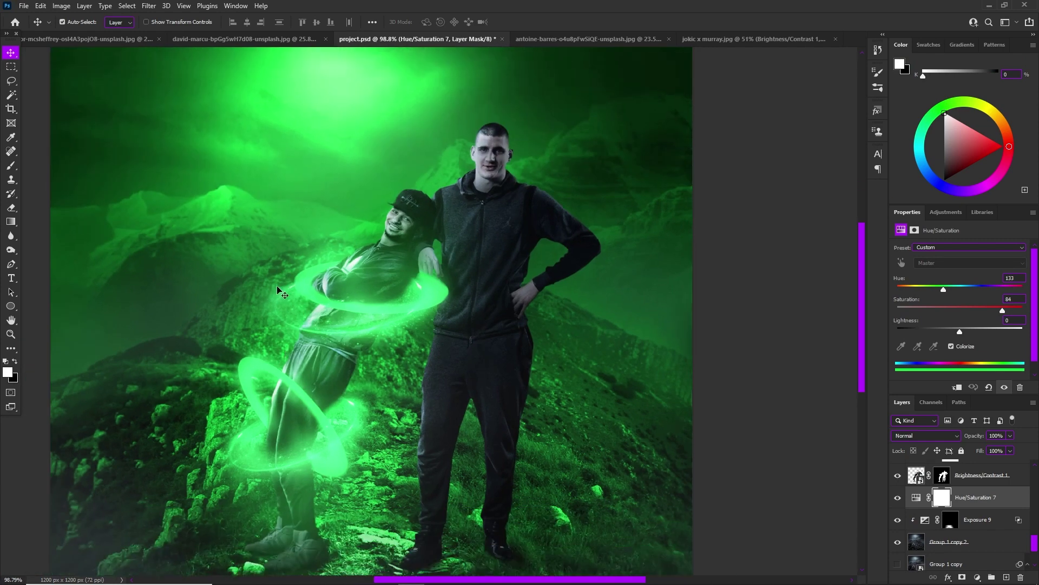
Step: Replace the pasted Hue/Saturation 7 mask with a copy of the Exposure 9 mask and clip the adjustment to the background
left_click(951, 524)
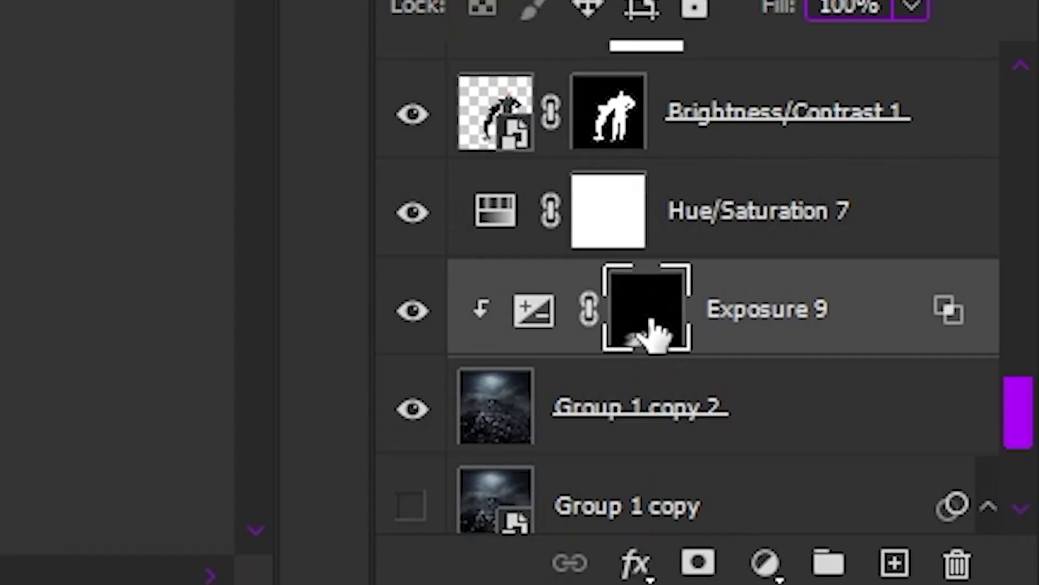
left_click_drag(951, 525, 939, 498)
left_click_drag(606, 227, 607, 226)
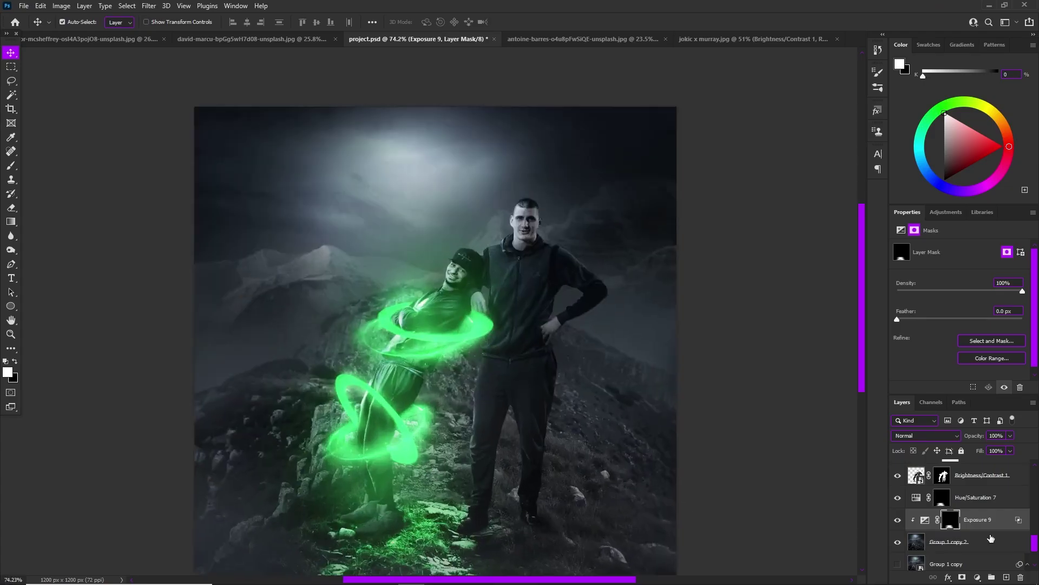
left_click(974, 499)
key("ctrl+plus")
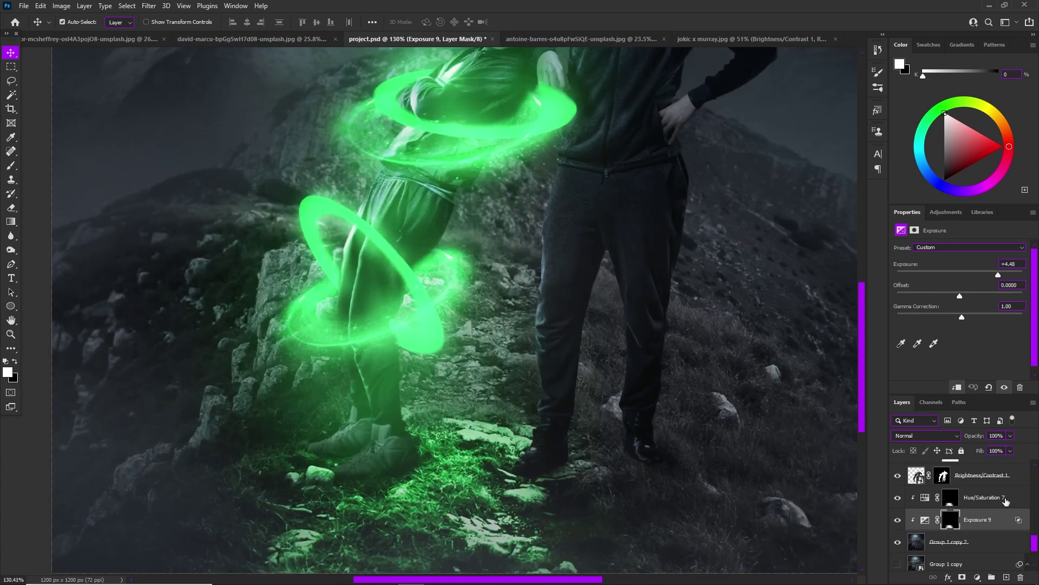
key("ctrl+alt+g")
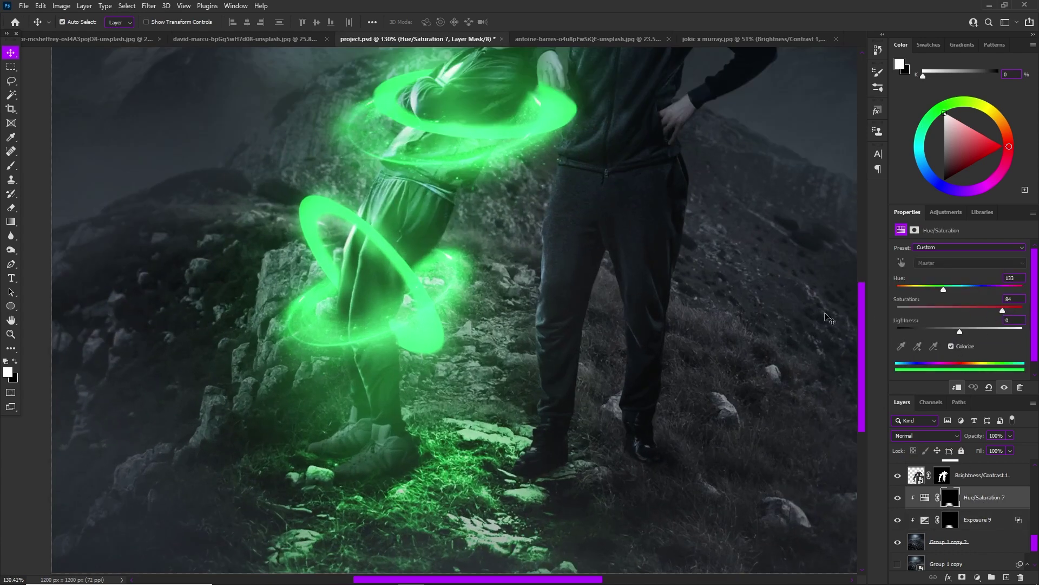
Step: Lower the Hue/Saturation 7 saturation to 43 and compare the ground with the adjustment hidden and shown
left_click_drag(1002, 308, 957, 312)
scroll(545, 472, "down", 4)
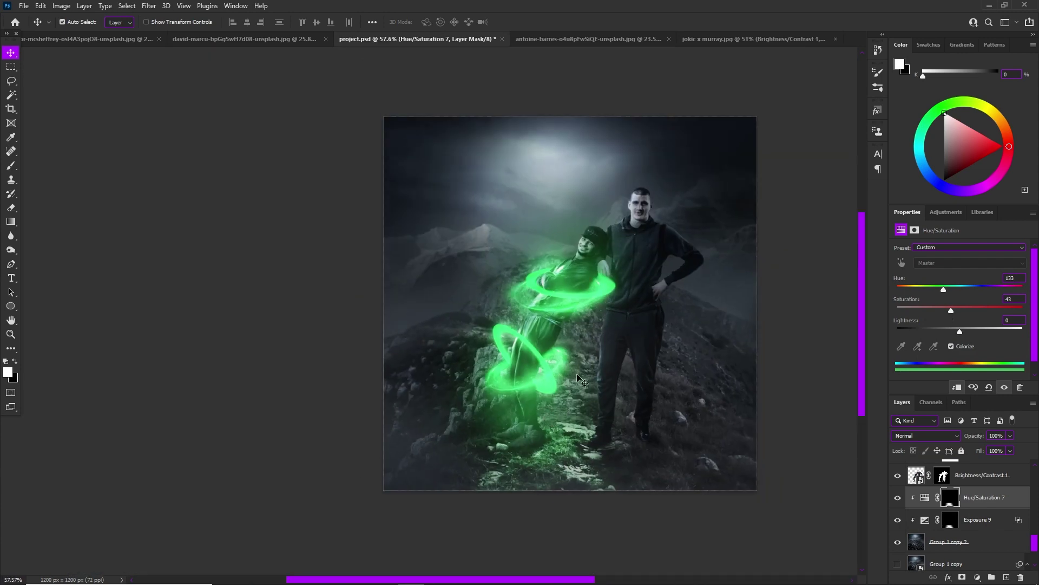
scroll(545, 472, "up", 3)
scroll(545, 472, "up", 3)
scroll(545, 472, "down", 3)
scroll(570, 214, "up", 3)
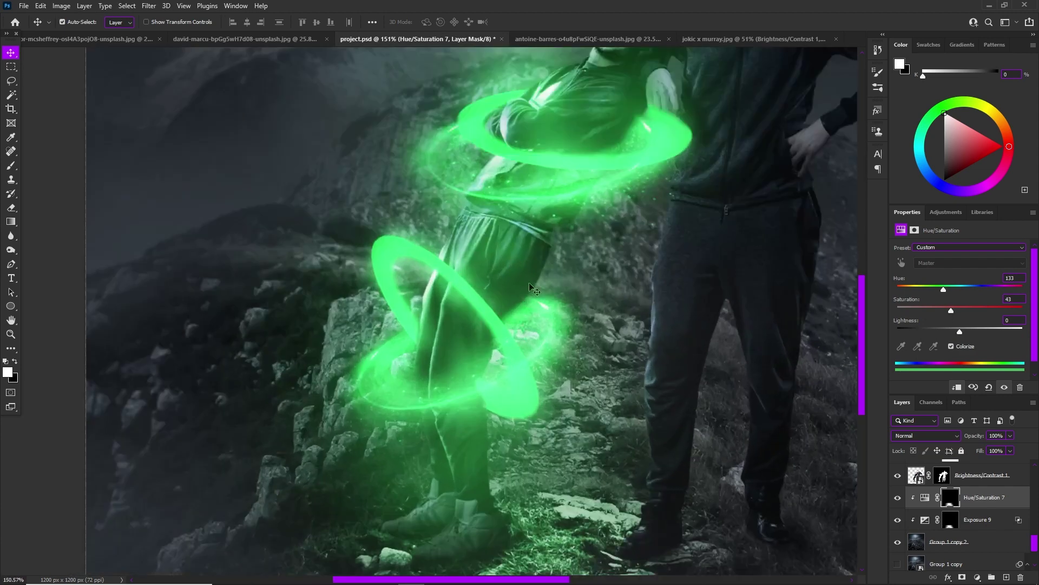
scroll(569, 214, "down", 1)
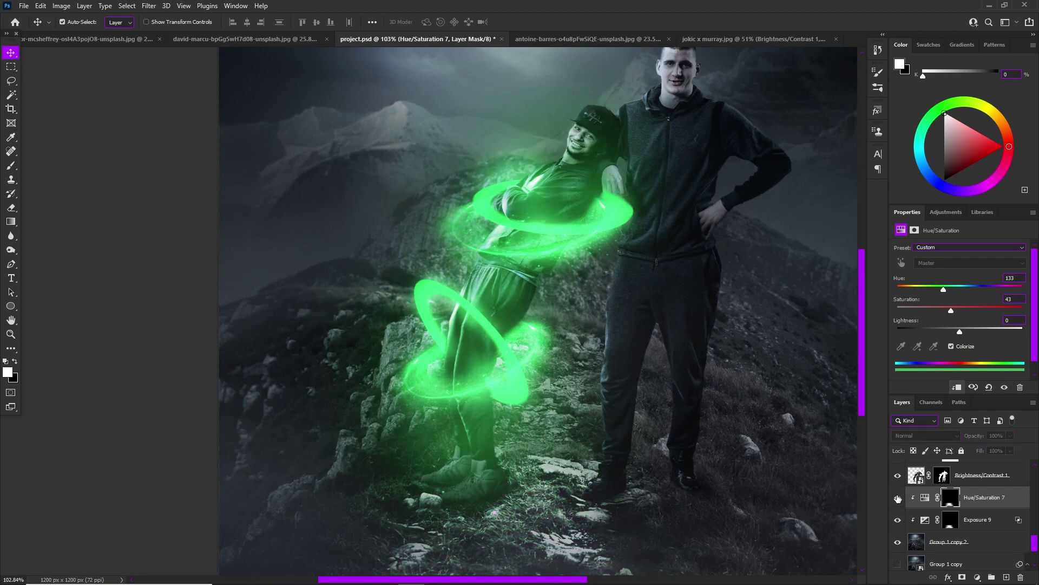
Step: Ready the soft elliptical brush at about 298 px with black and target the Hue/Saturation 7 mask
key("b")
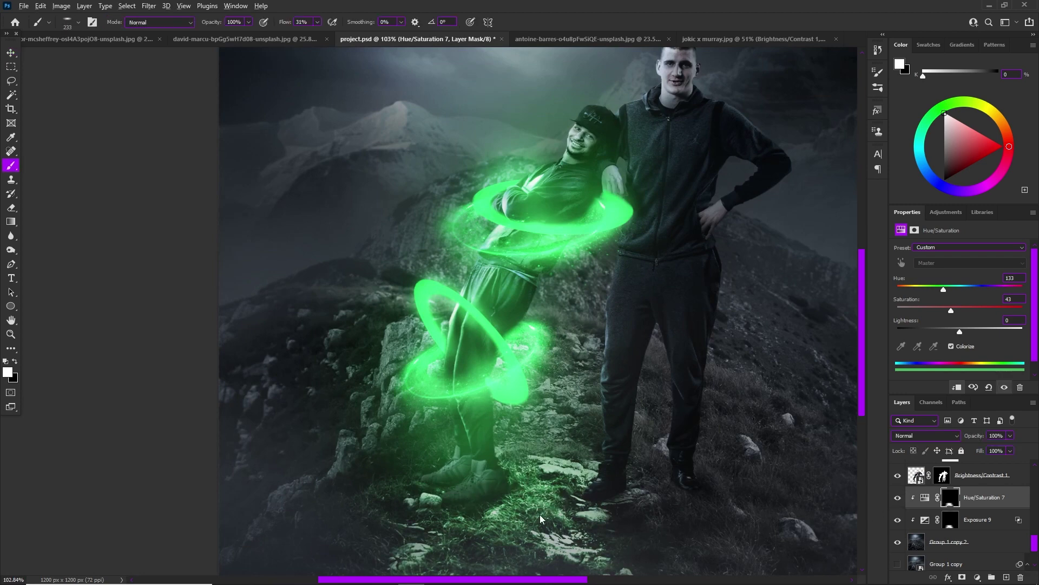
scroll(561, 502, "up", 2)
left_click(946, 518)
scroll(450, 400, "down", 2)
key("x")
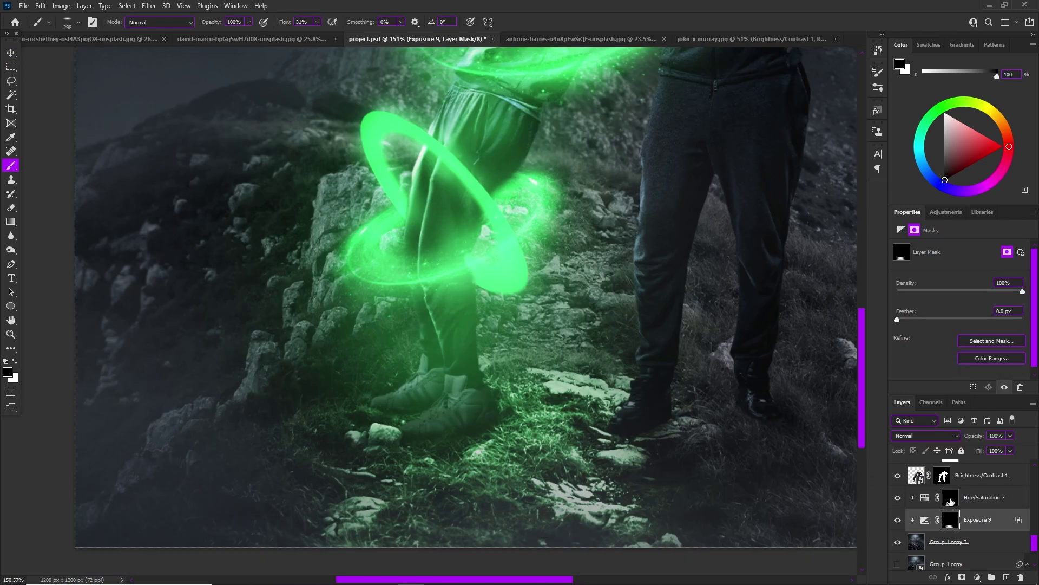
left_click(950, 496)
scroll(521, 352, "down", 1)
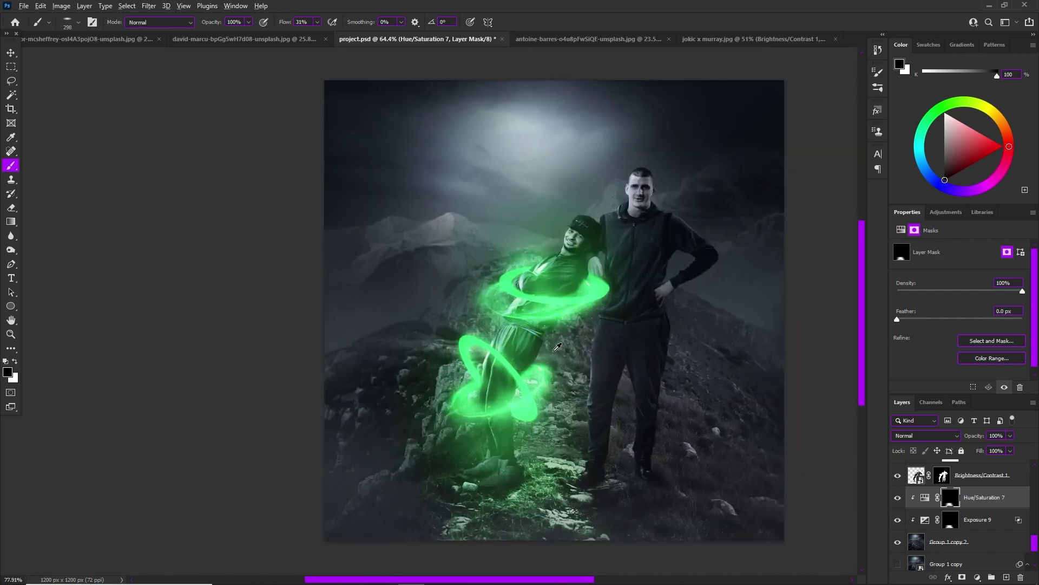
scroll(536, 541, "up", 2)
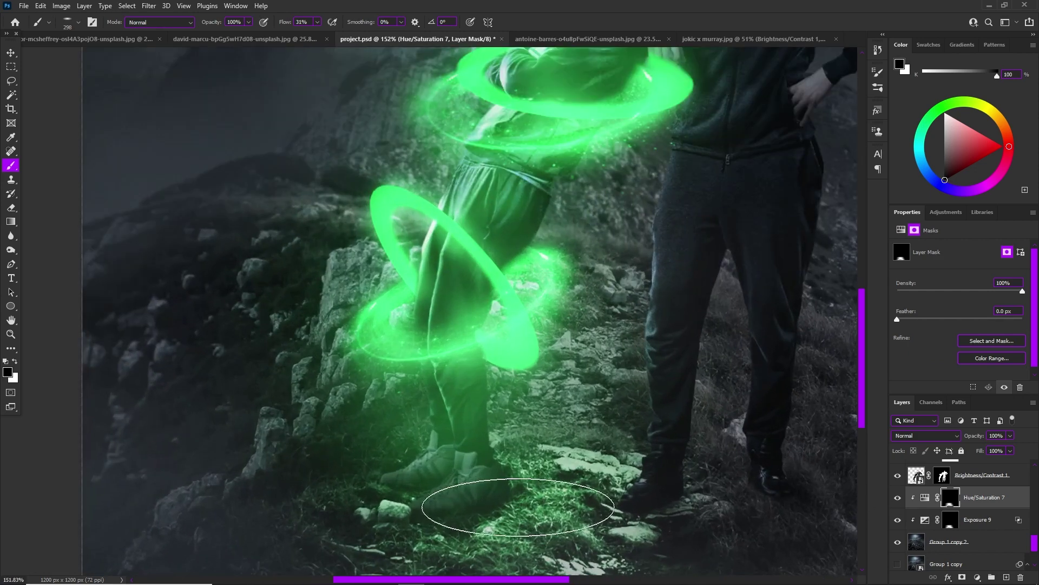
Step: Reduce the elliptical brush to about 262 px and set its flow to 9%
left_click_drag(514, 489, 511, 492)
right_click(511, 493)
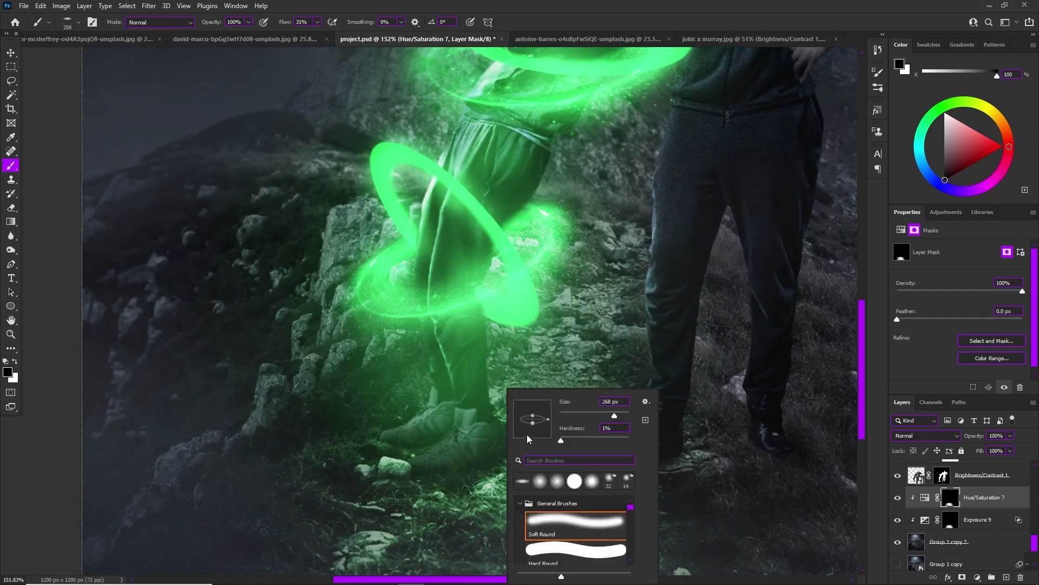
key("Escape")
scroll(479, 478, "up", 1)
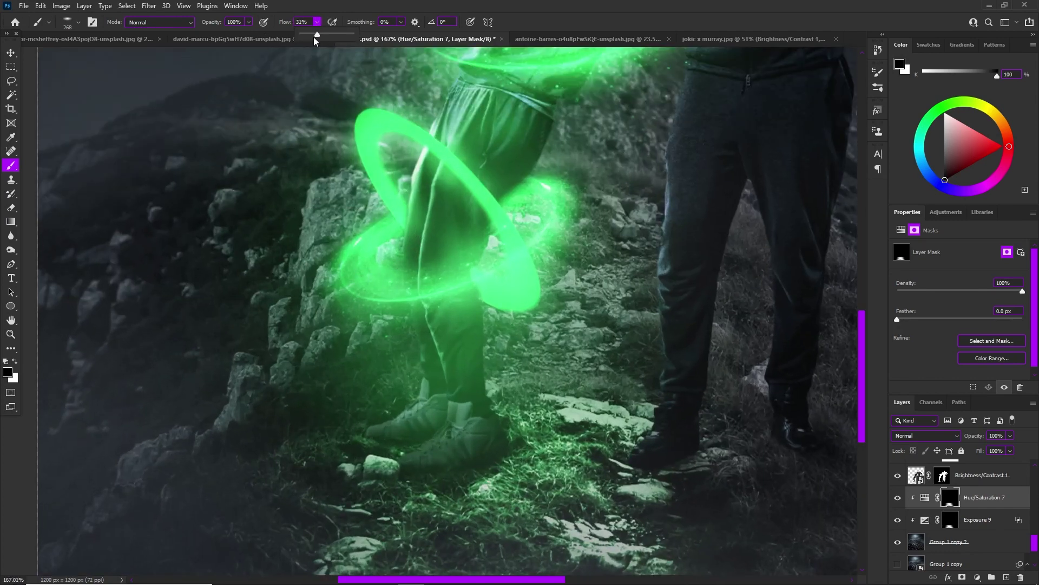
left_click_drag(314, 40, 304, 41)
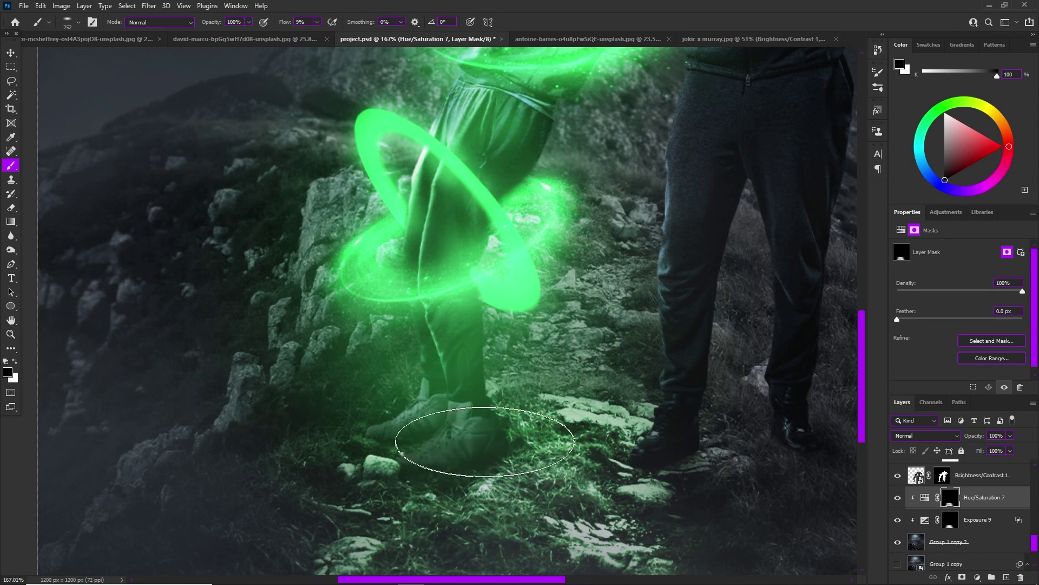
Step: Paint lightly with black on the Hue/Saturation 7 mask to soften the green tint on the ground below the leaning man's shoes
scroll(457, 470, "down", 3)
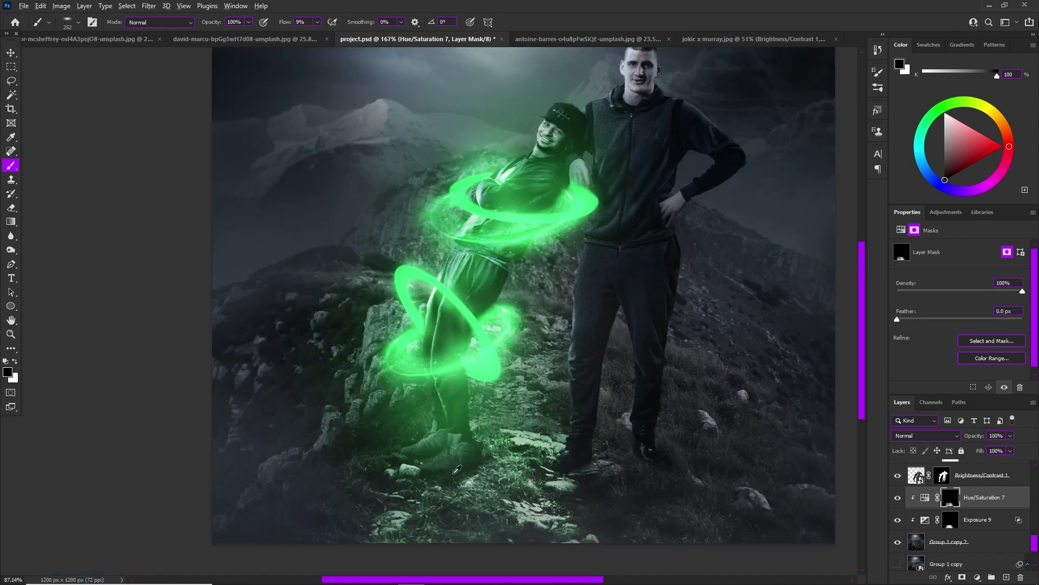
scroll(458, 470, "down", 3)
scroll(471, 462, "up", 5)
key("x")
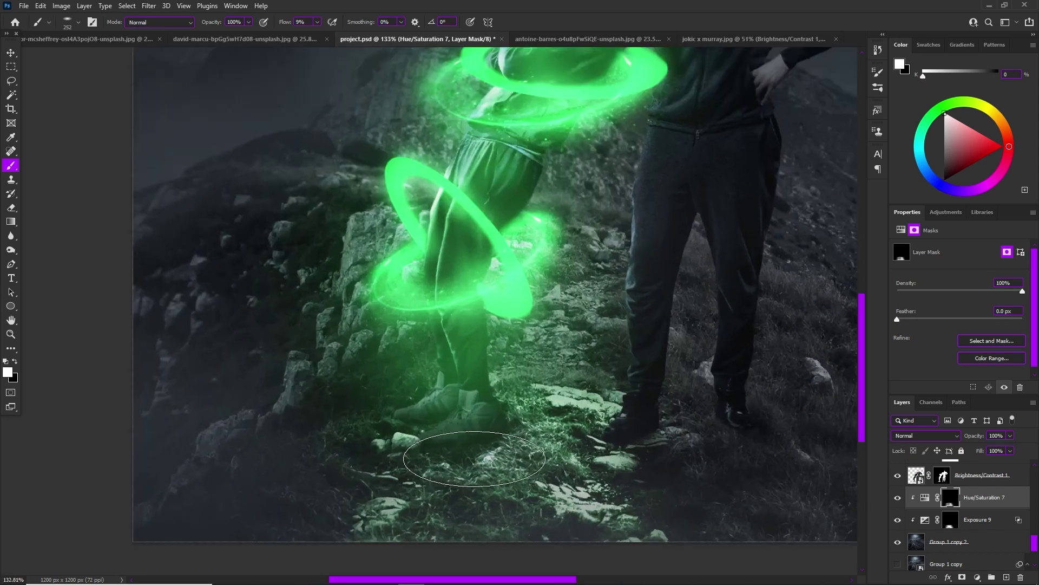
key("x")
scroll(509, 449, "down", 3)
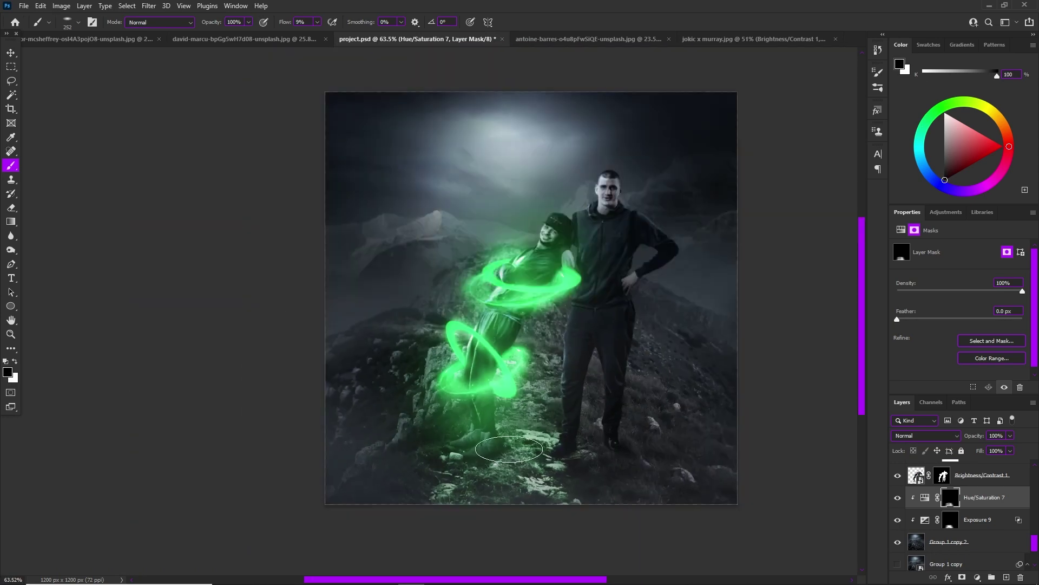
scroll(503, 455, "up", 3)
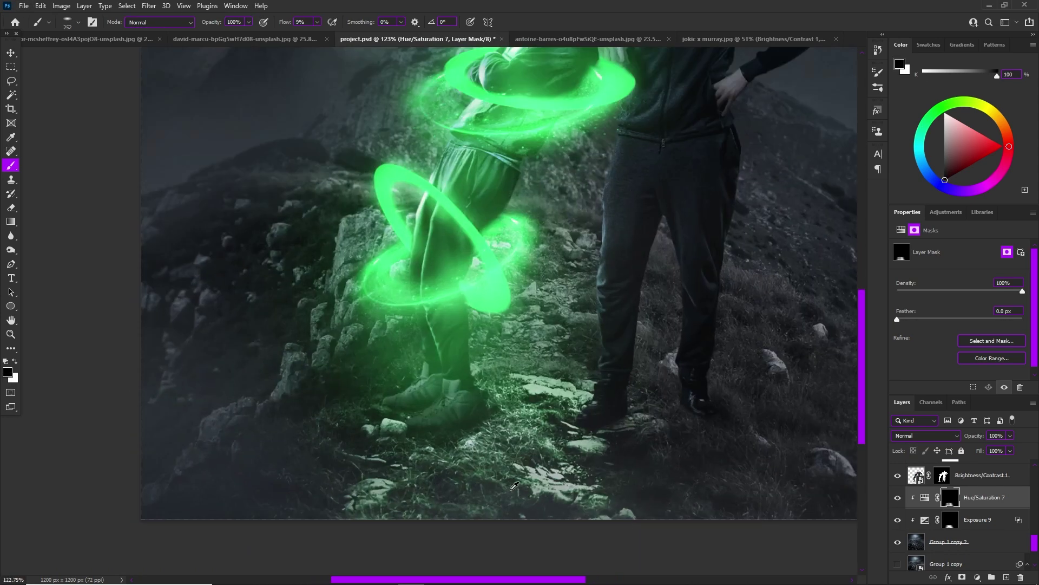
Step: Target the Exposure 9 layer mask and examine the green lighting on the ground against the whole composite
left_click(945, 518)
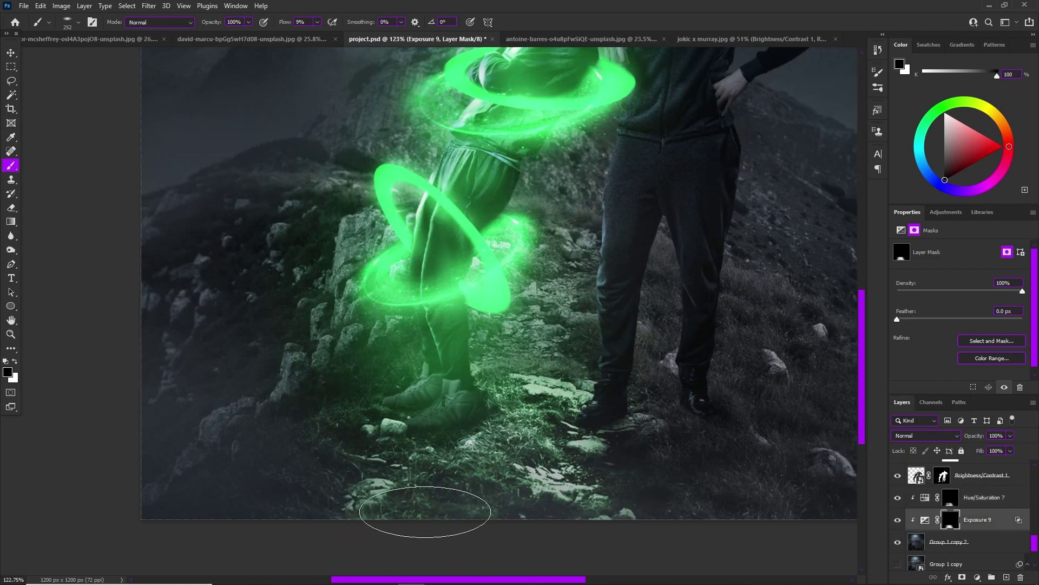
scroll(459, 489, "down", 3)
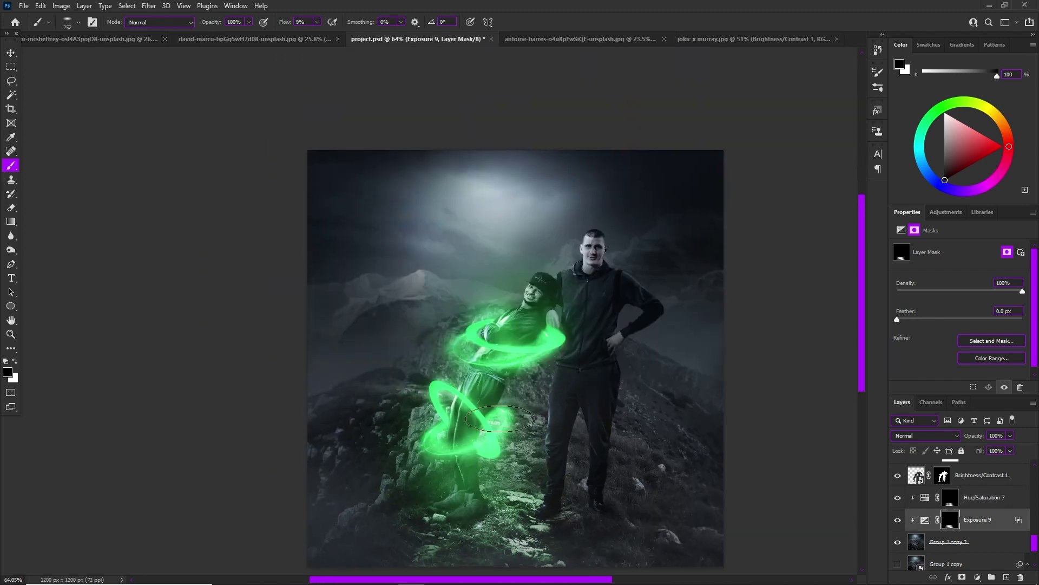
key("v")
scroll(542, 379, "up", 3)
scroll(596, 406, "down", 1)
scroll(687, 464, "up", 1)
scroll(959, 514, "up", 5)
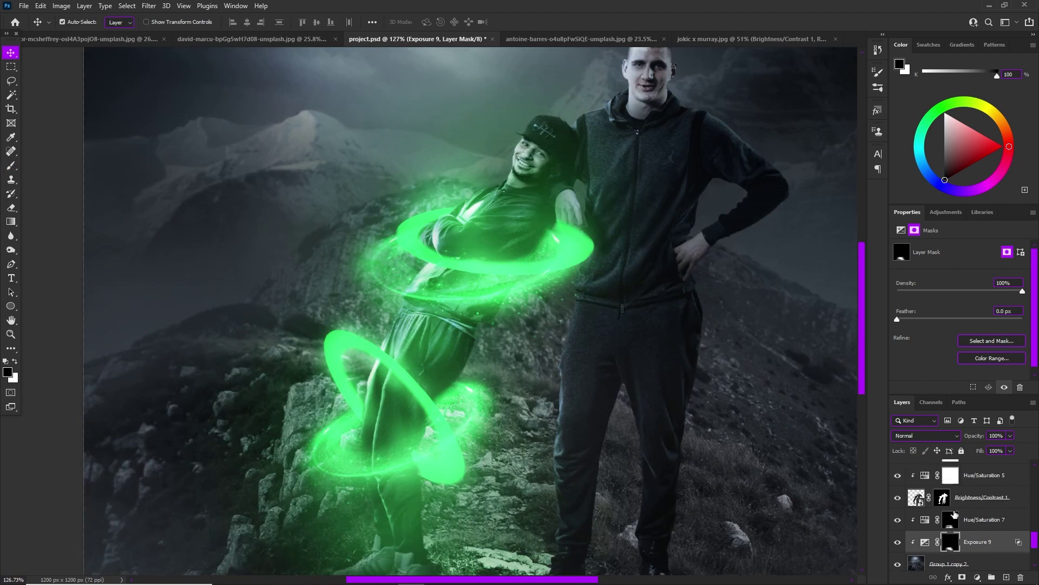
Step: Add a clipped Exposure adjustment above Exposure 6, set its exposure to +2.99 and invert its mask to black
left_click(962, 506)
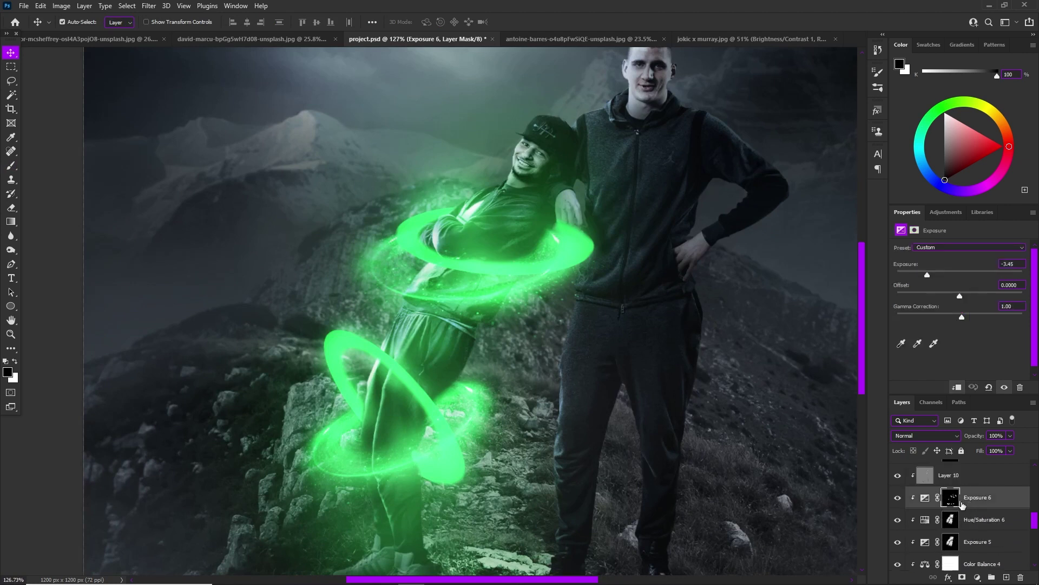
left_click(977, 577)
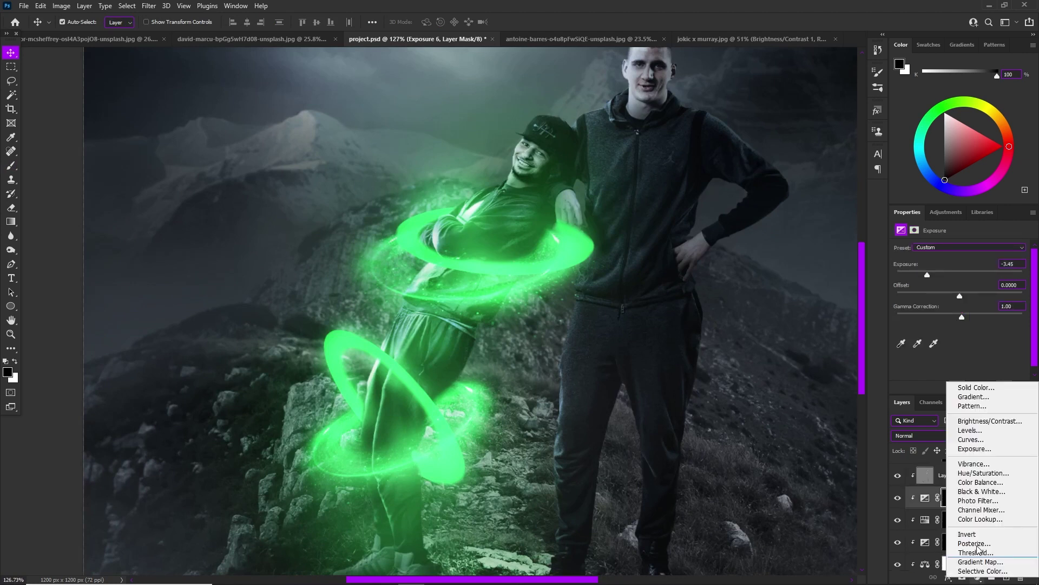
left_click(957, 454)
mouse_move(966, 275)
left_mouse_down()
mouse_move(988, 274)
mouse_move(984, 283)
left_mouse_up()
key("ctrl+i")
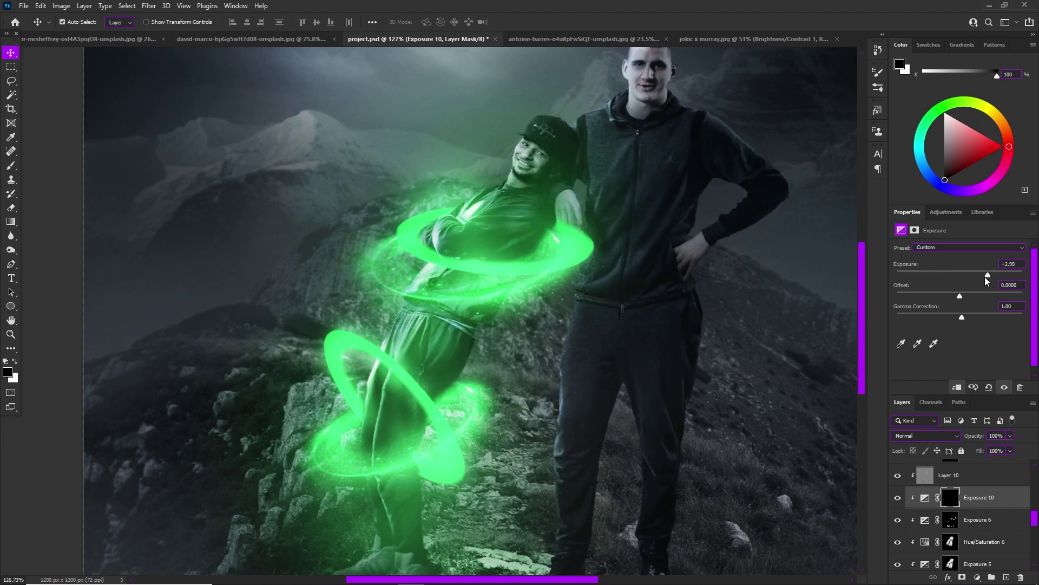
Step: Paint with white at 9% flow on the new Exposure mask to brighten the leaning man's shoes, reducing the elliptical brush to about 95 px
key("b")
key("x")
scroll(415, 520, "up", 4)
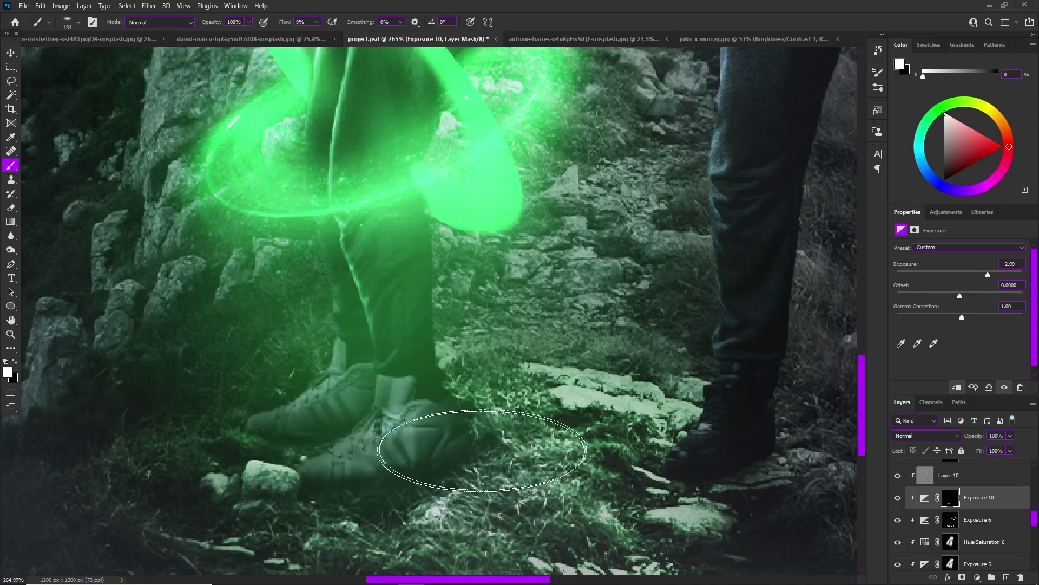
right_click(445, 452, "alt")
right_click(487, 267, "alt")
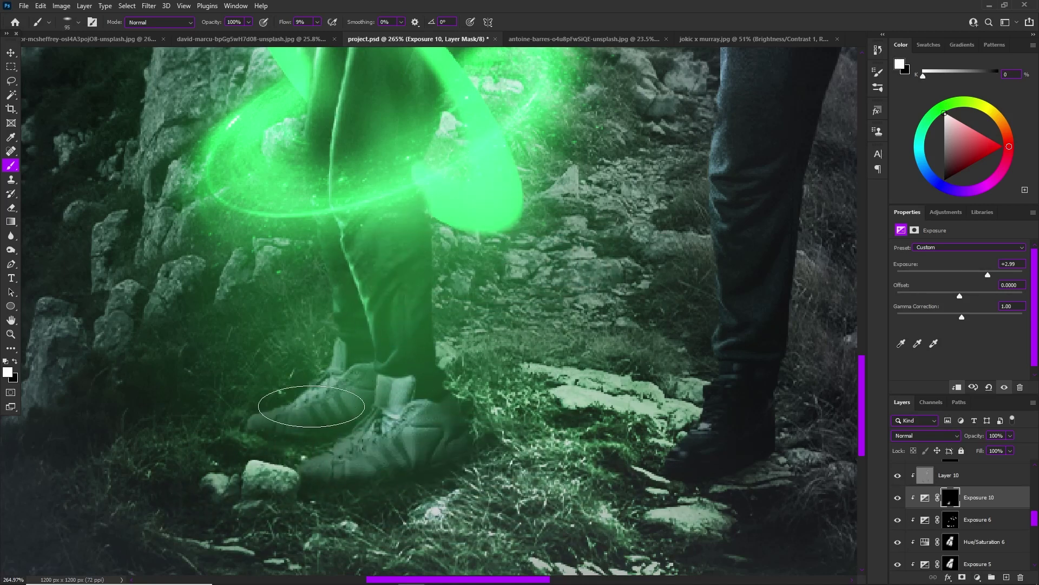
left_click_drag(326, 352, 332, 396)
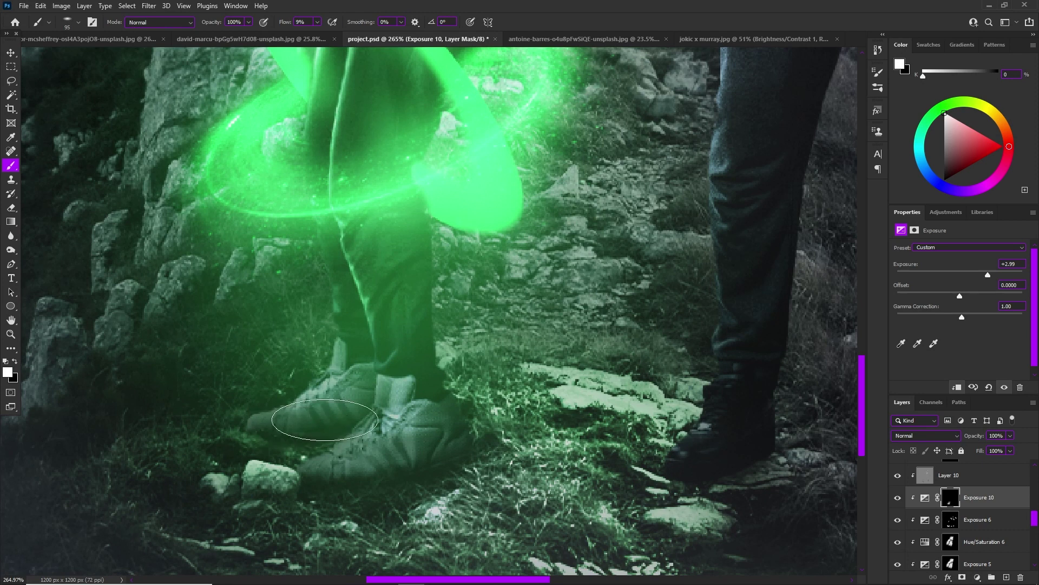
Step: Review the lighting across the whole composite and select the Group 2 layer group
key("v")
scroll(324, 419, "down", 6)
scroll(945, 508, "up", 4)
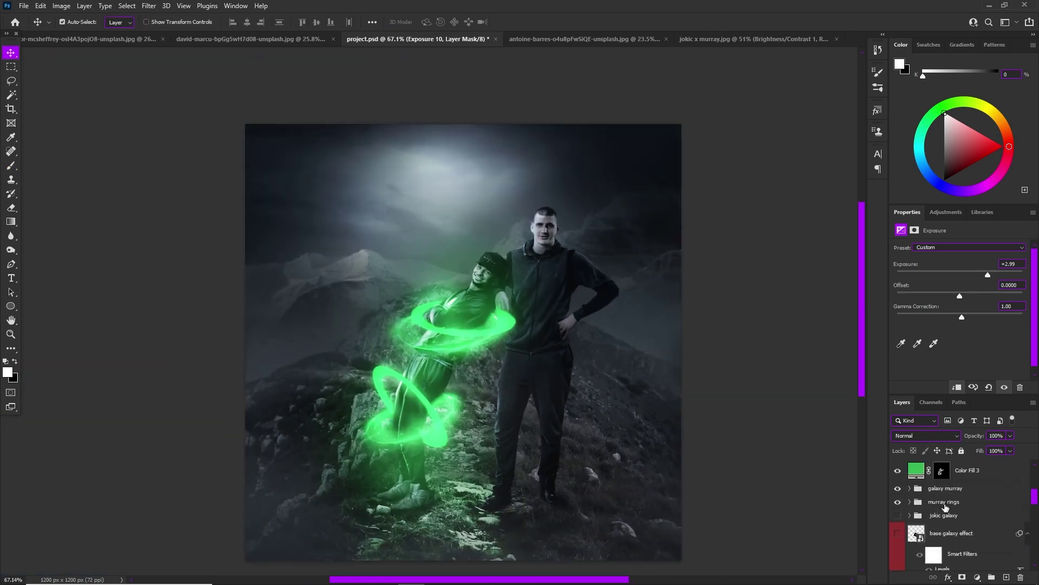
scroll(945, 508, "up", 3)
scroll(539, 264, "down", 2)
scroll(539, 265, "up", 4)
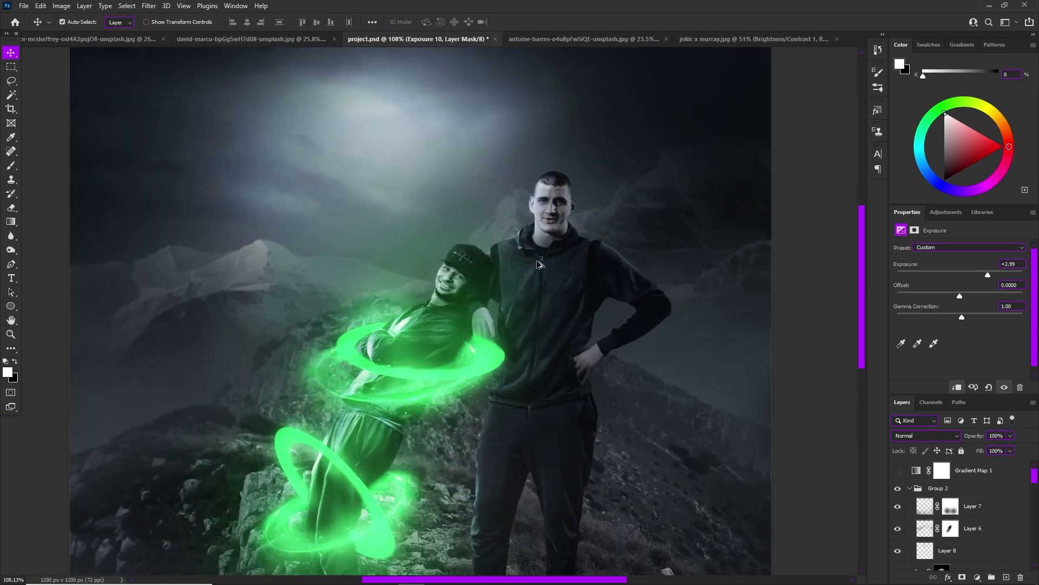
scroll(520, 255, "up", 1)
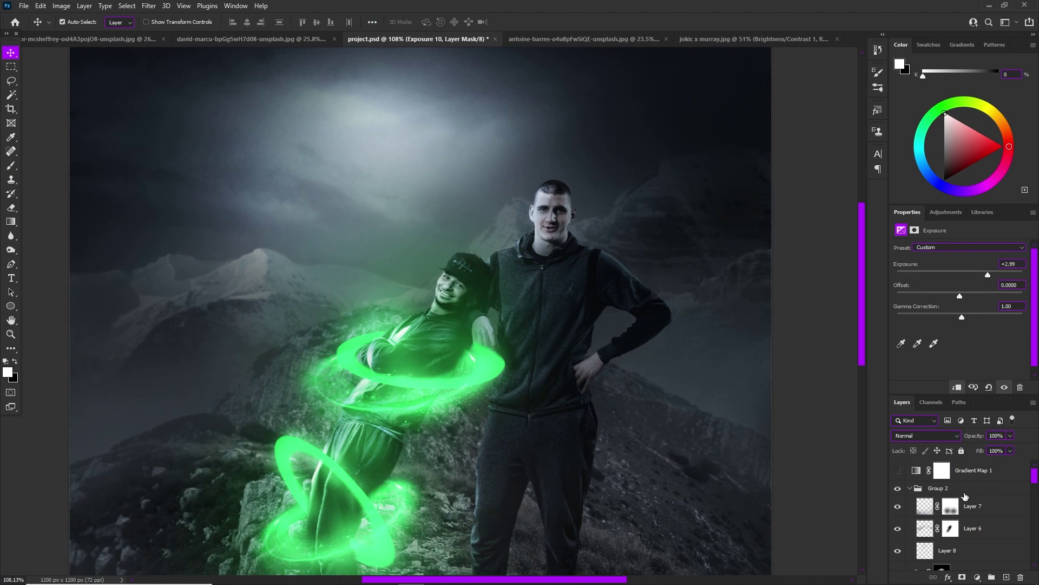
left_click(908, 493)
scroll(410, 248, "down", 1)
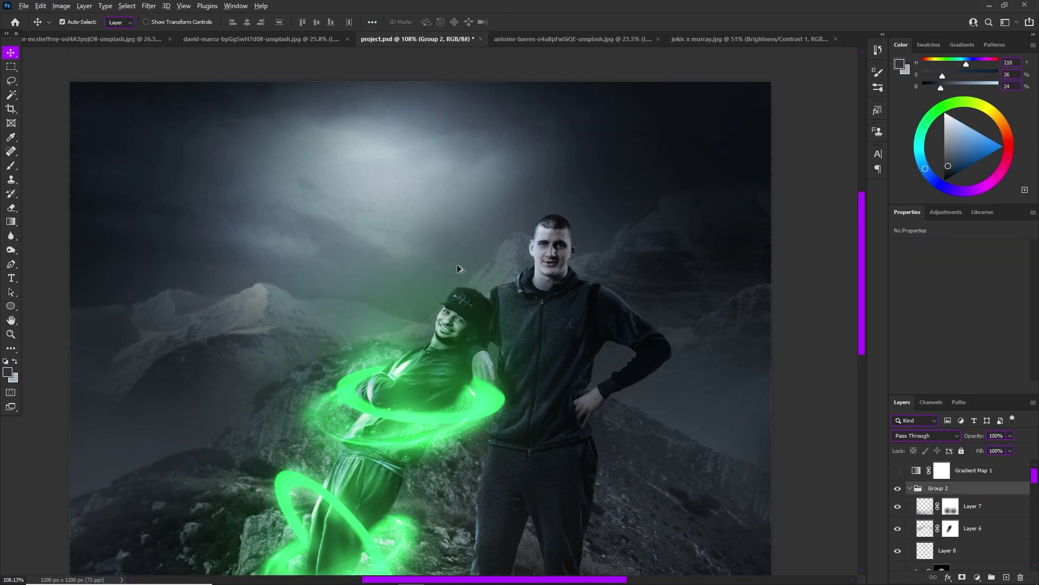
scroll(410, 271, "up", 1)
scroll(411, 313, "down", 4)
scroll(411, 312, "up", 2)
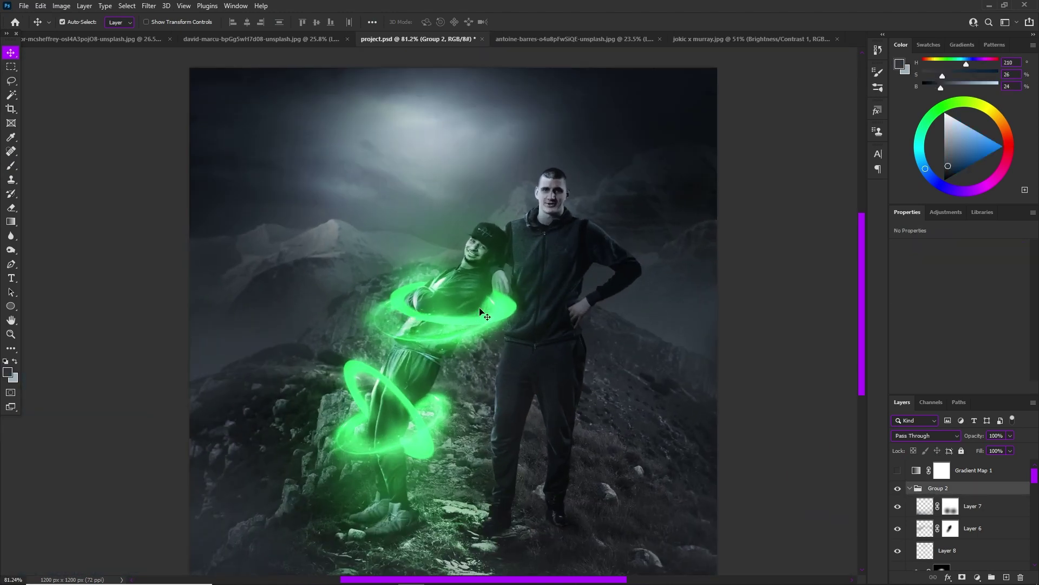